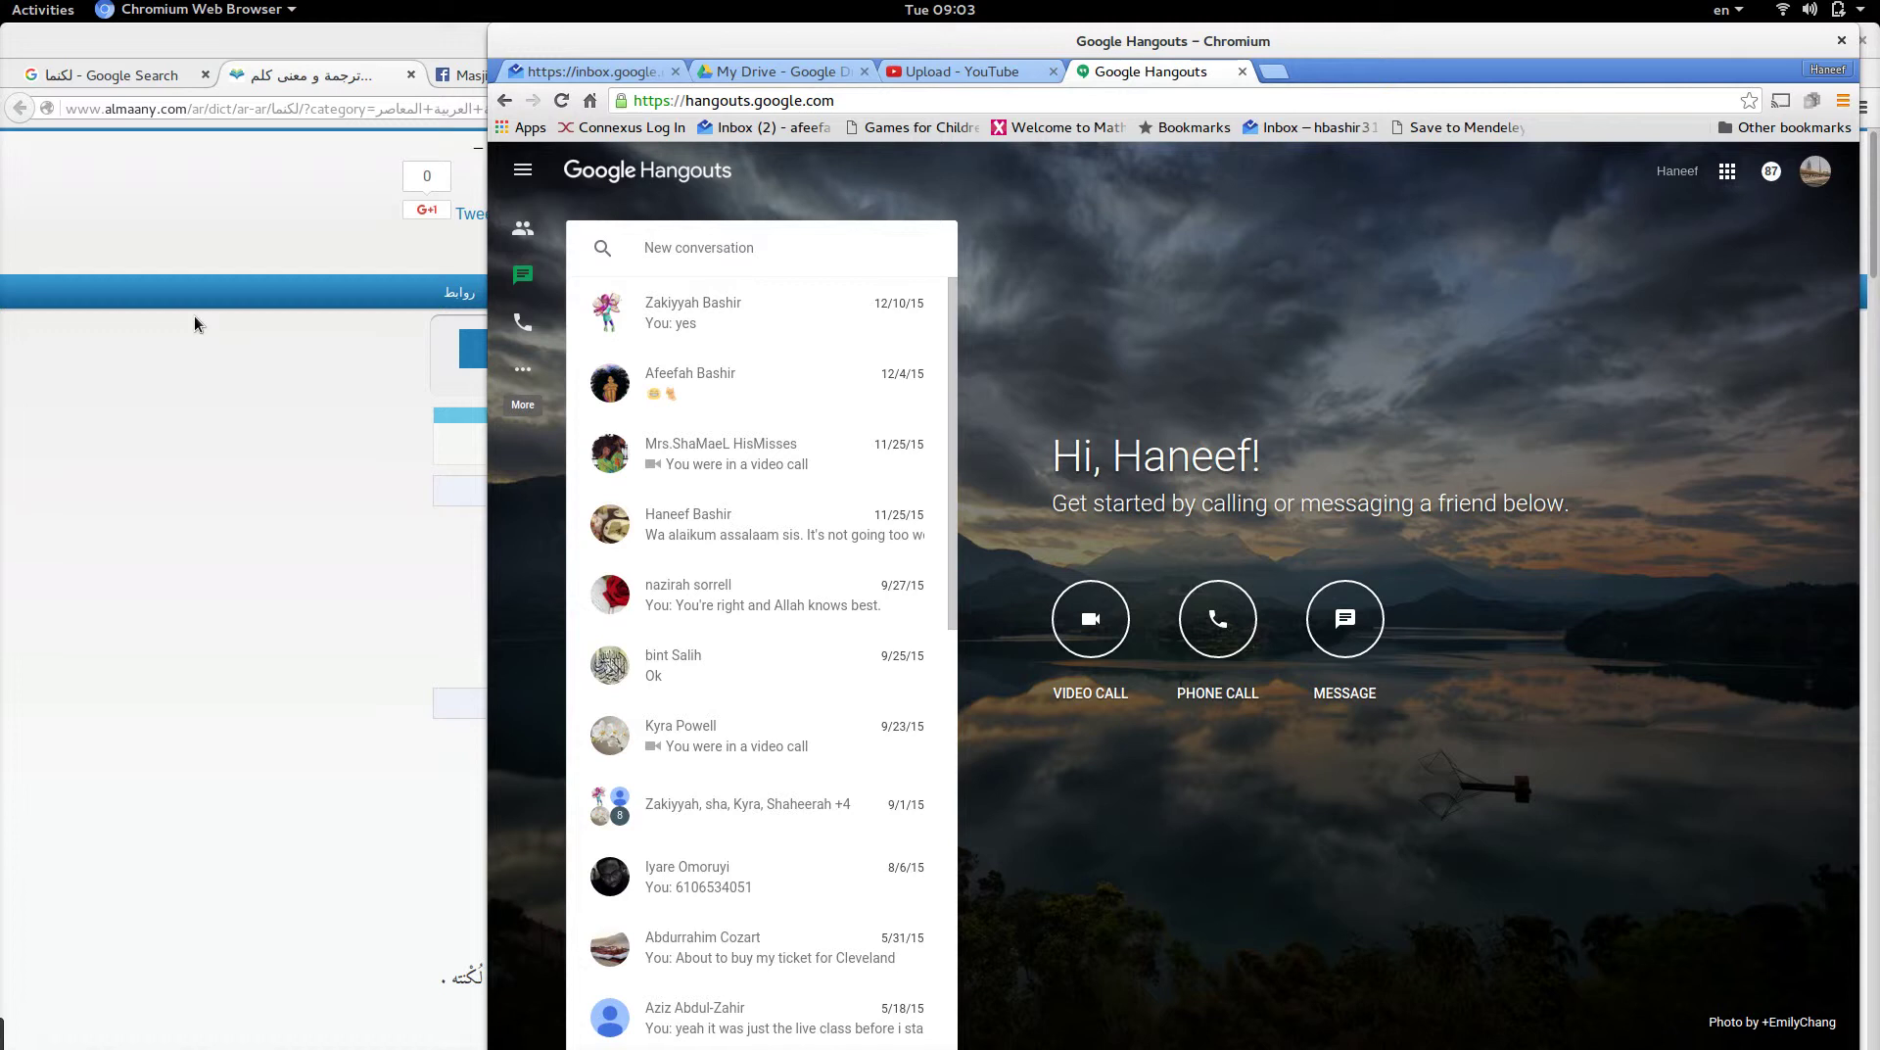
# Maximise the Chromium window showing Google Hangouts to full screen.
pyautogui.doubleClick(1203, 43)
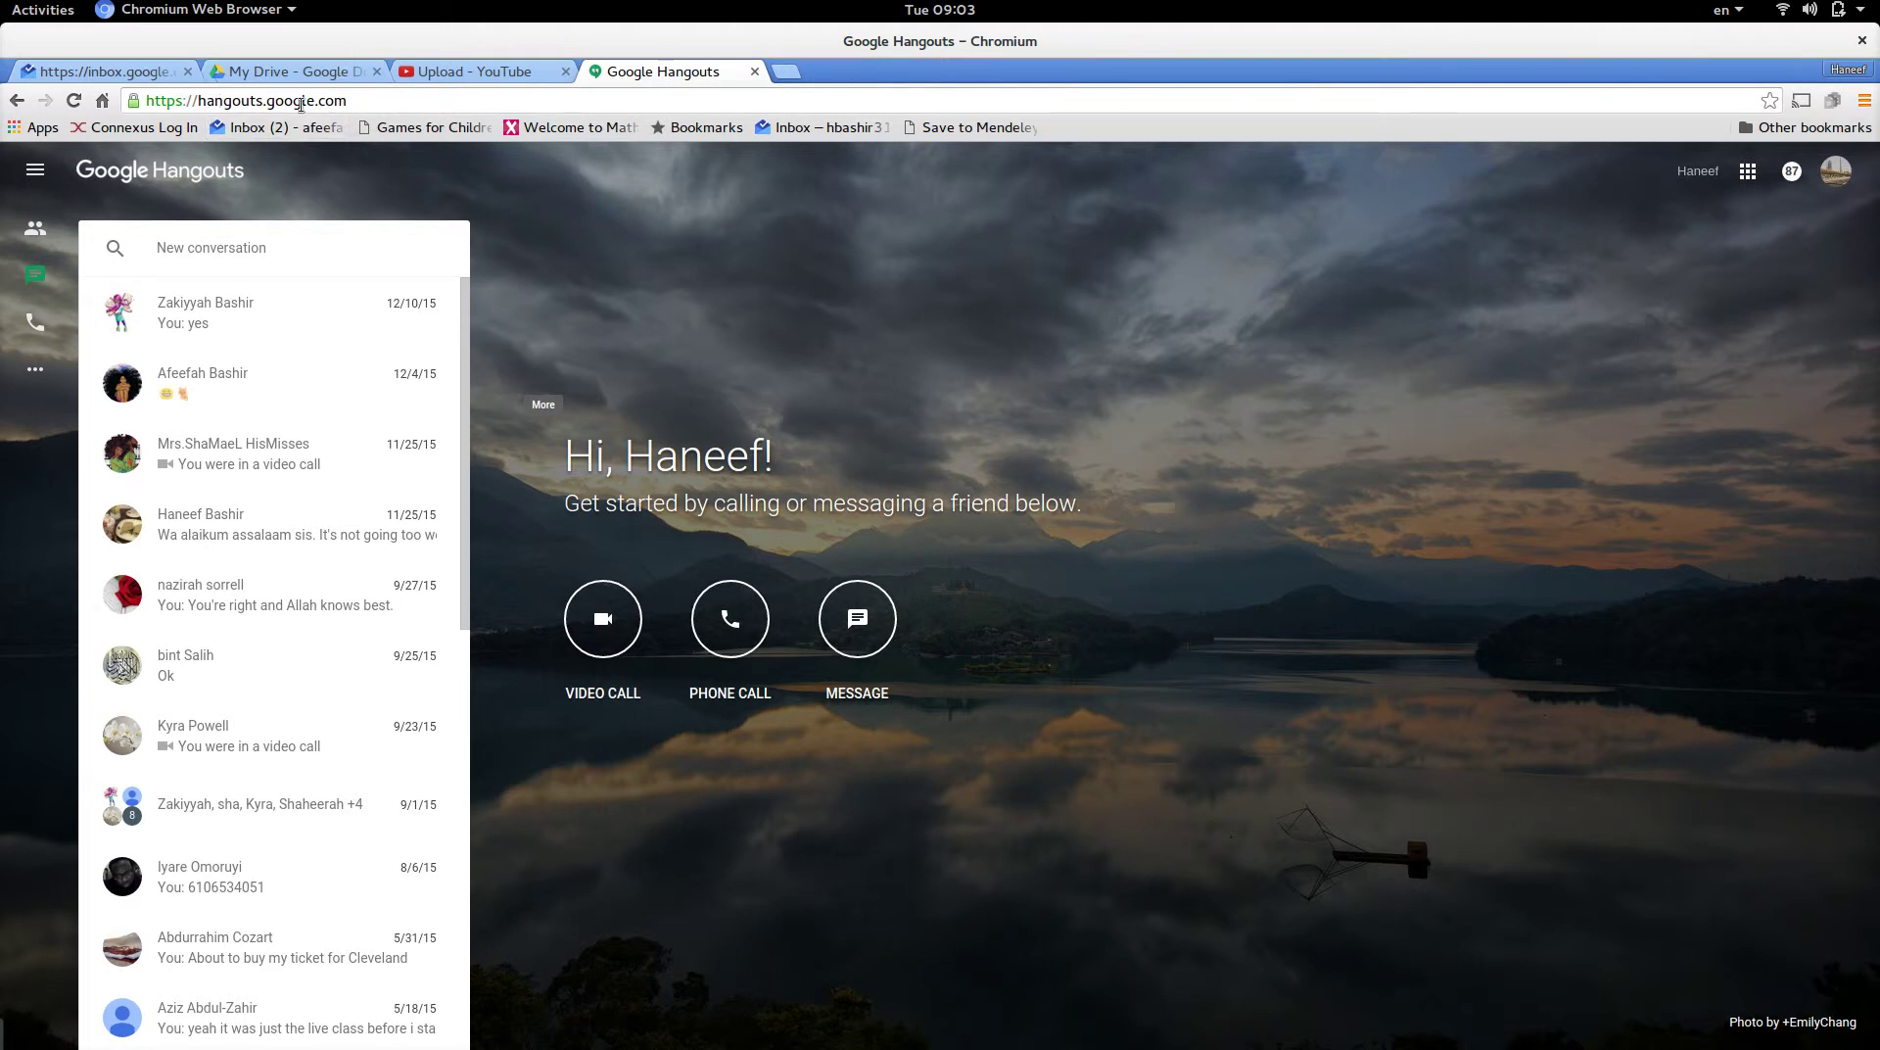
pyautogui.click(348, 99)
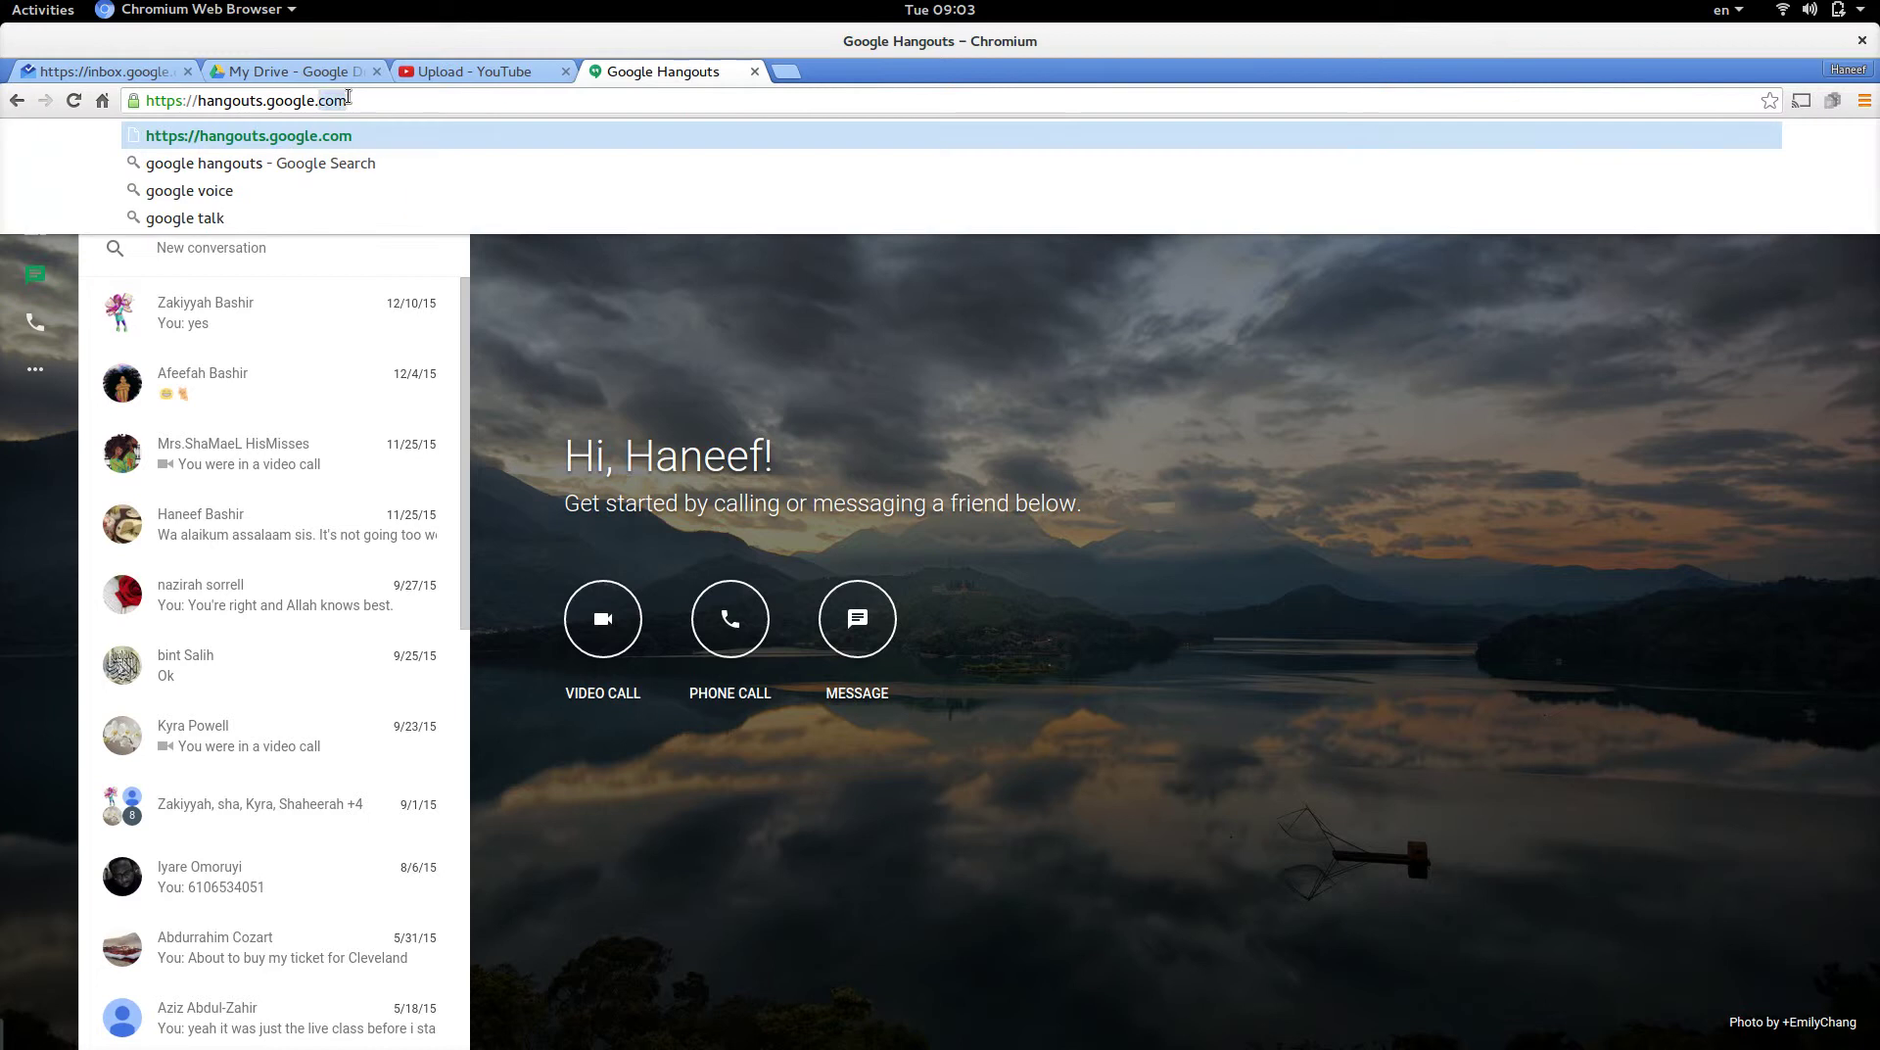
pyautogui.doubleClick(349, 99)
pyautogui.click(688, 292)
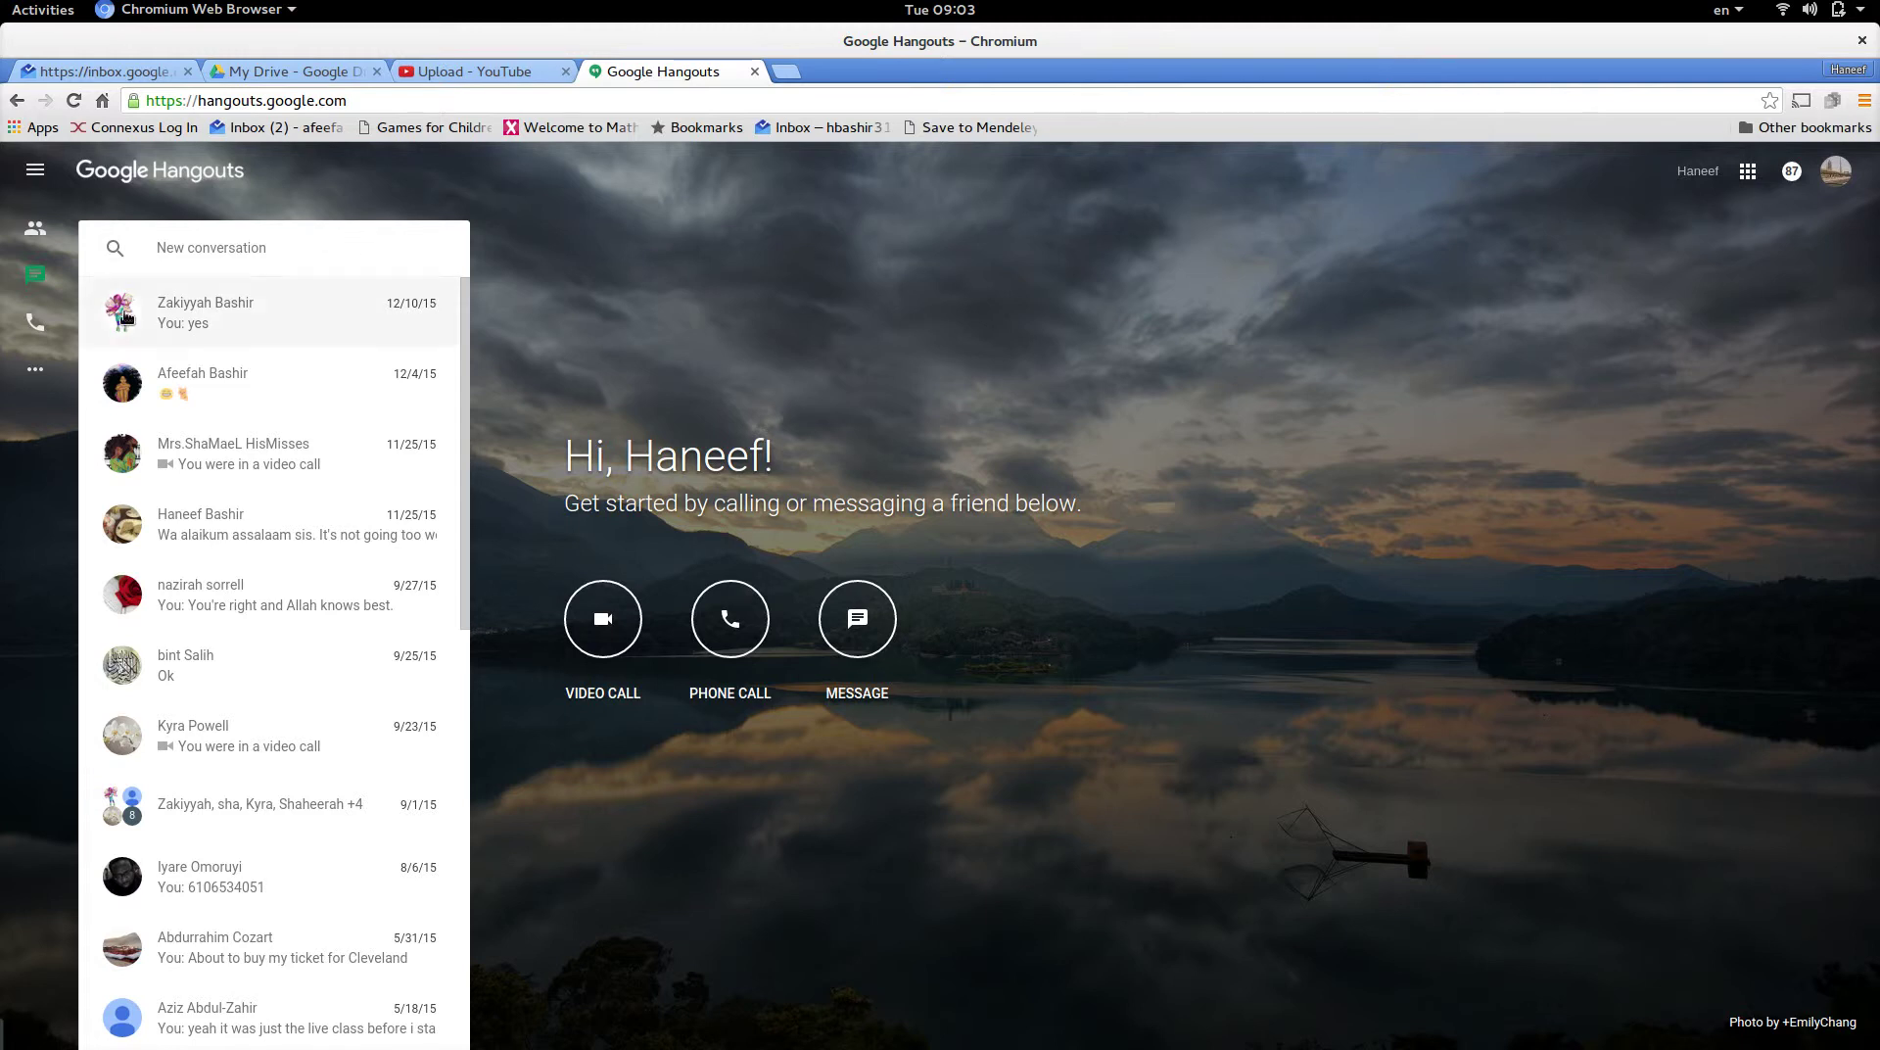
# Bring up the Hangouts main menu listing Hangouts On Air.
pyautogui.click(32, 376)
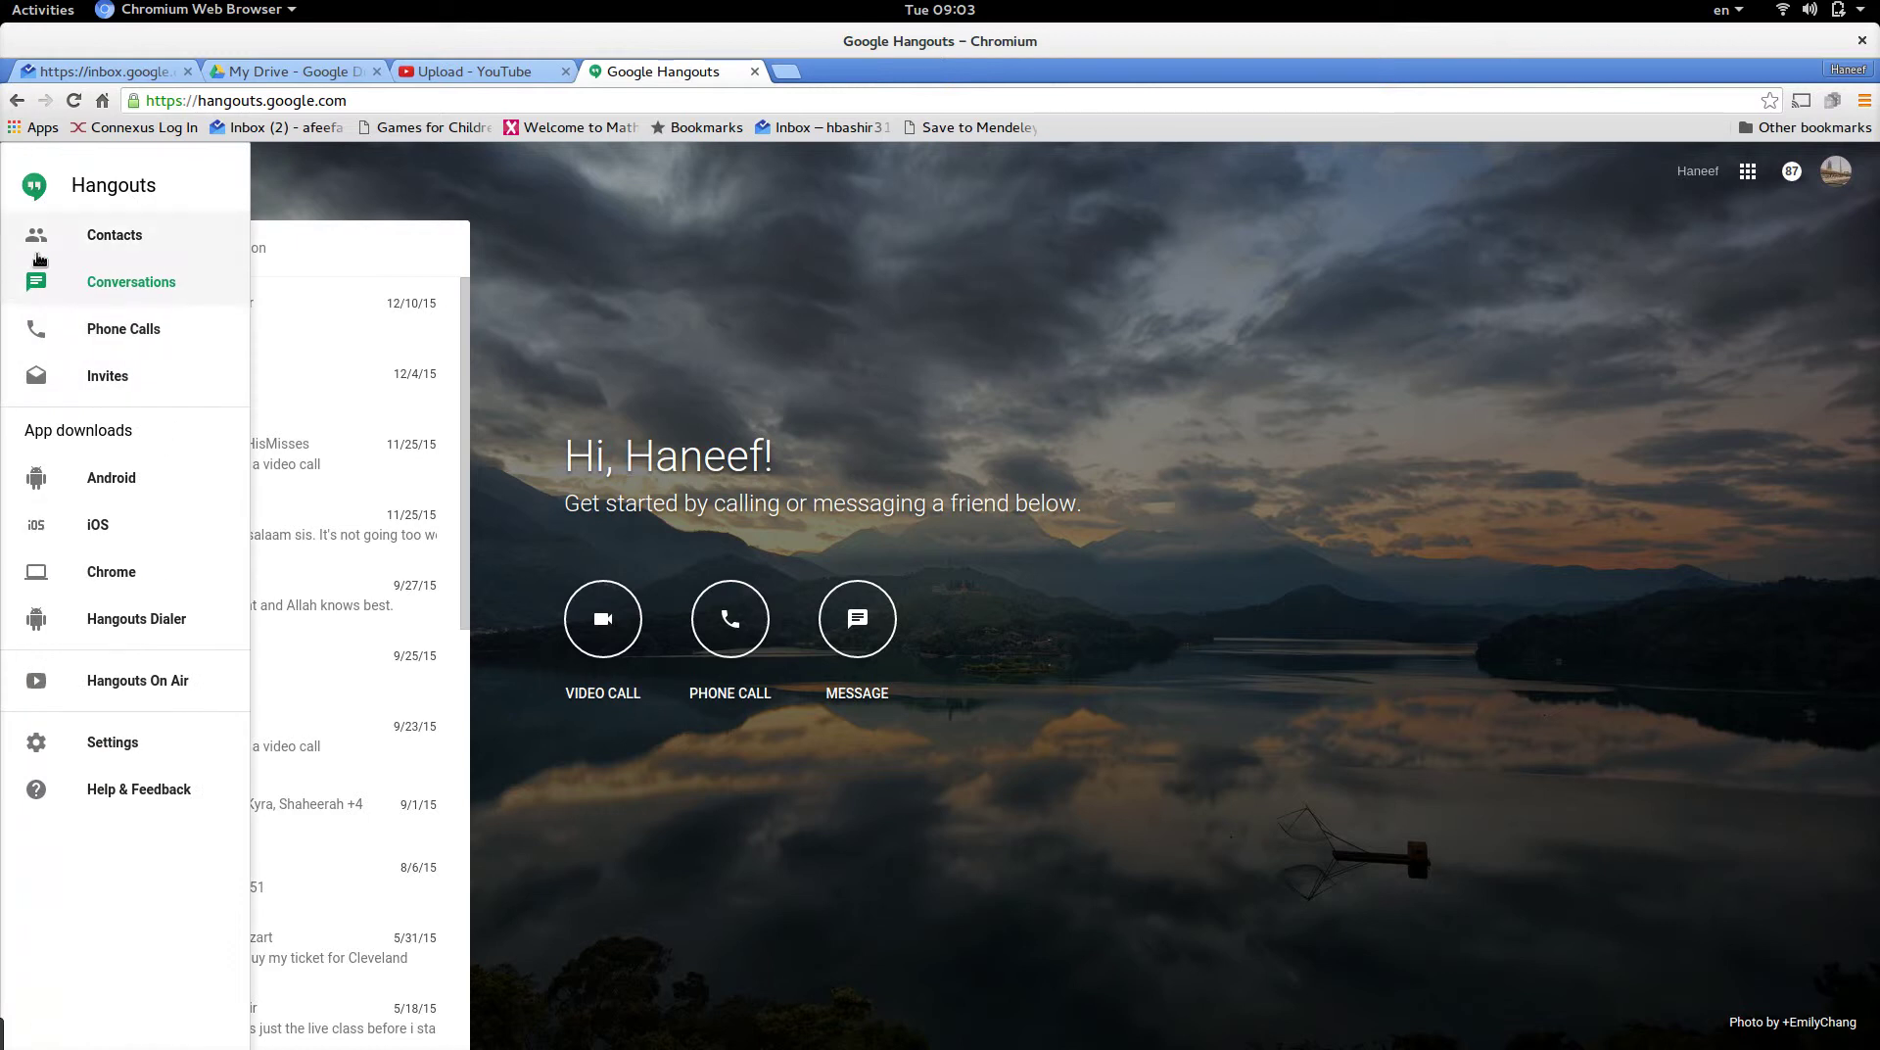
pyautogui.click(674, 243)
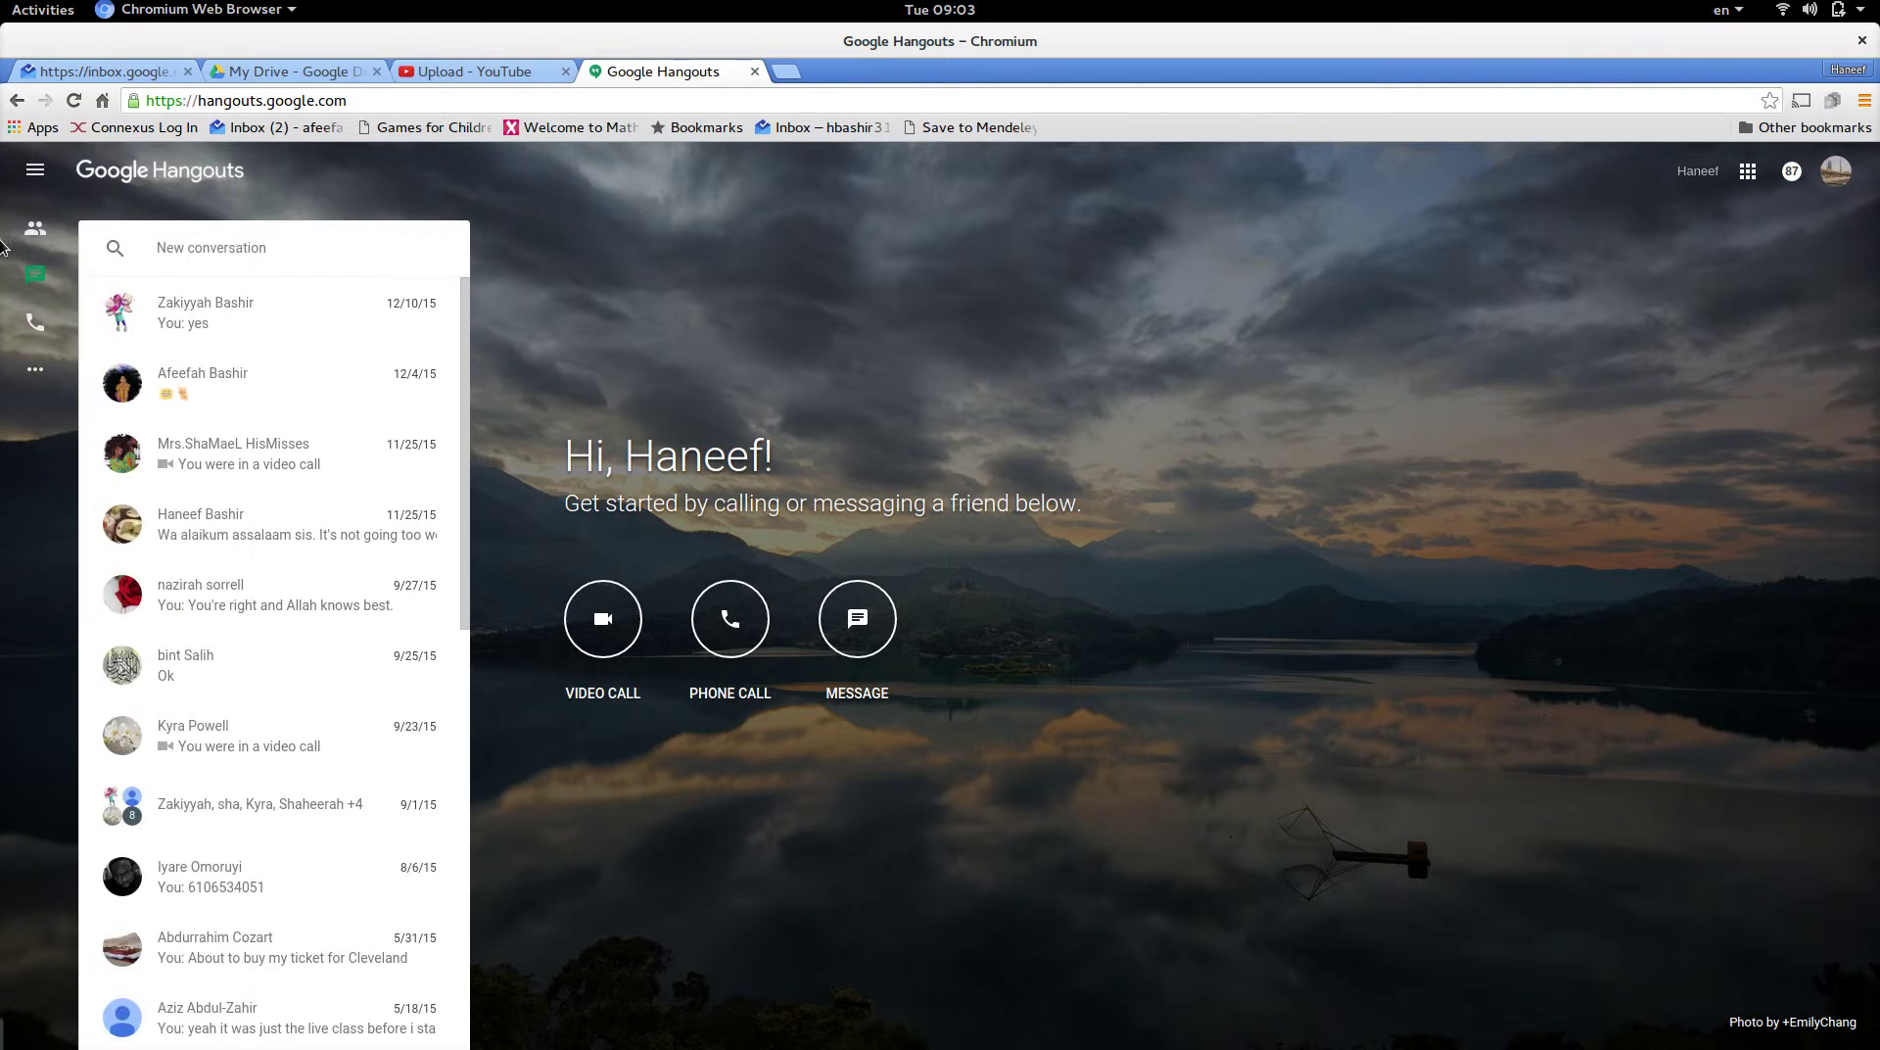
pyautogui.click(37, 376)
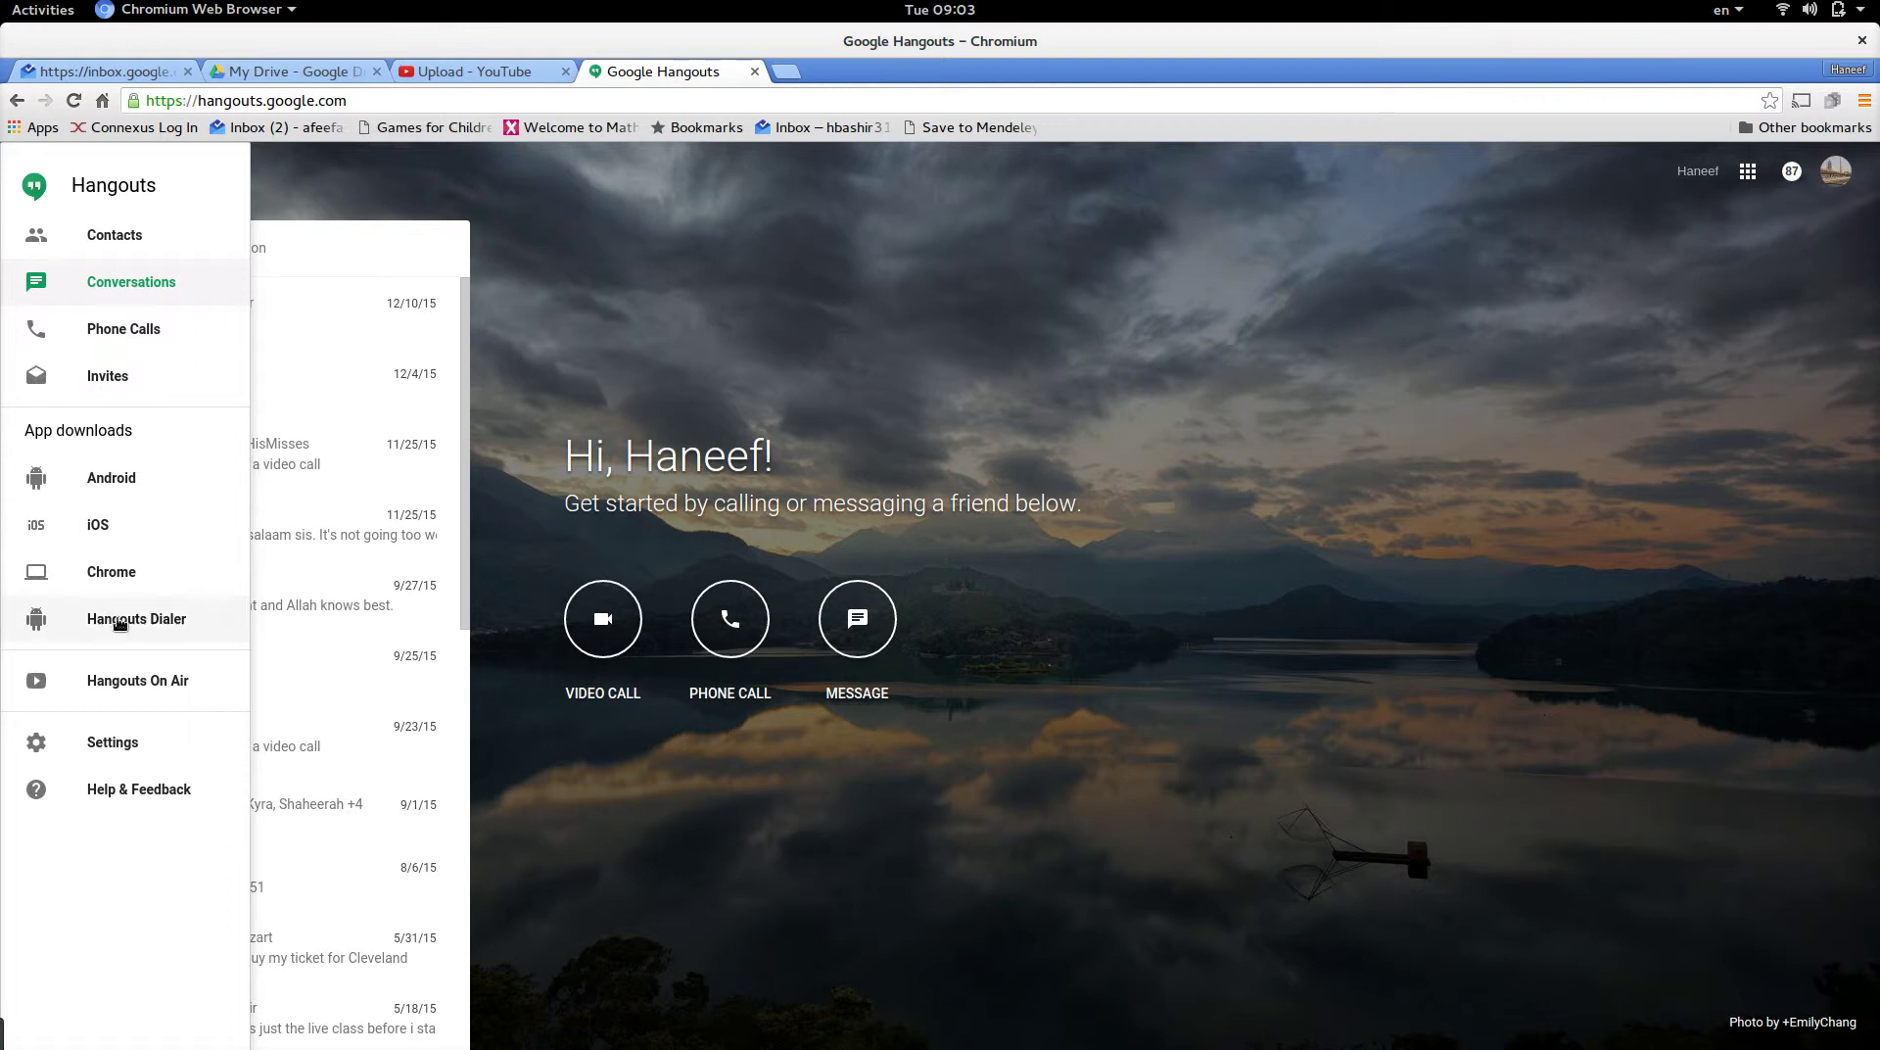
# From Hangouts On Air, start a new broadcast named 'test2' described 'this is a test'.
pyautogui.click(134, 691)
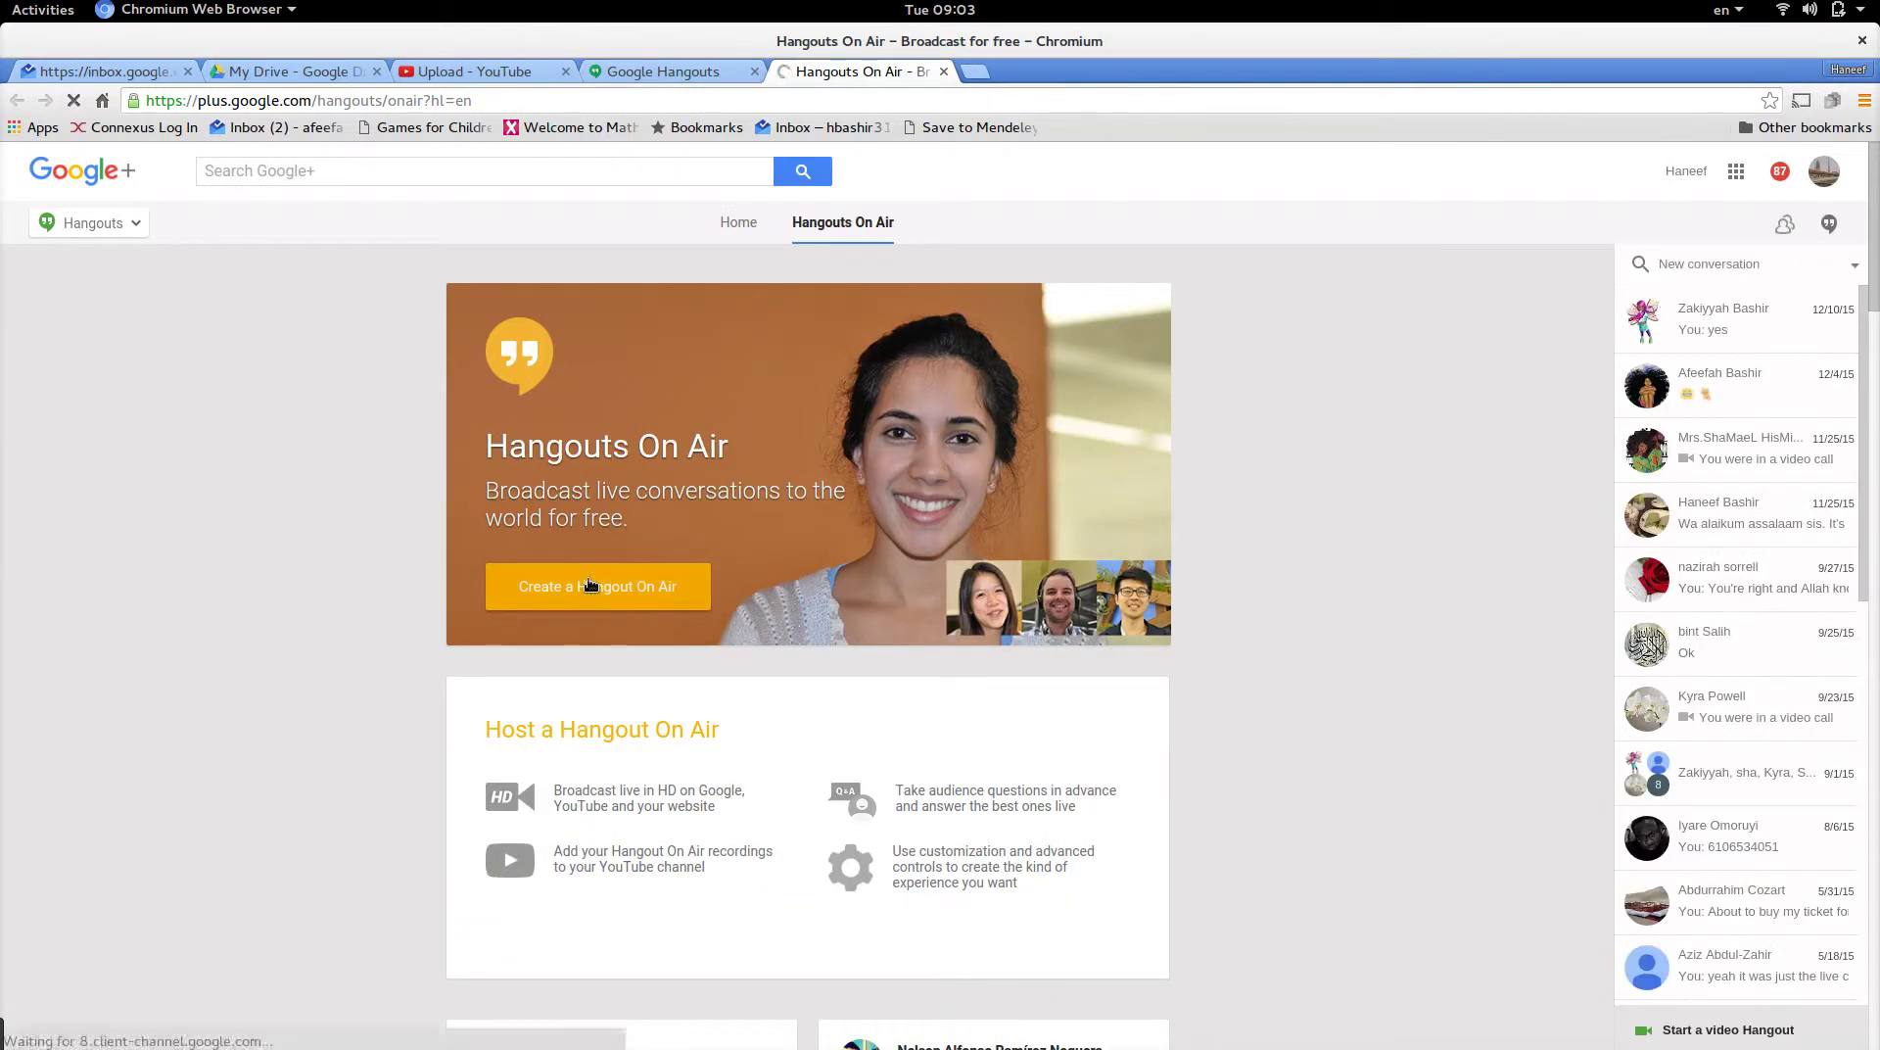
pyautogui.click(642, 590)
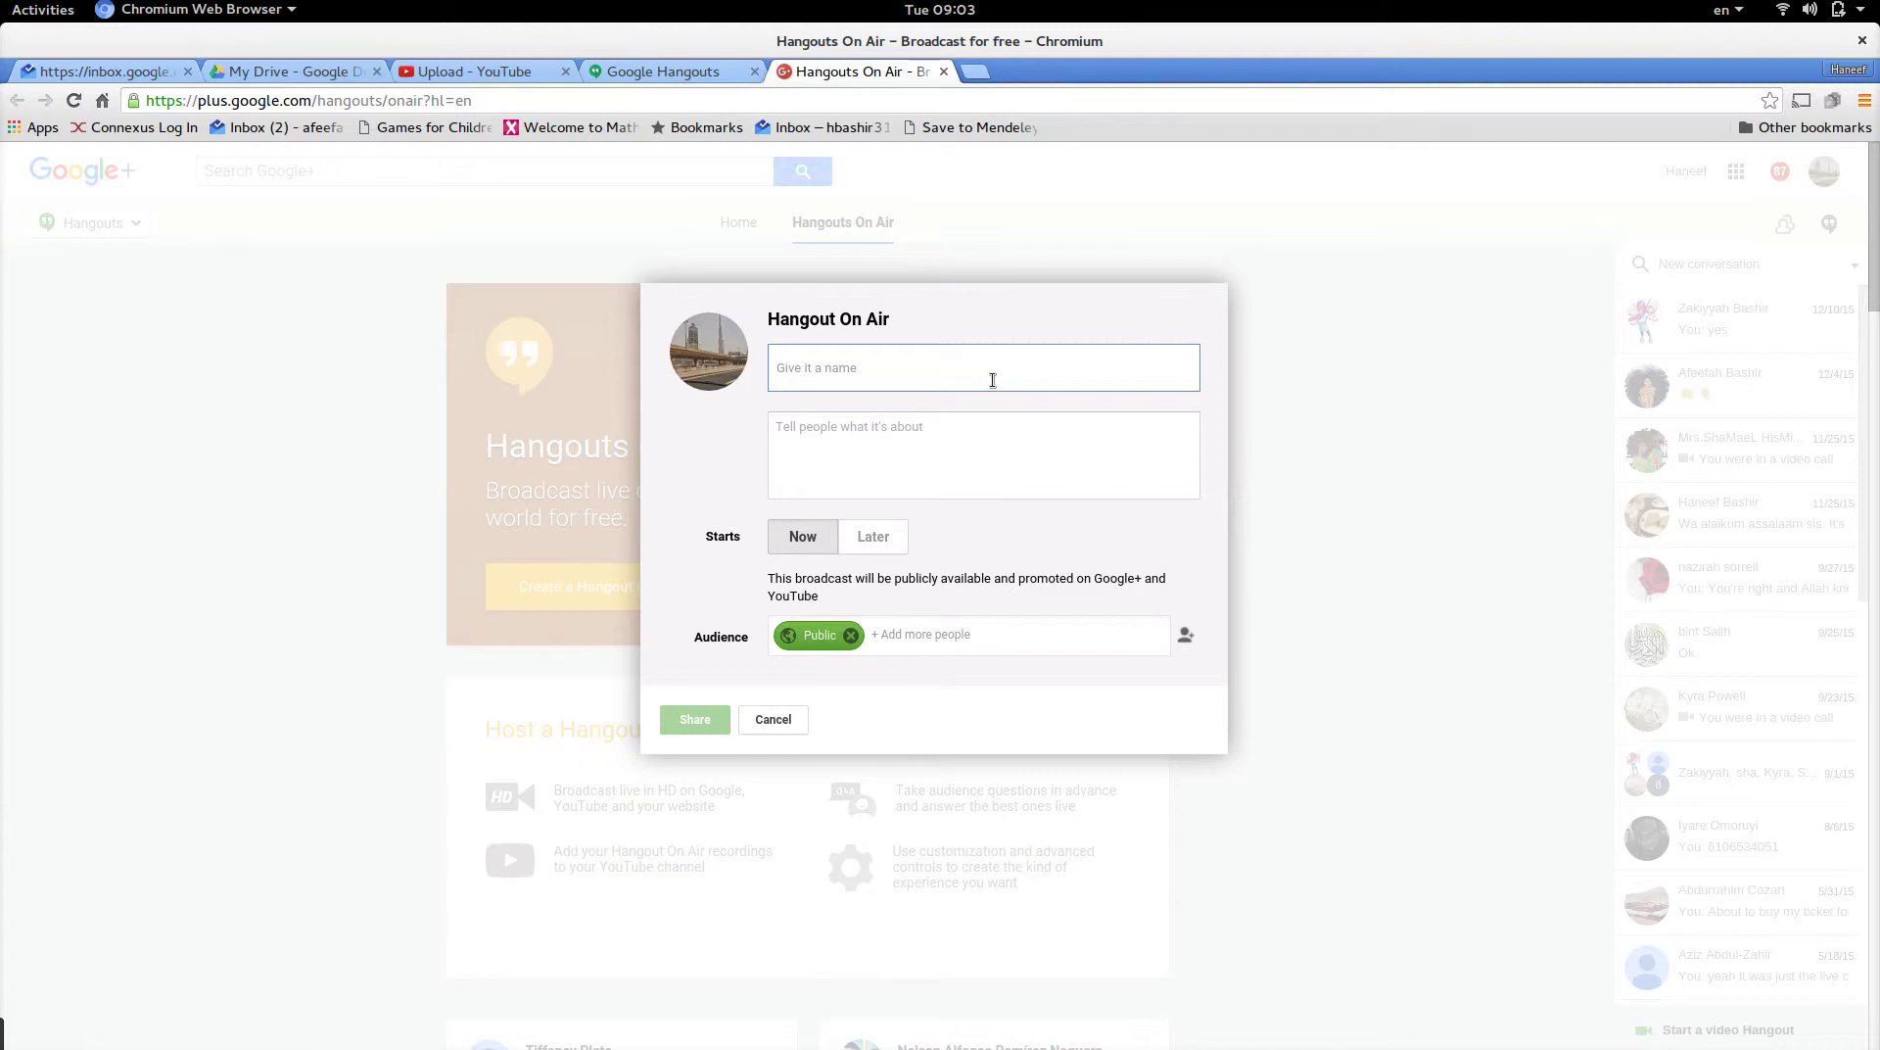
pyautogui.write('t3')
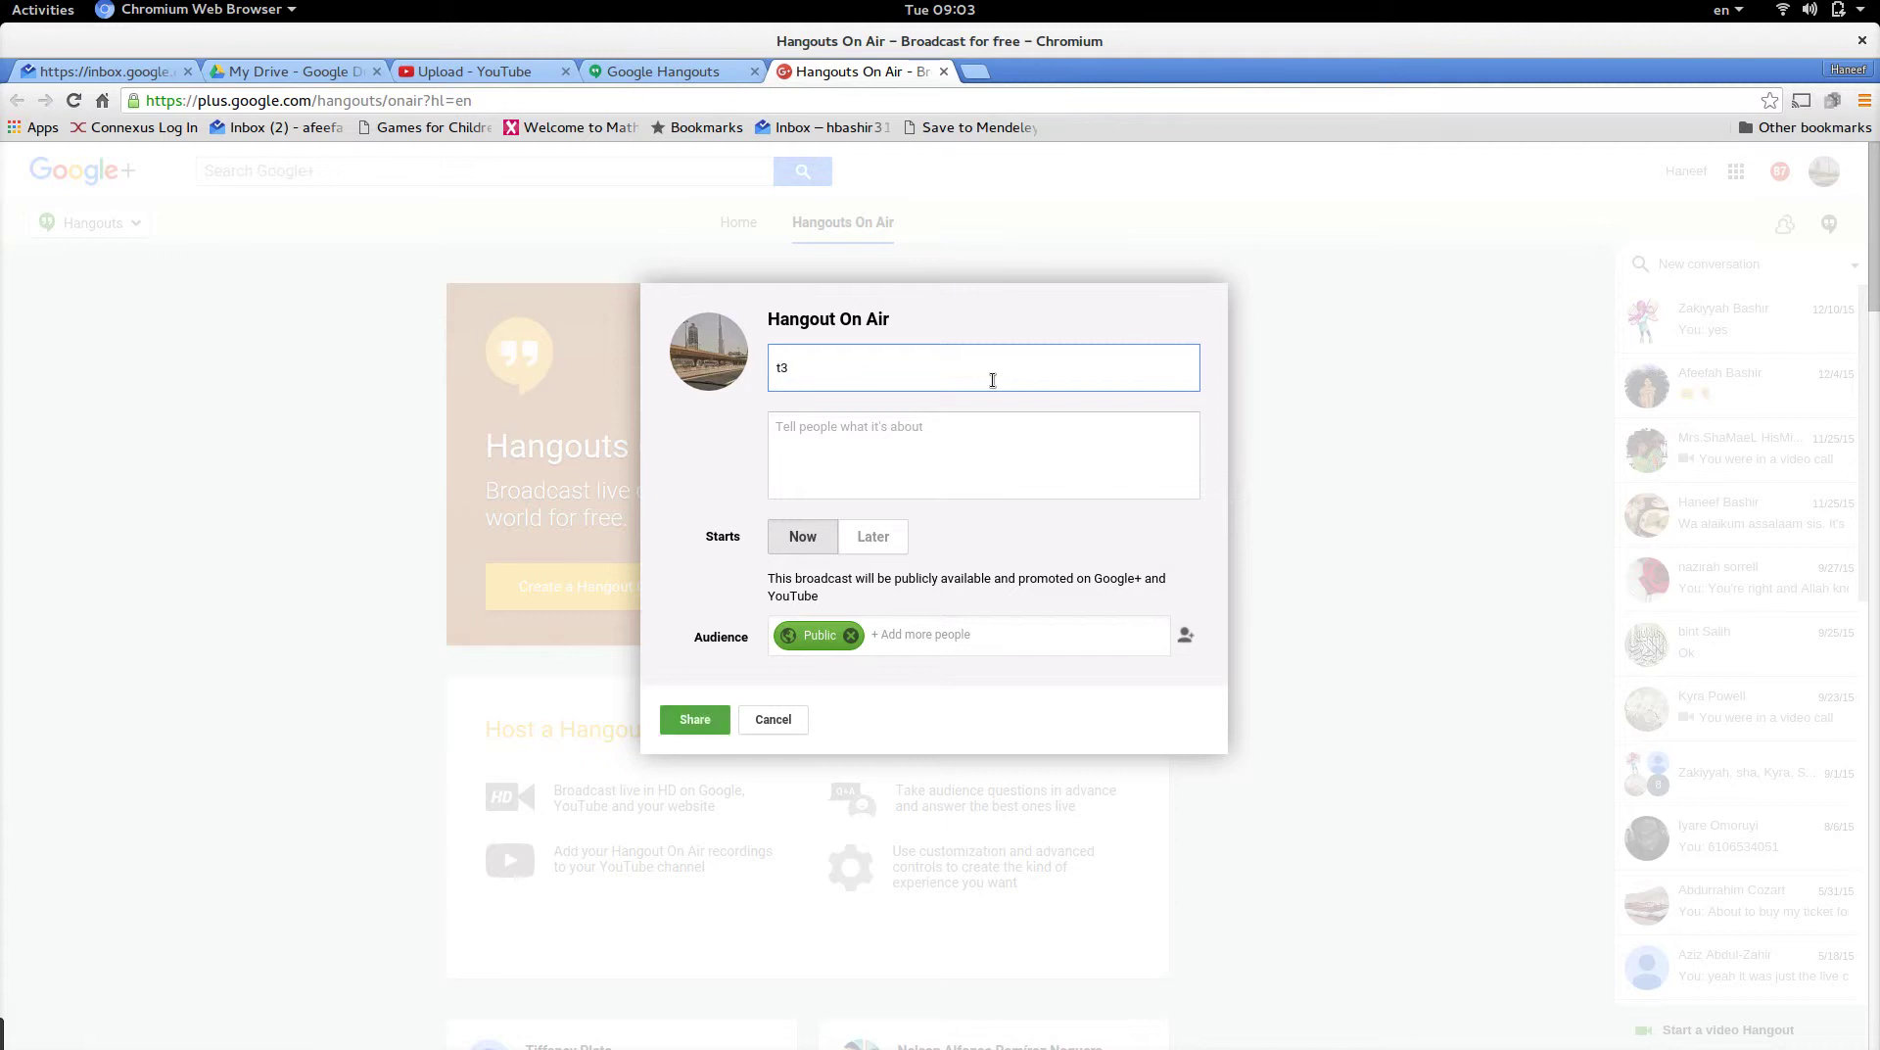
pyautogui.write('est2')
pyautogui.click(999, 452)
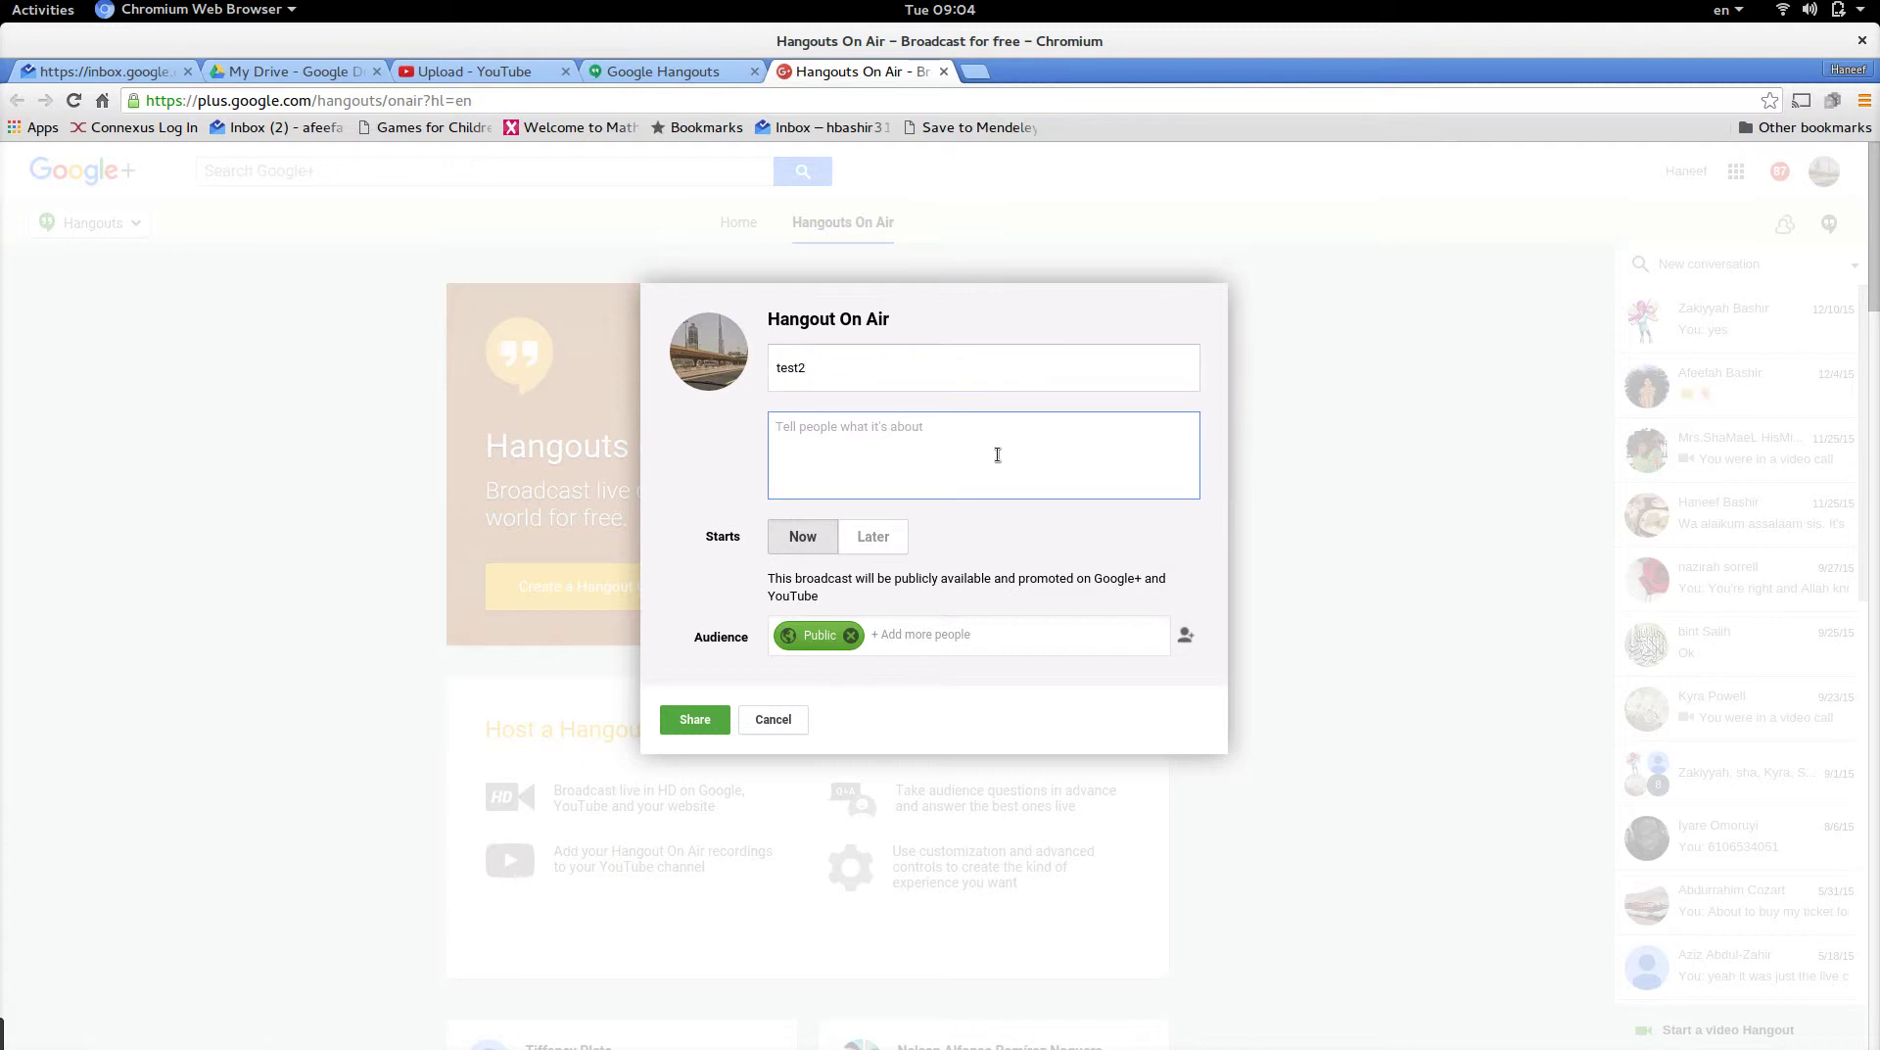
pyautogui.write('this is a test')
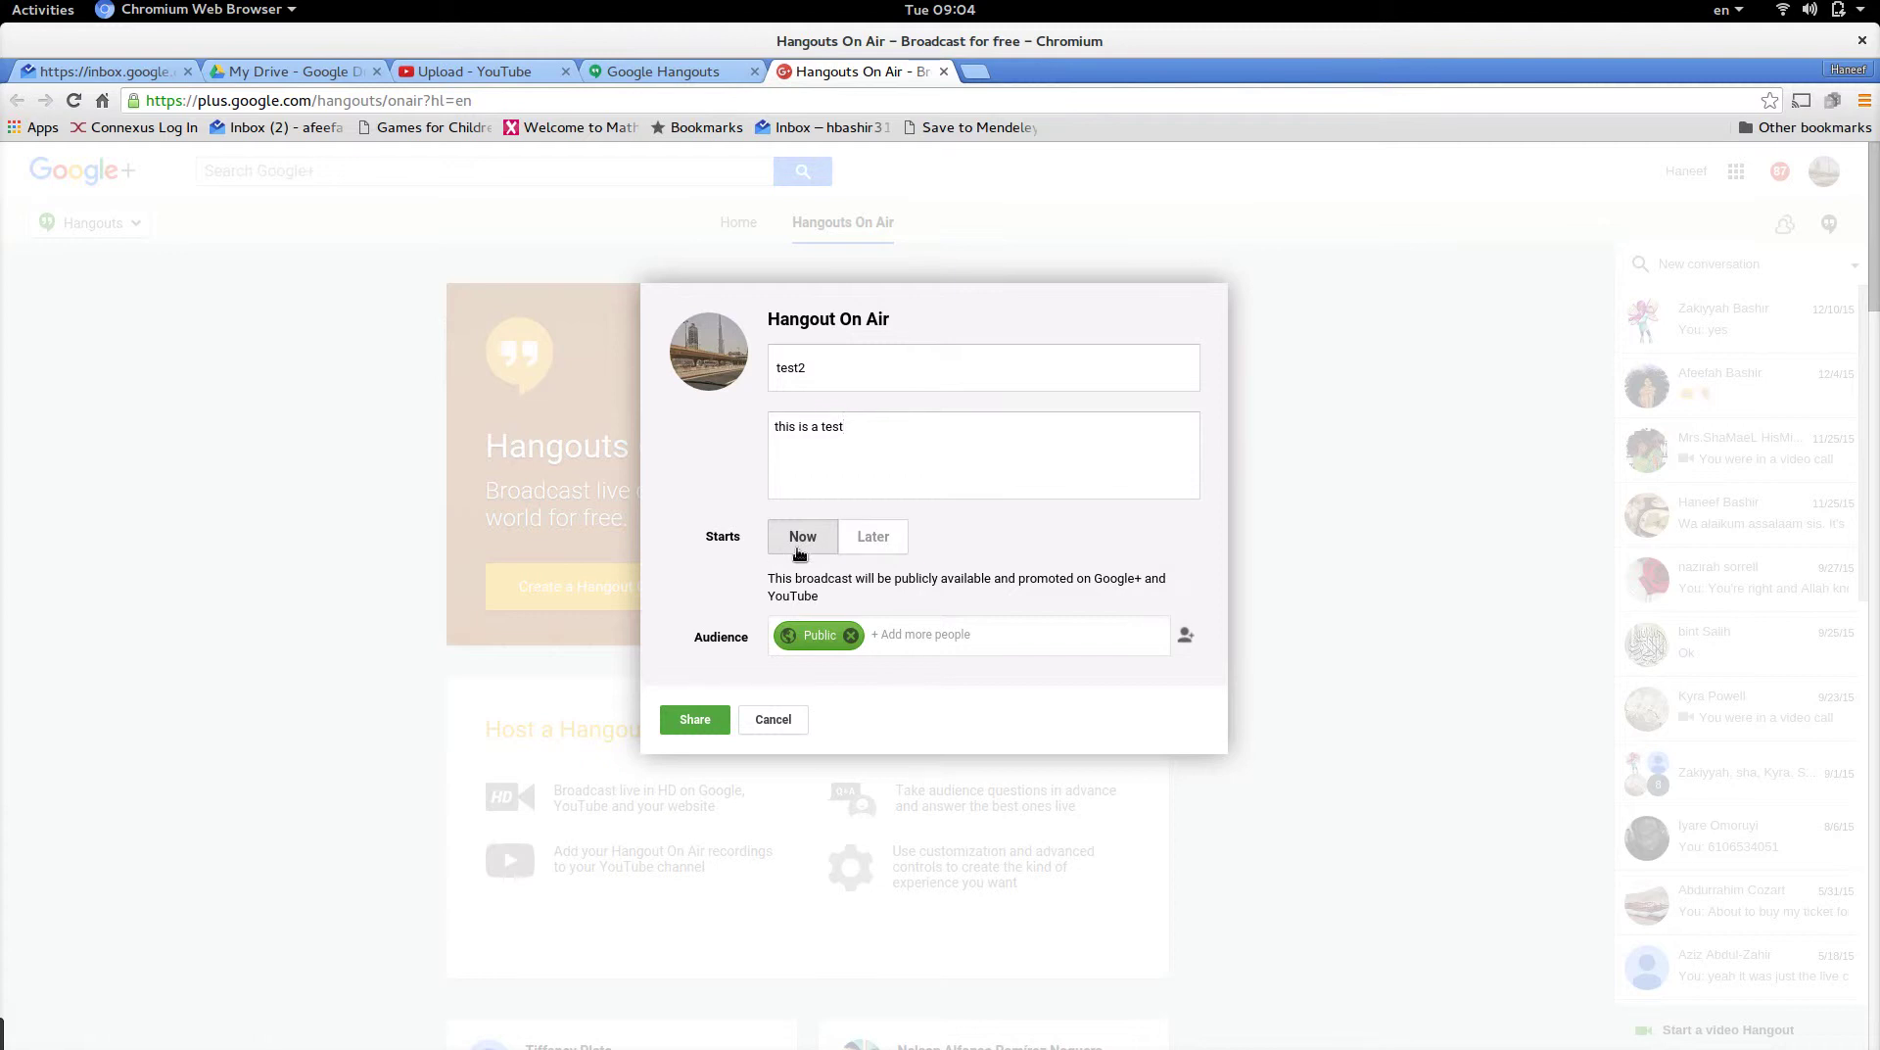
# Schedule test2 for later: Jan 19, 2016 at 7:00 PM, lasting 0:30.
pyautogui.click(870, 548)
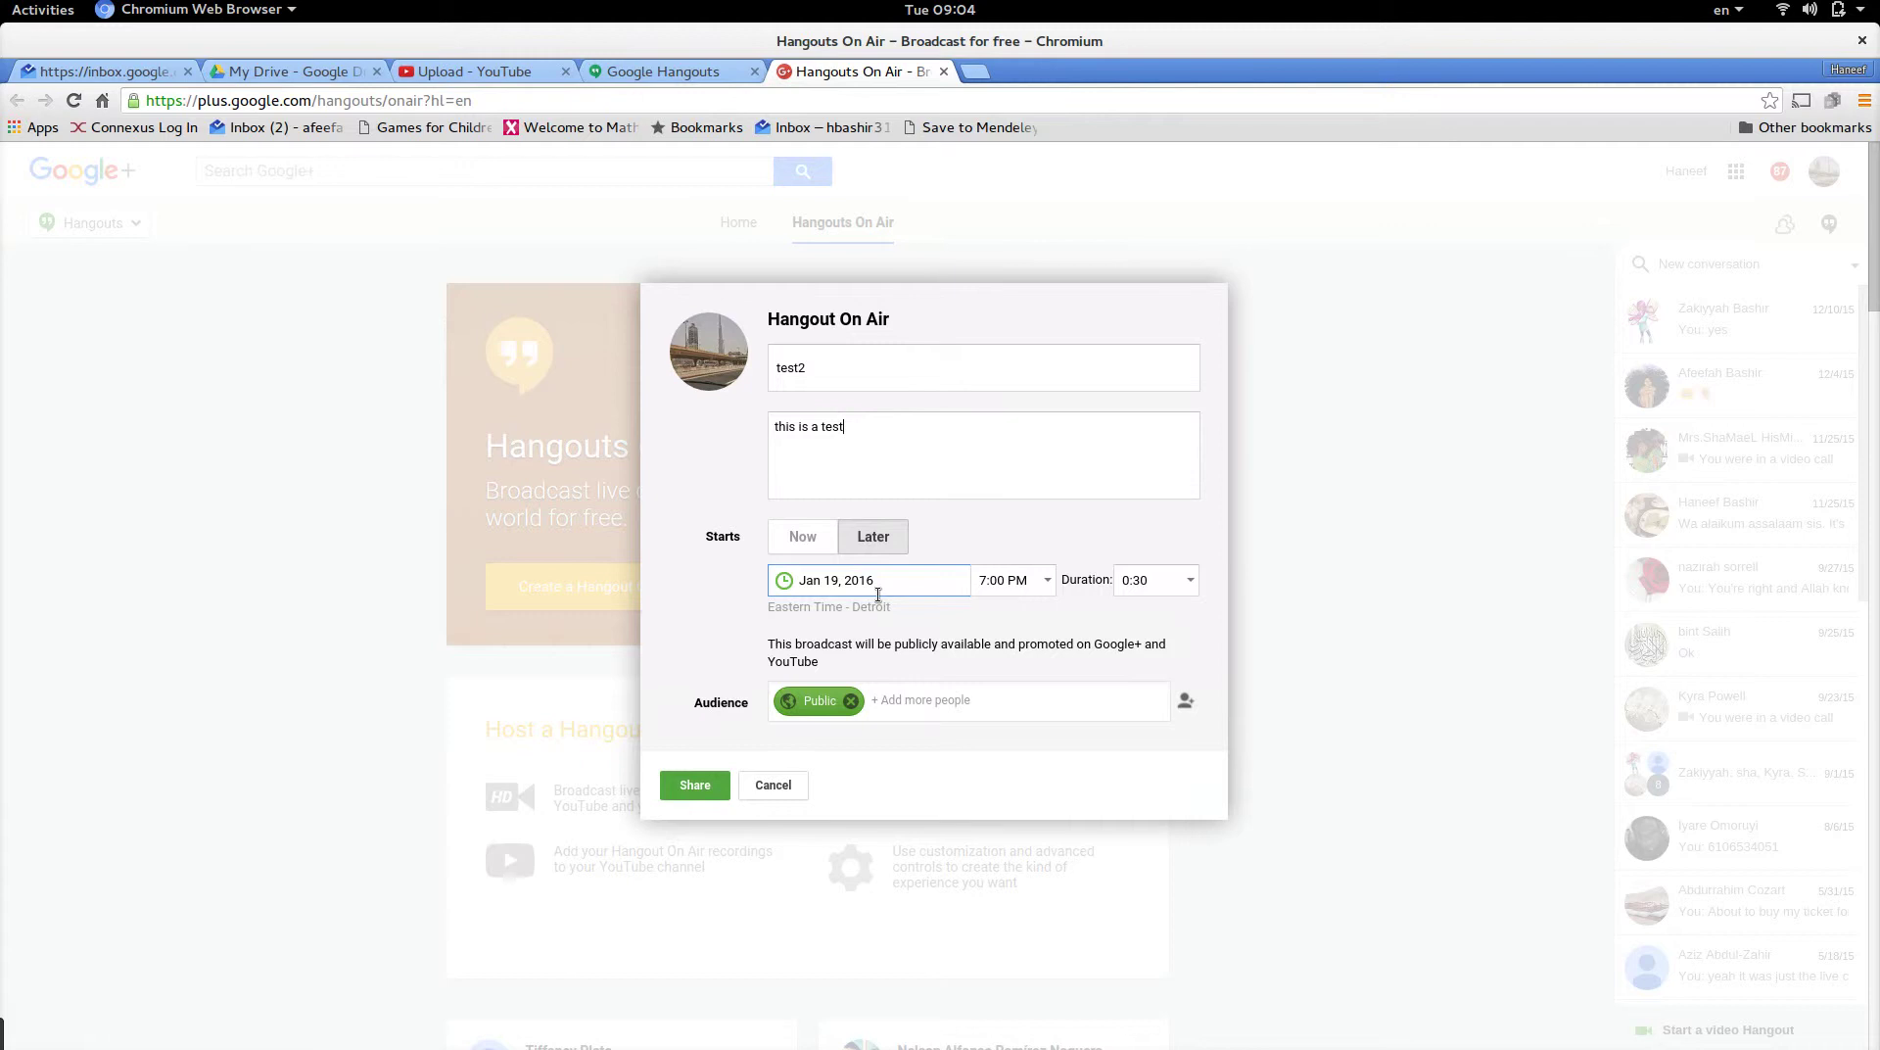
pyautogui.click(1001, 573)
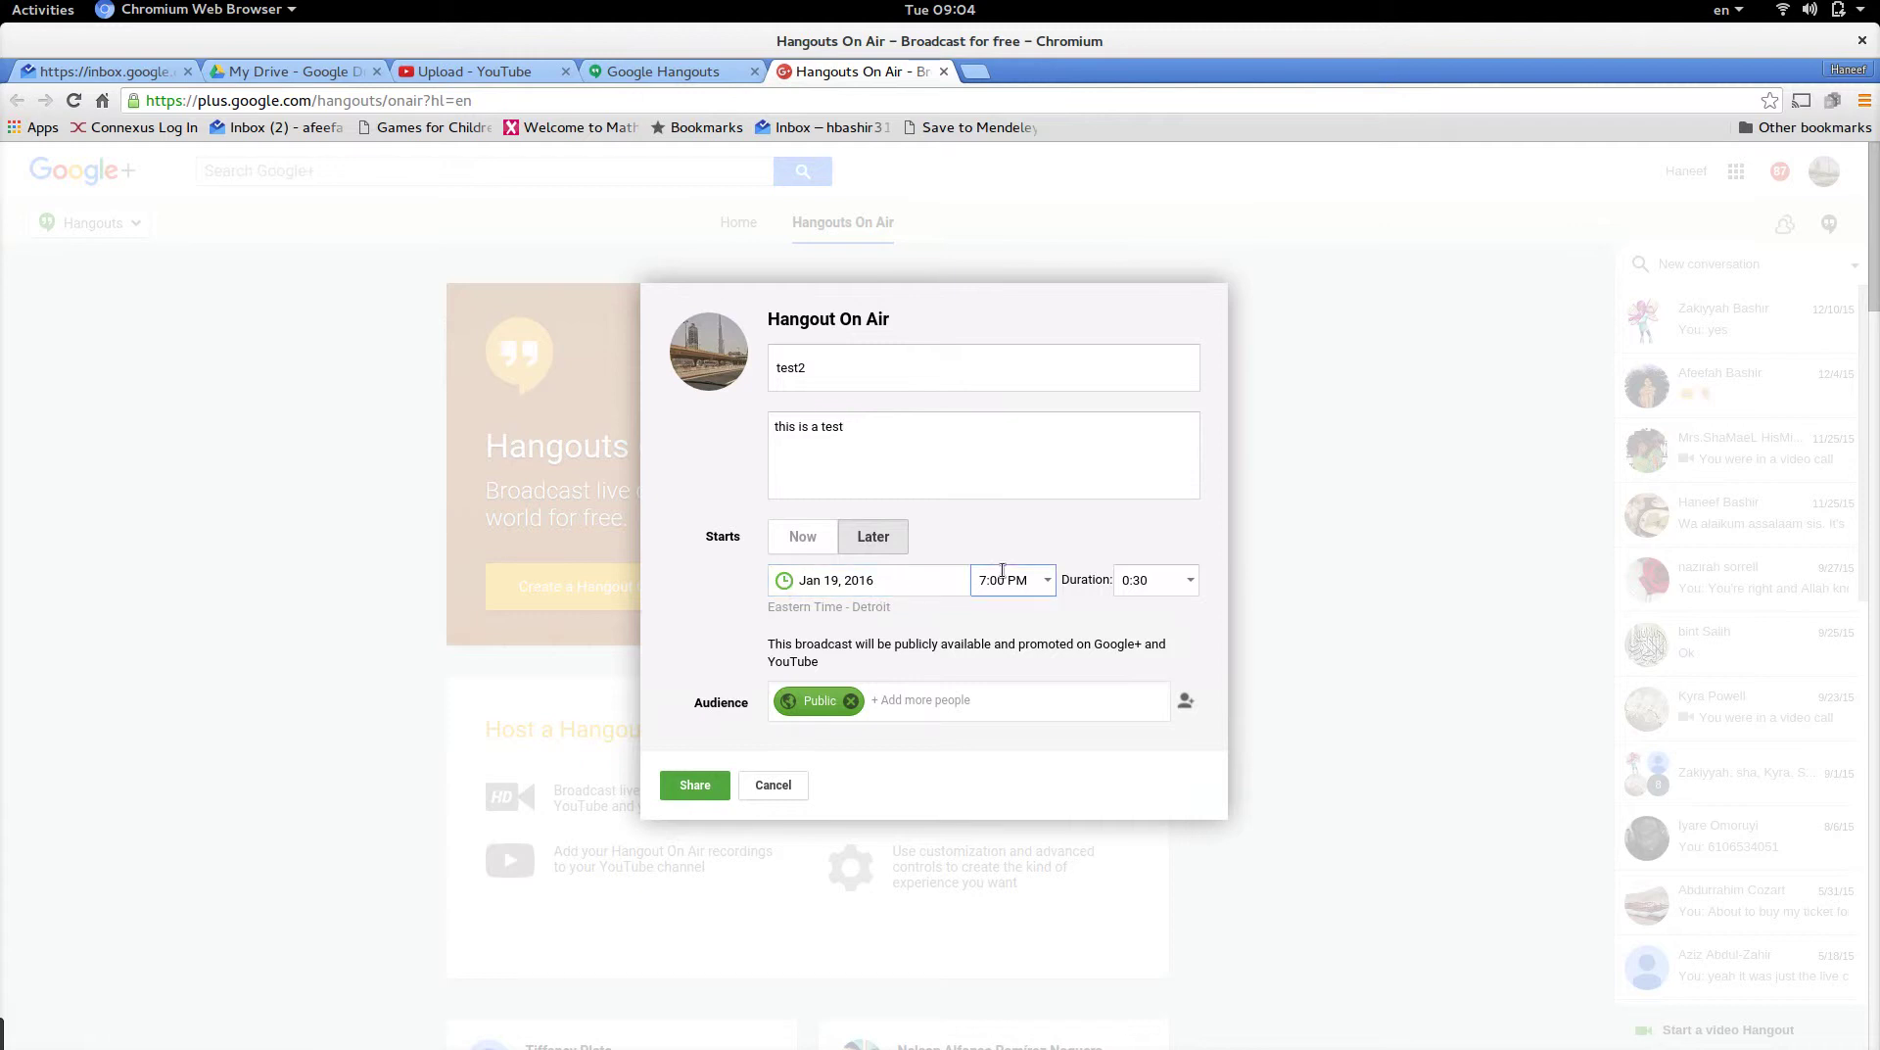
pyautogui.click(1151, 592)
# Replace the Public audience with one matching contact, briefly trying the students circle.
pyautogui.click(851, 702)
pyautogui.click(854, 705)
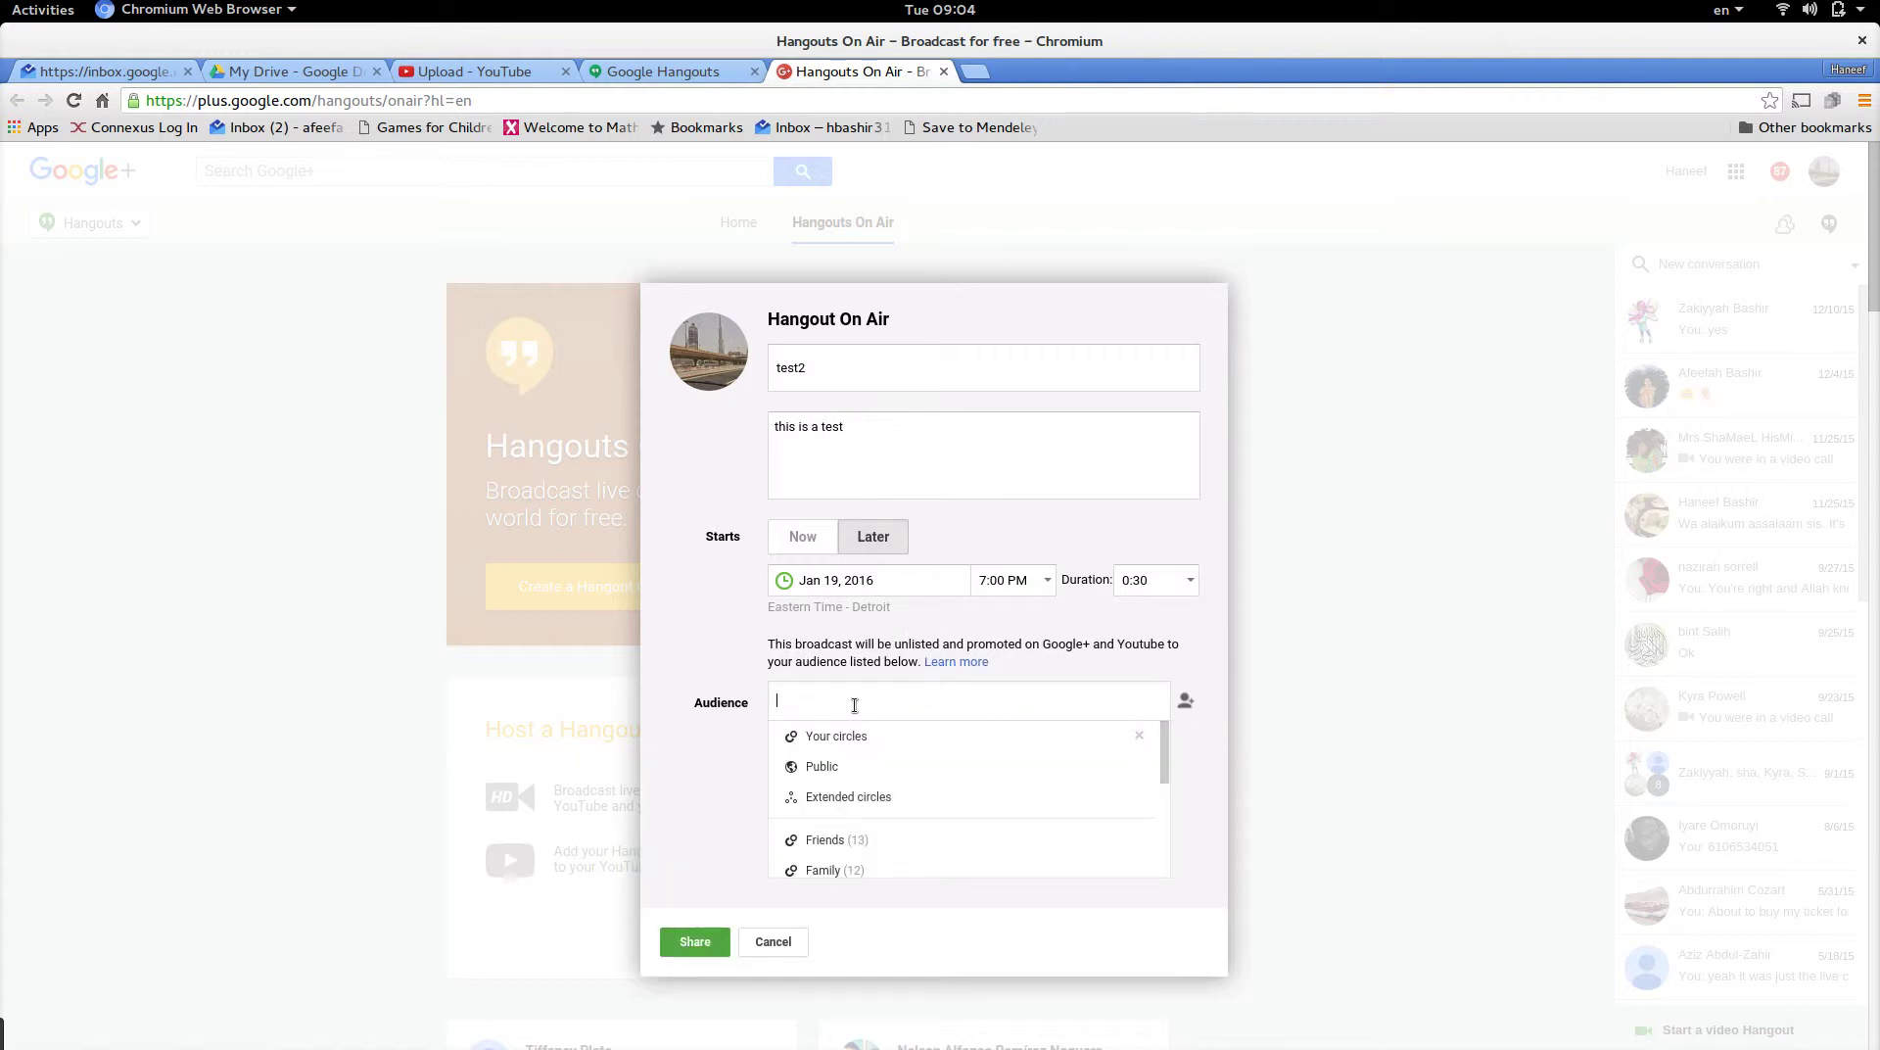
pyautogui.write('stud')
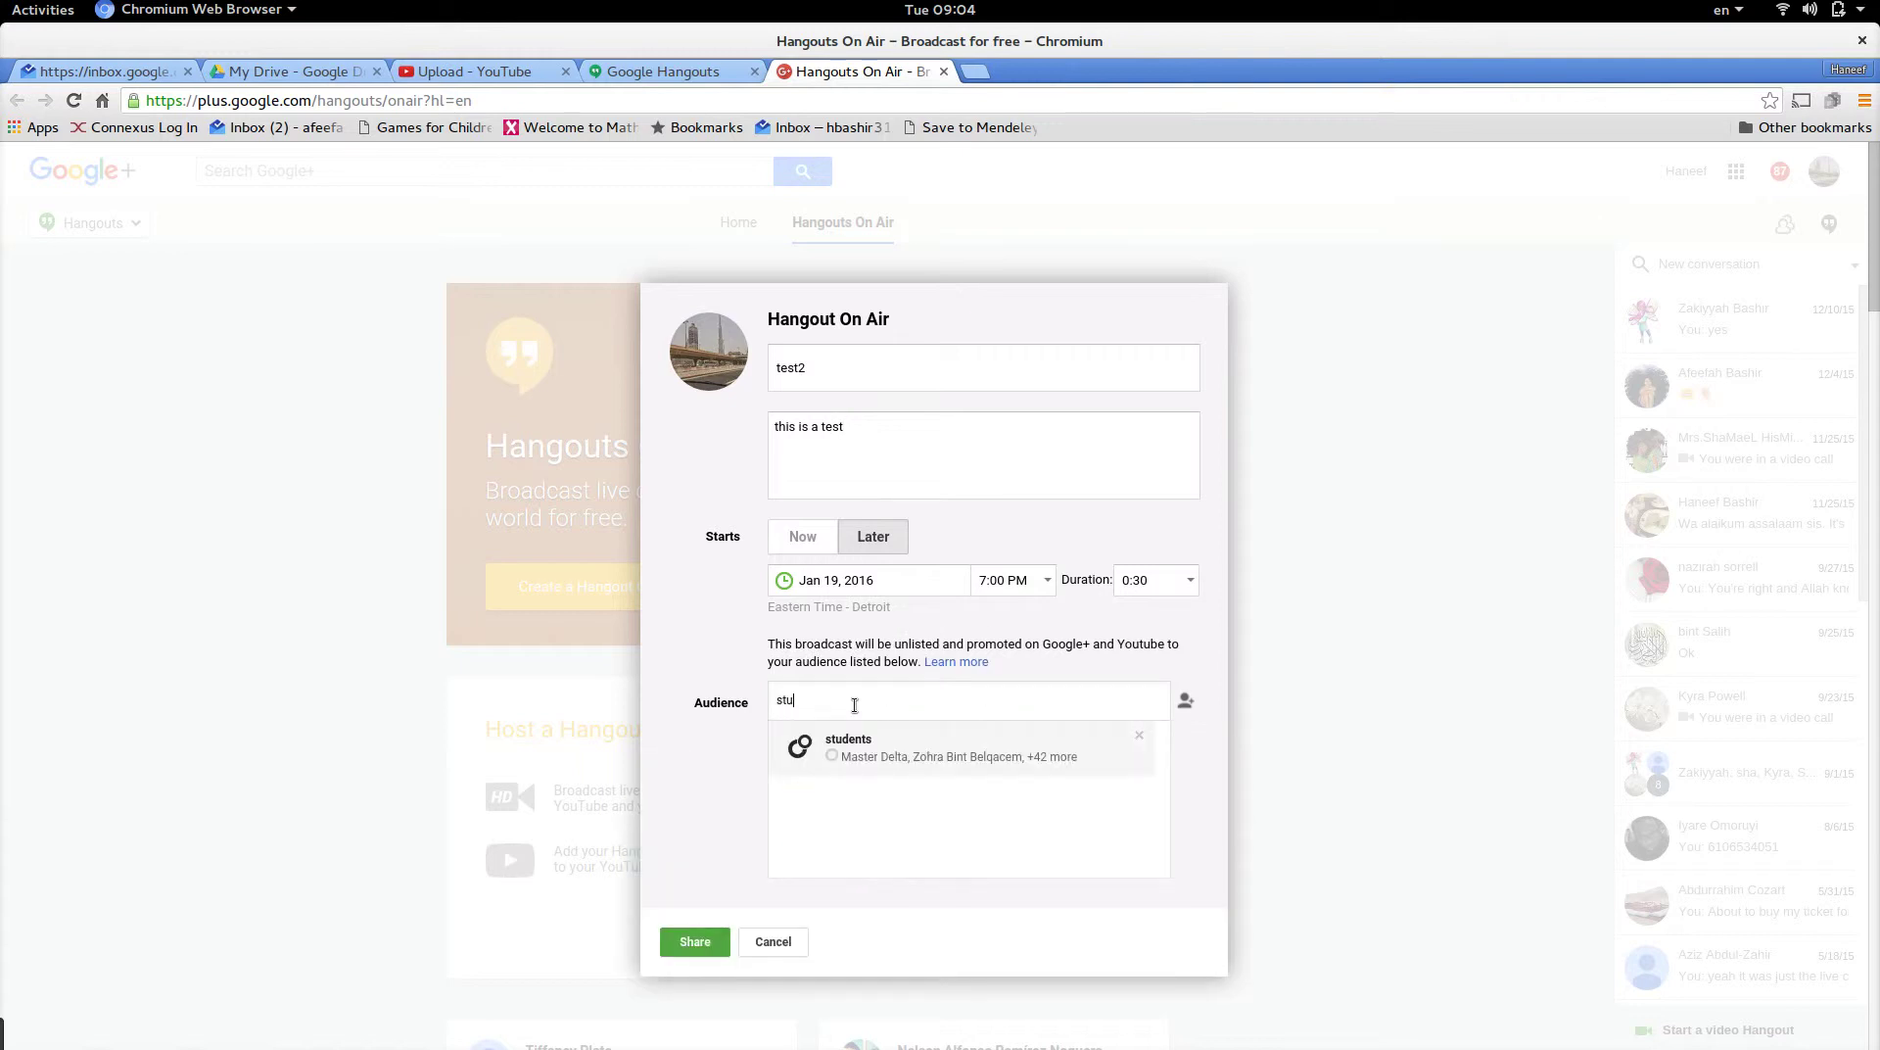
pyautogui.click(873, 744)
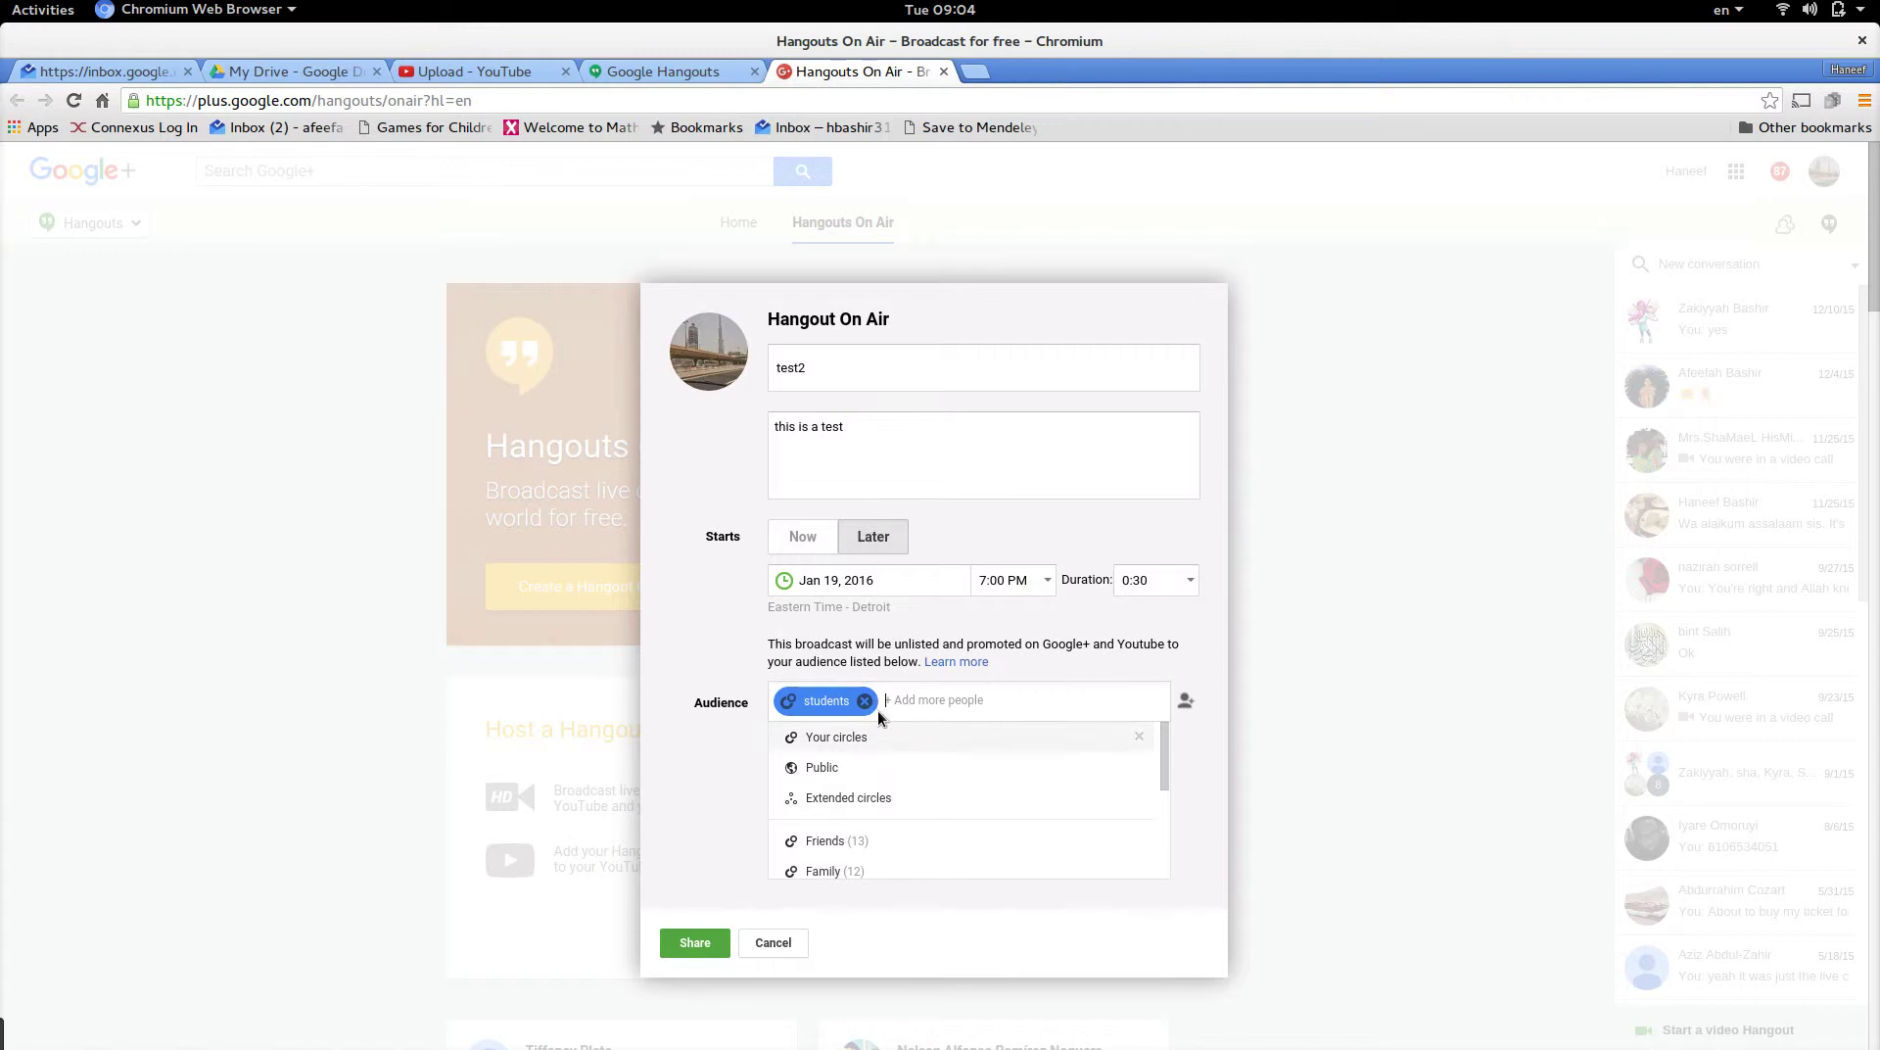
pyautogui.click(868, 701)
pyautogui.click(871, 701)
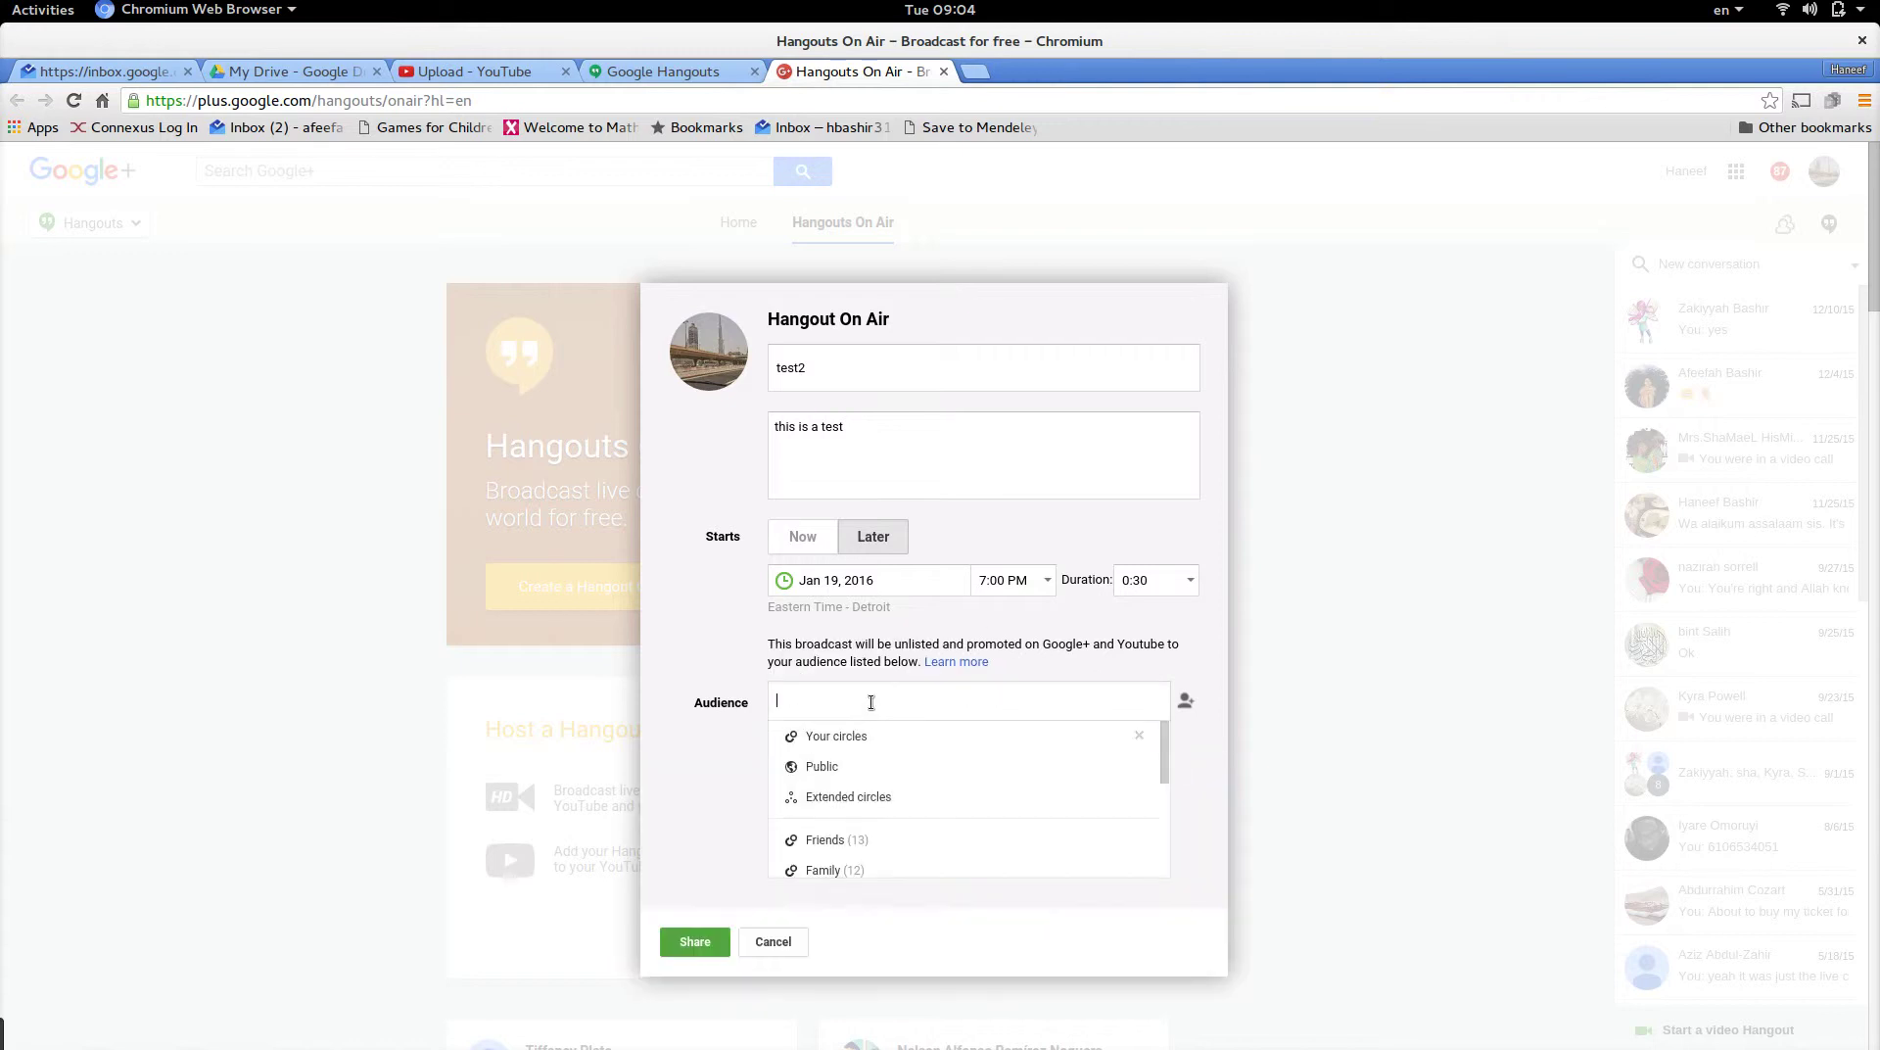
pyautogui.write('han')
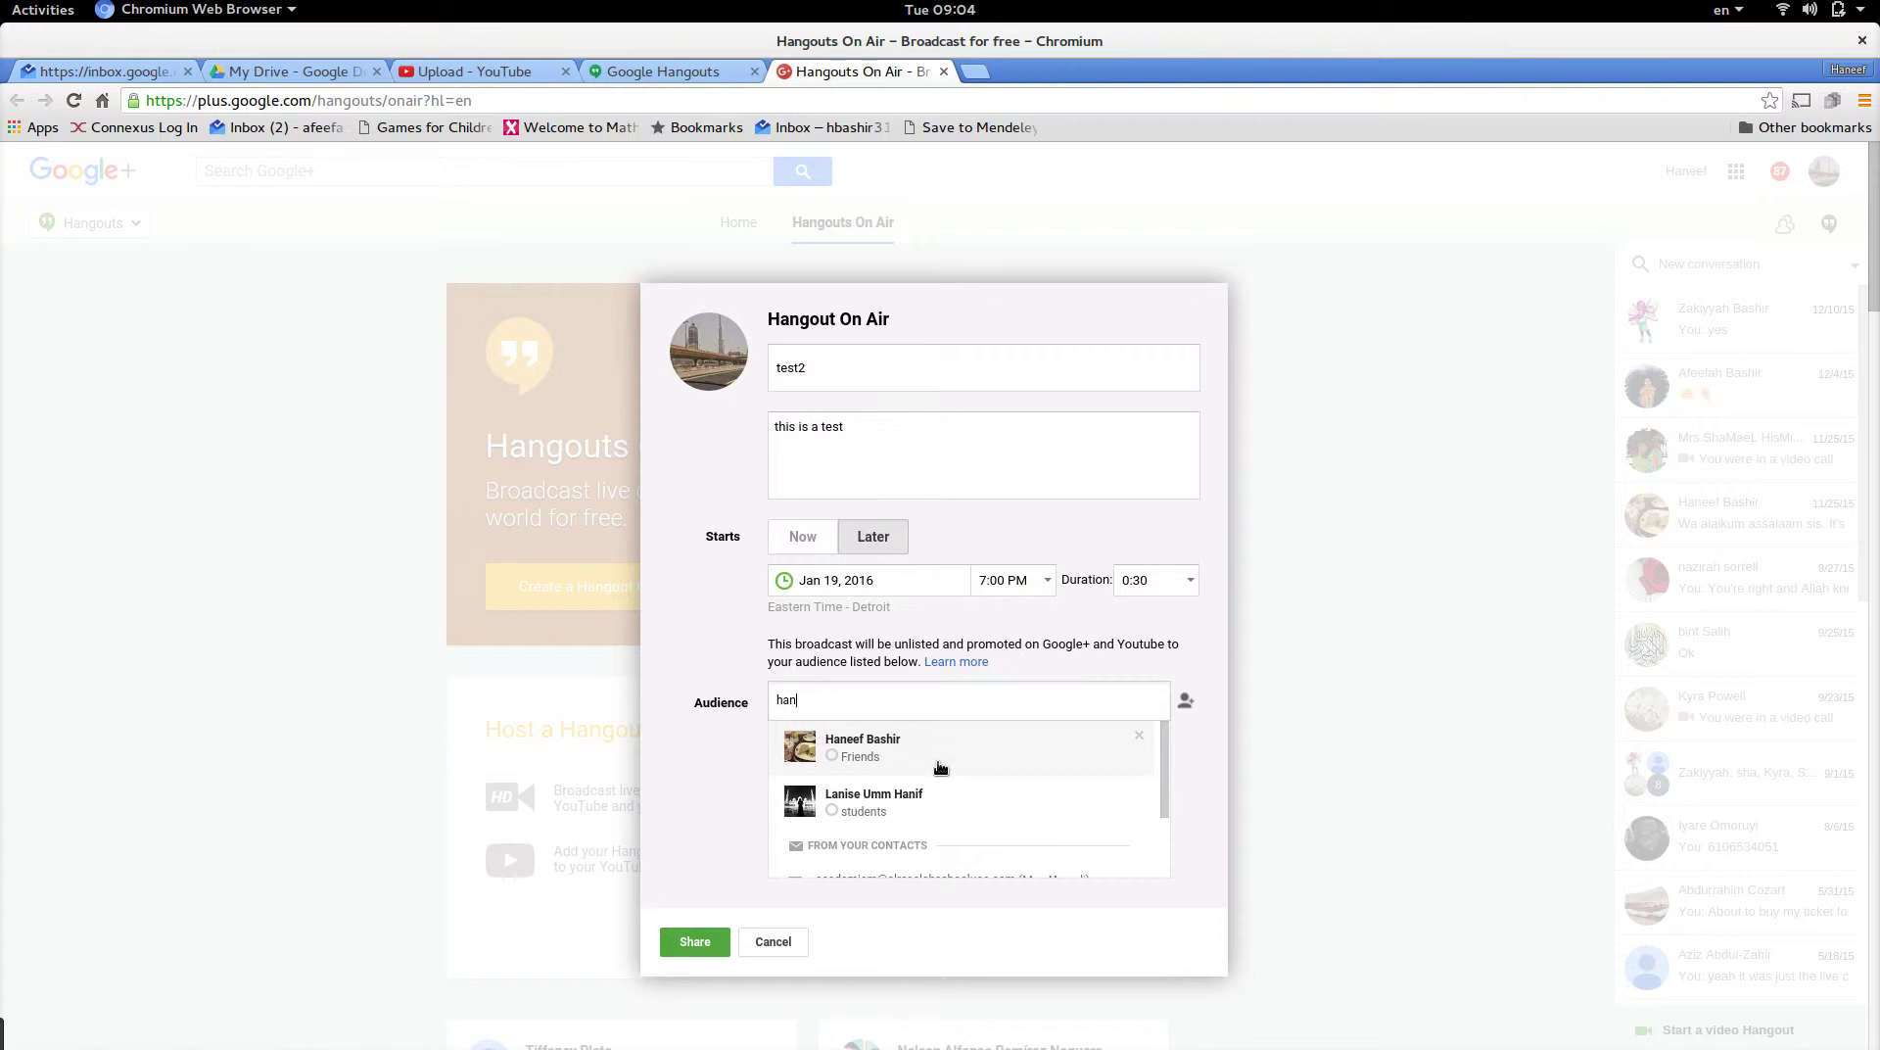
pyautogui.click(941, 766)
pyautogui.click(743, 756)
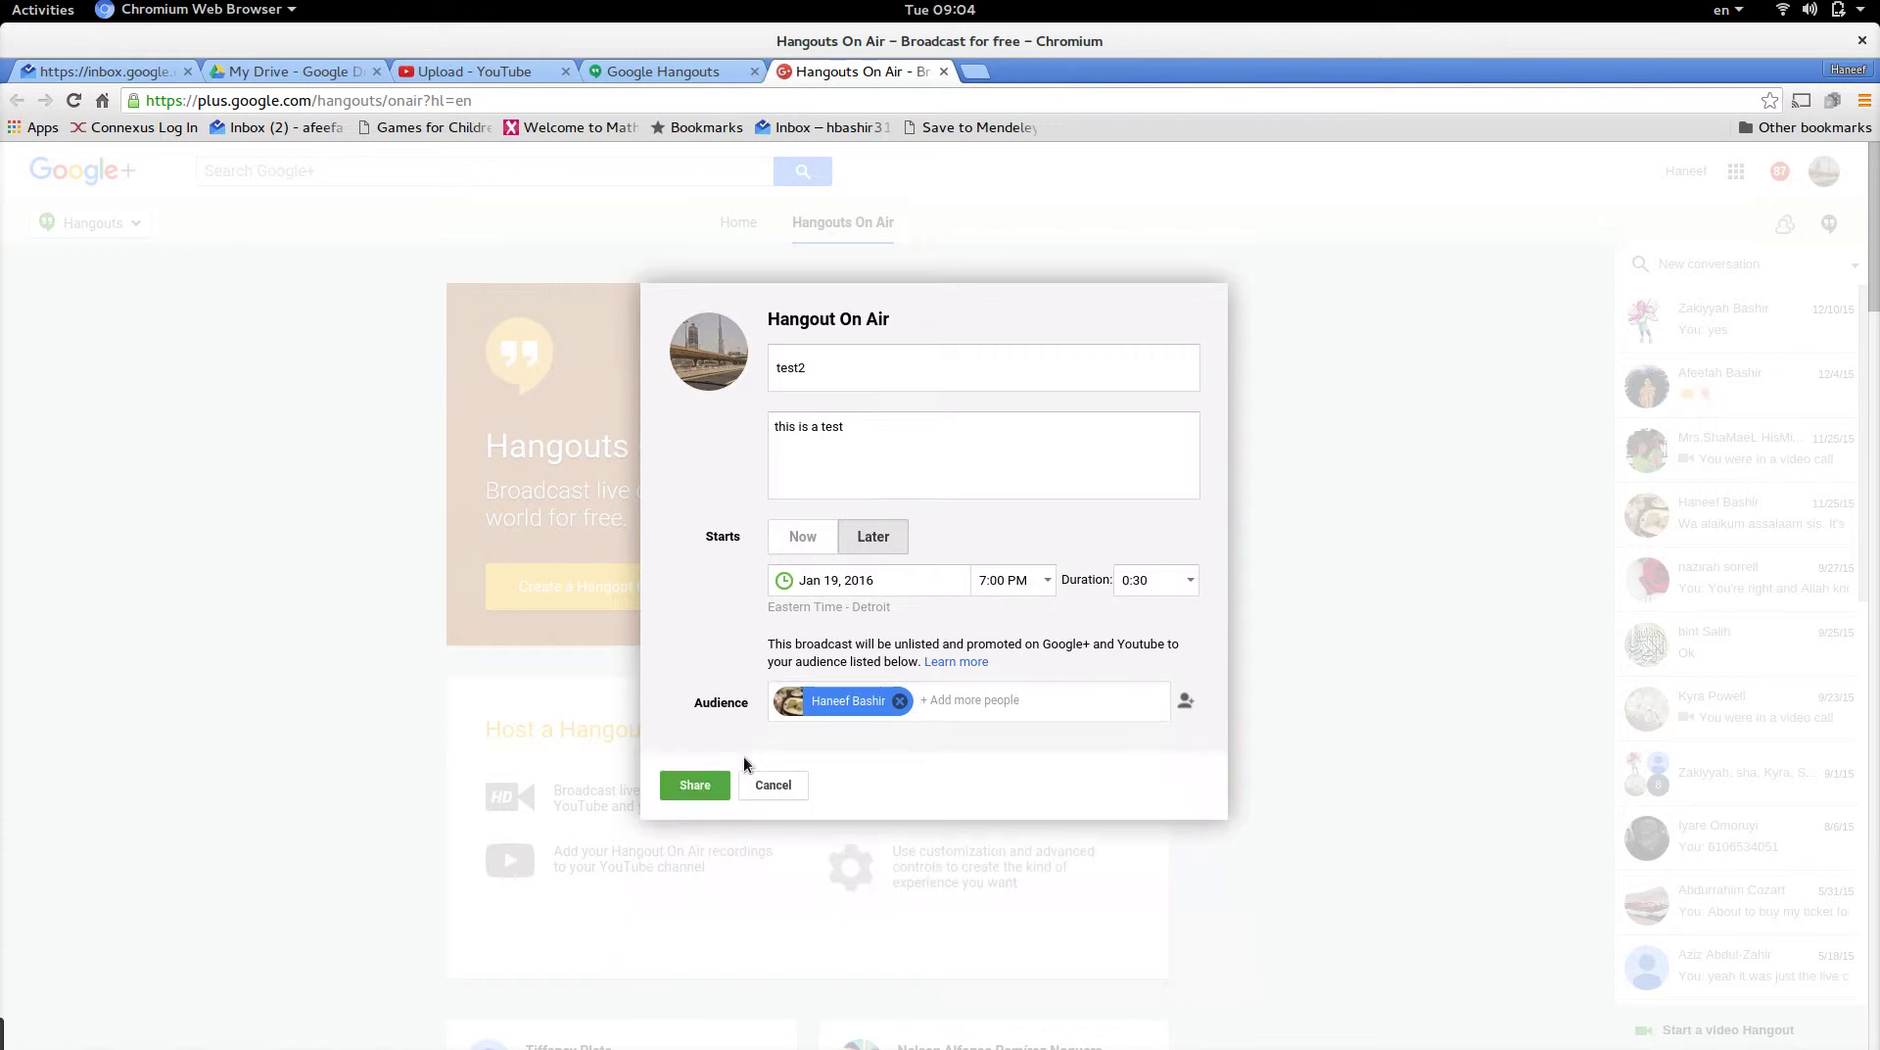
# Set test2 to start Now, share it, and launch its Hangout On Air.
pyautogui.click(813, 545)
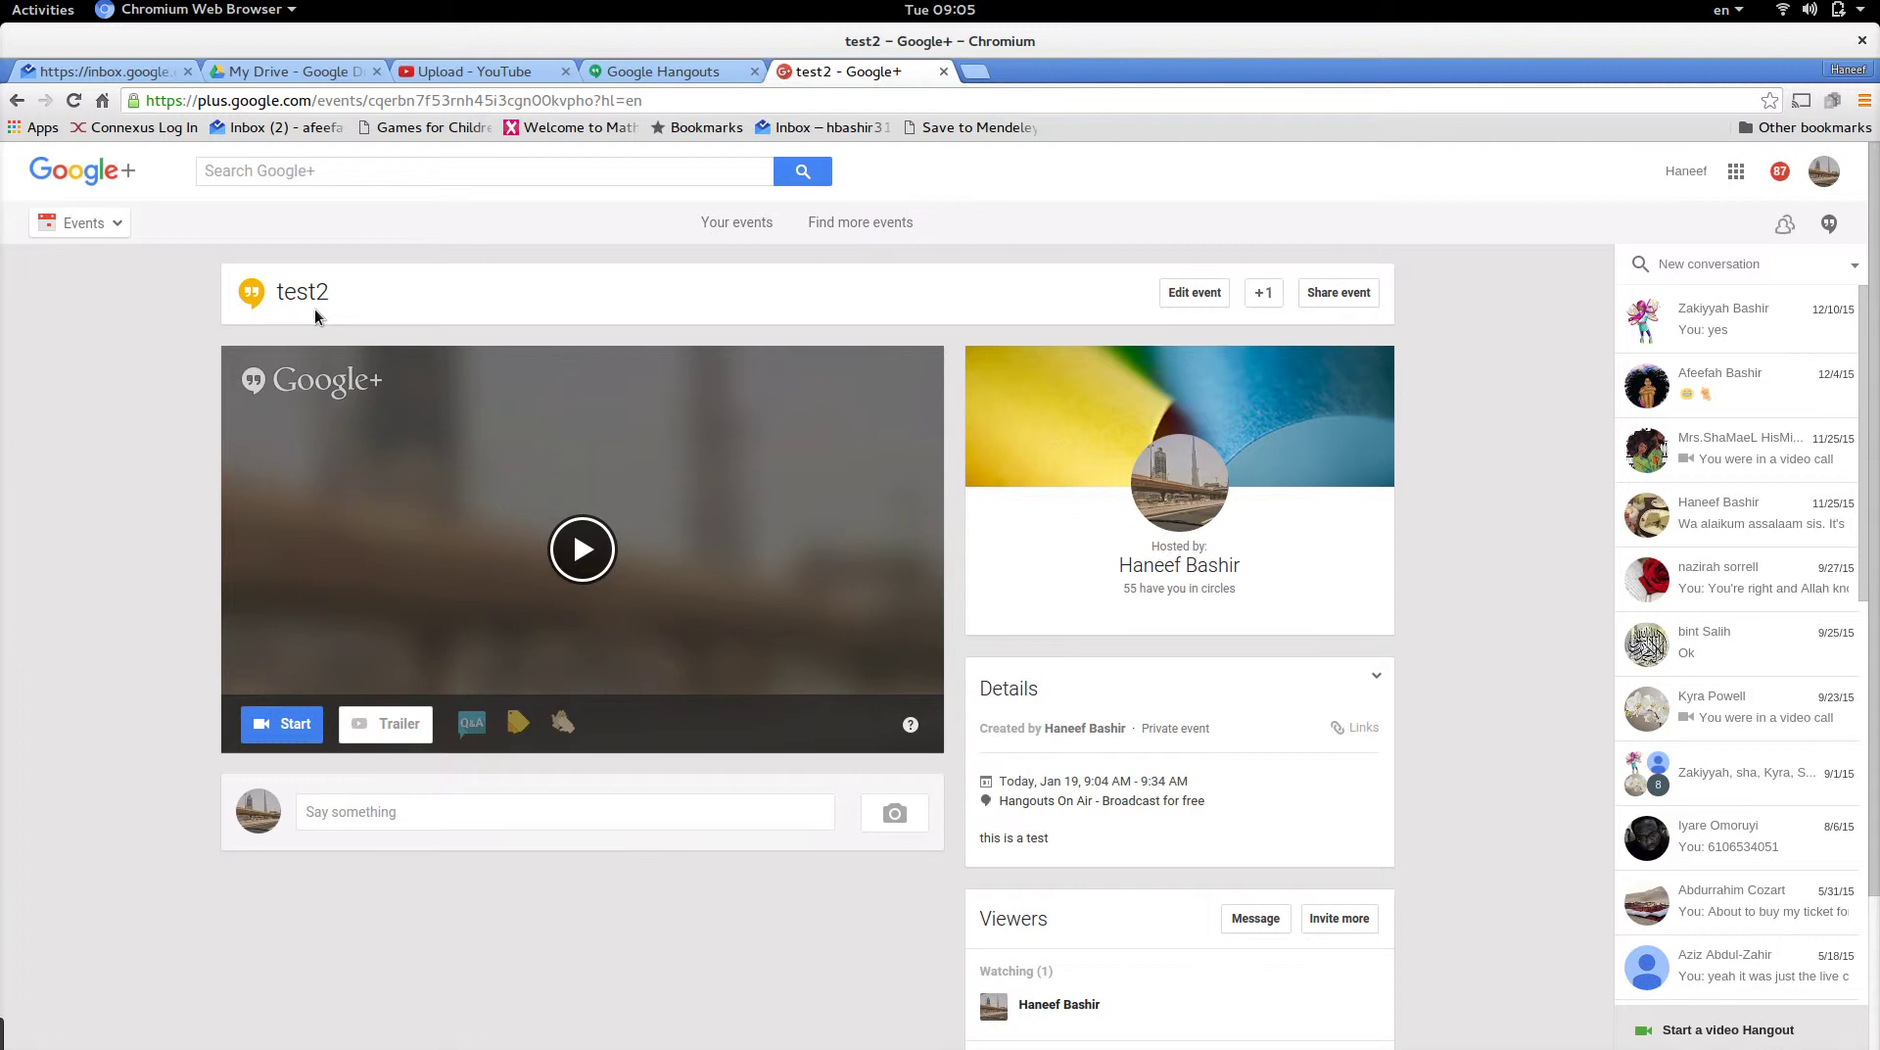
pyautogui.click(287, 730)
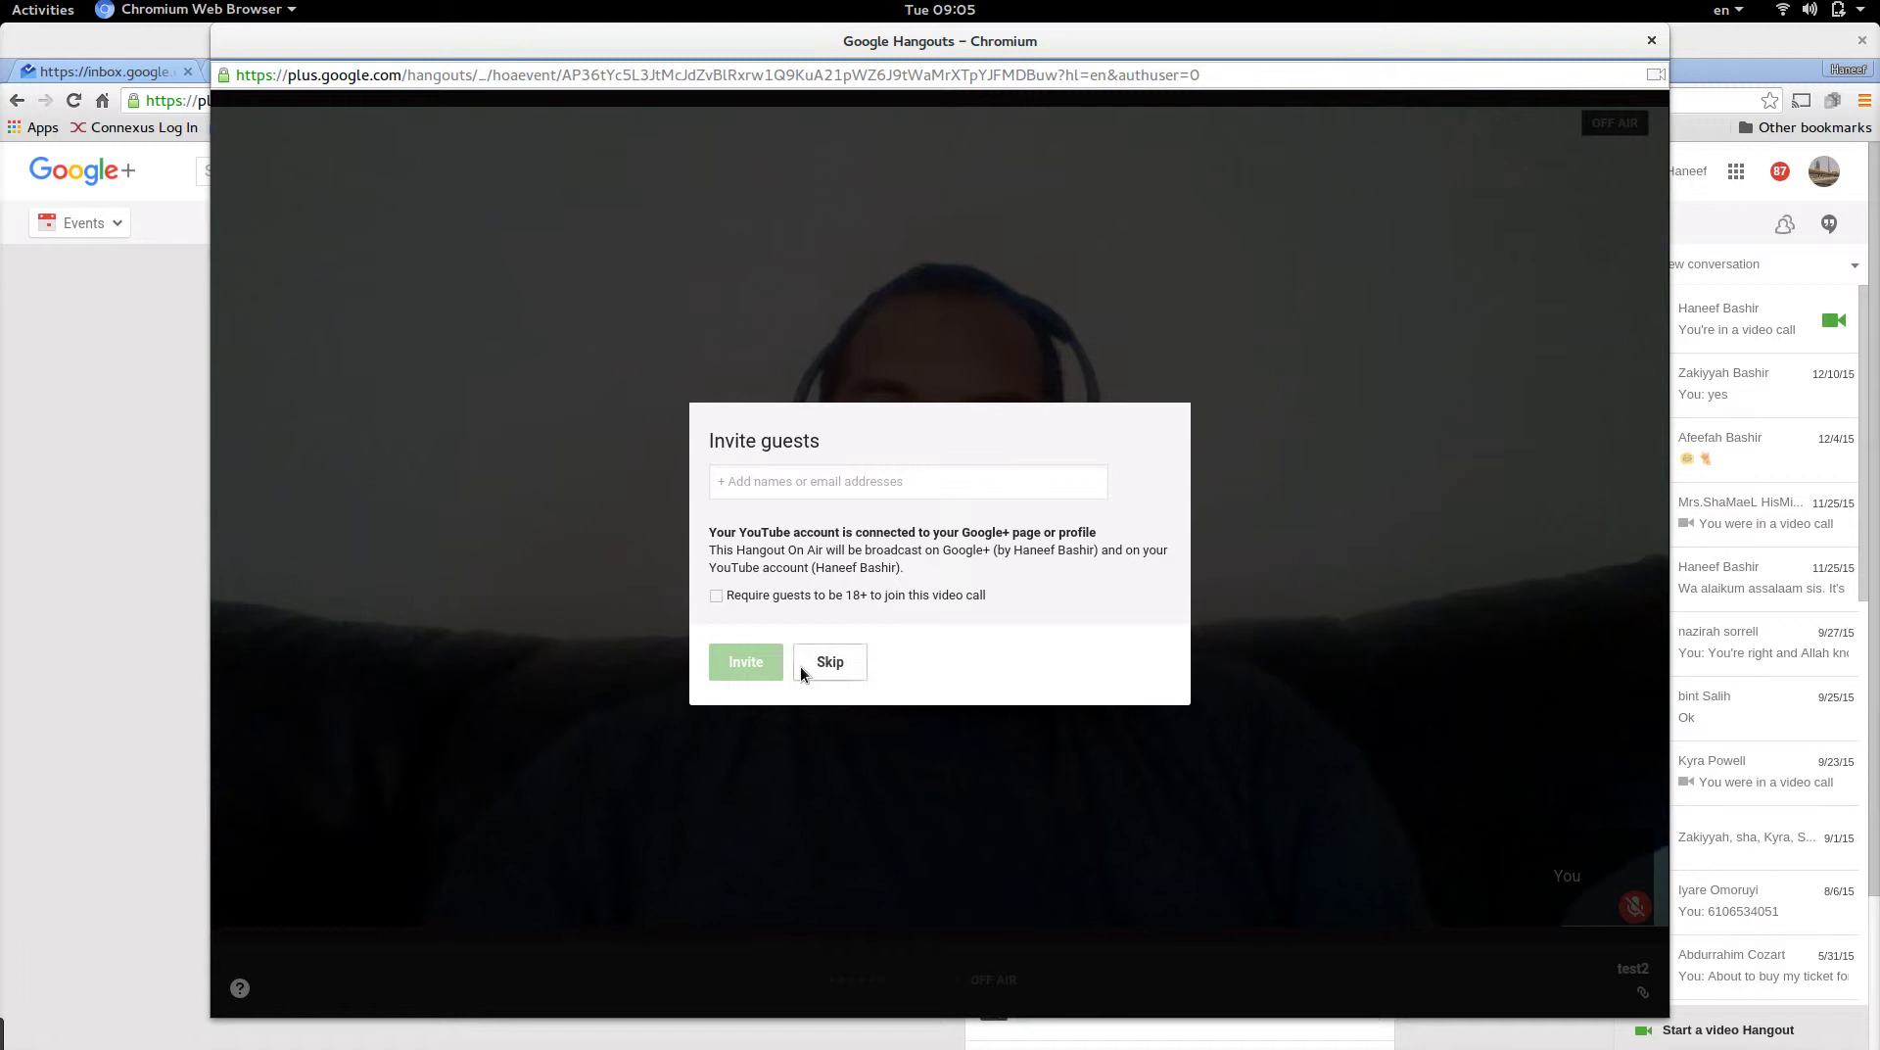
# Invite the suggested contact as a guest to the test2 Hangout On Air.
pyautogui.click(760, 482)
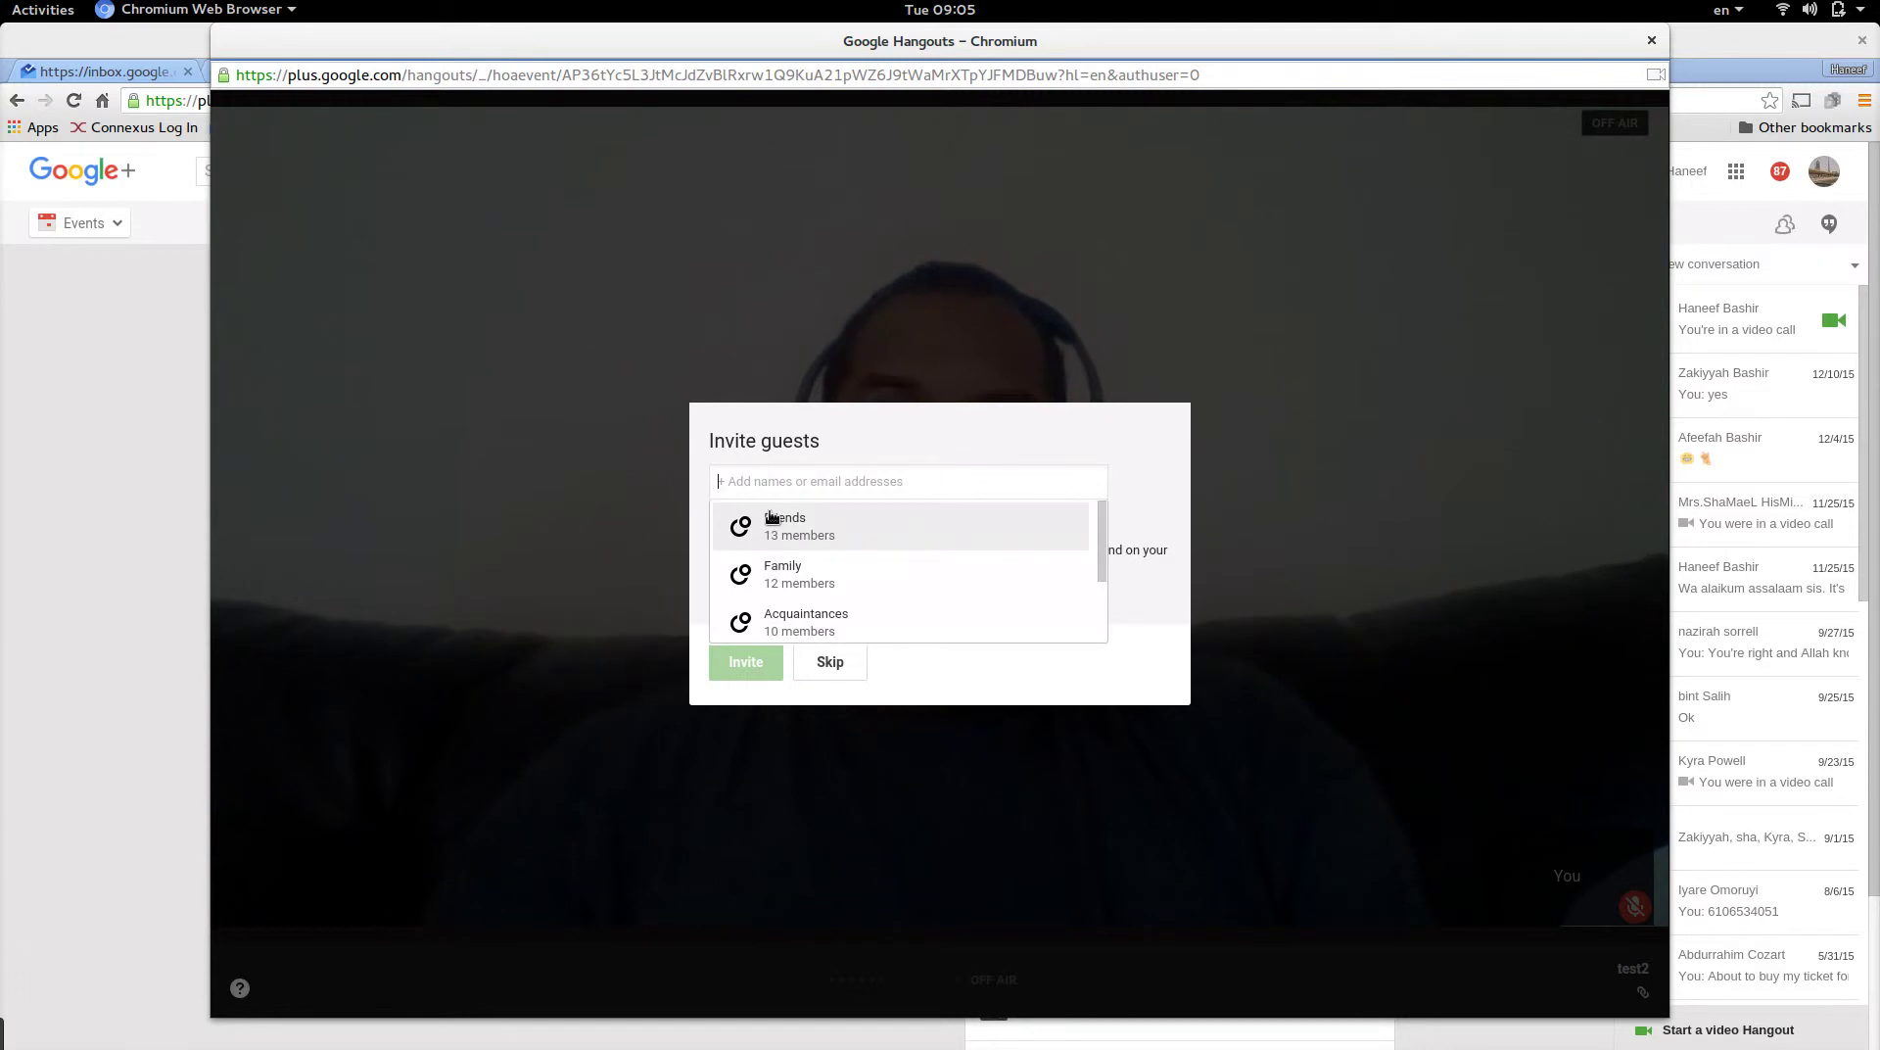
pyautogui.write('hane')
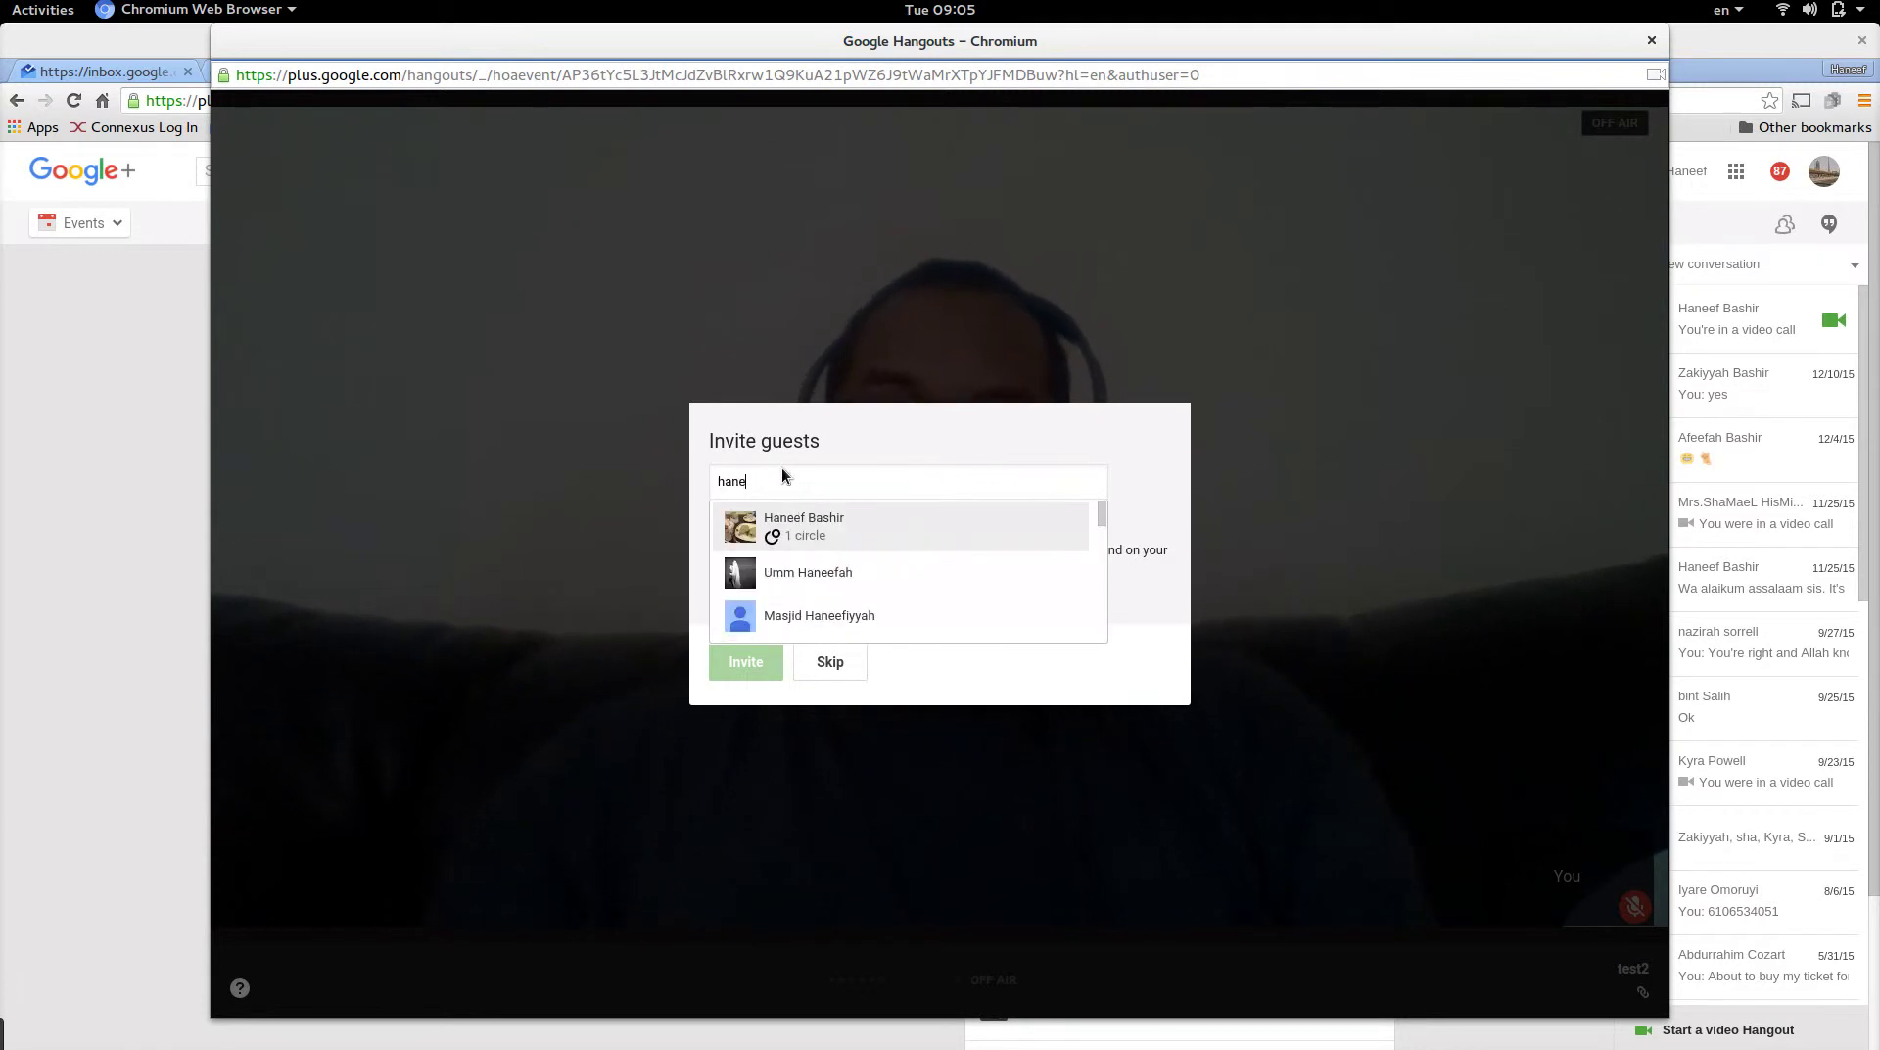
pyautogui.click(840, 529)
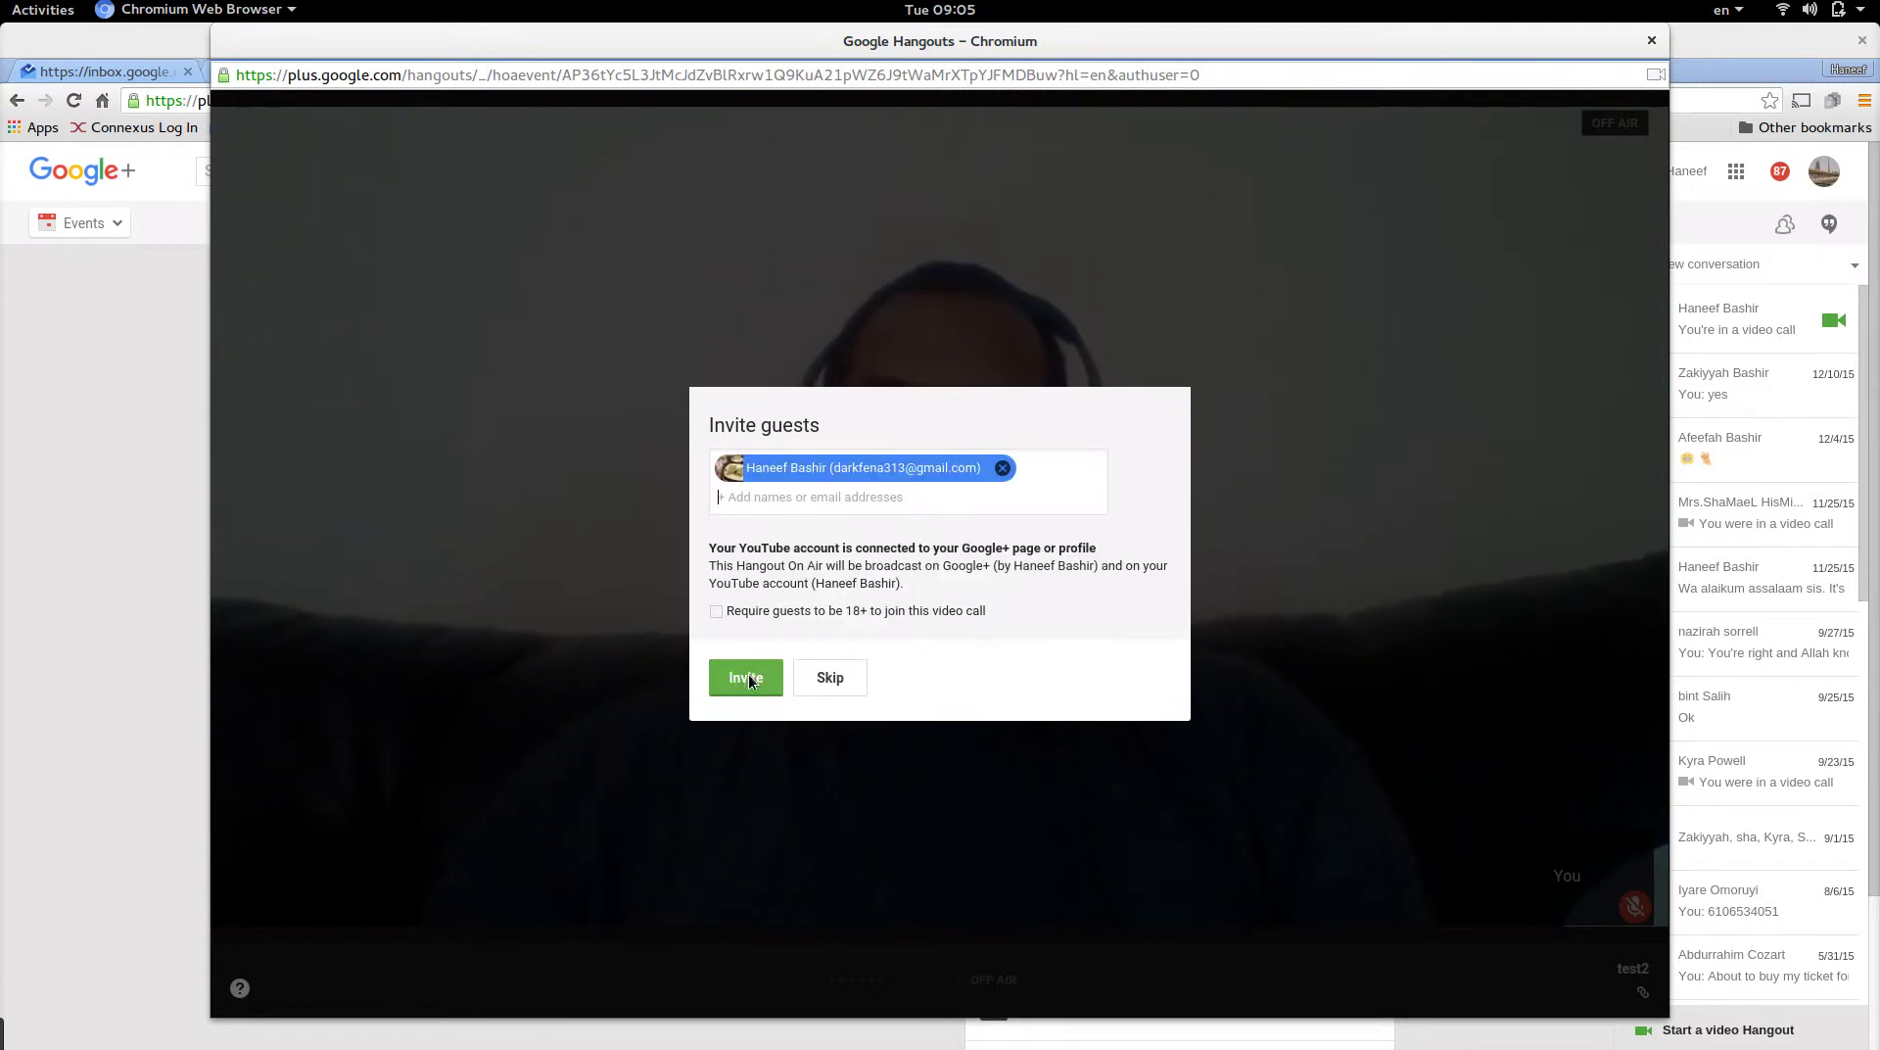
pyautogui.click(833, 679)
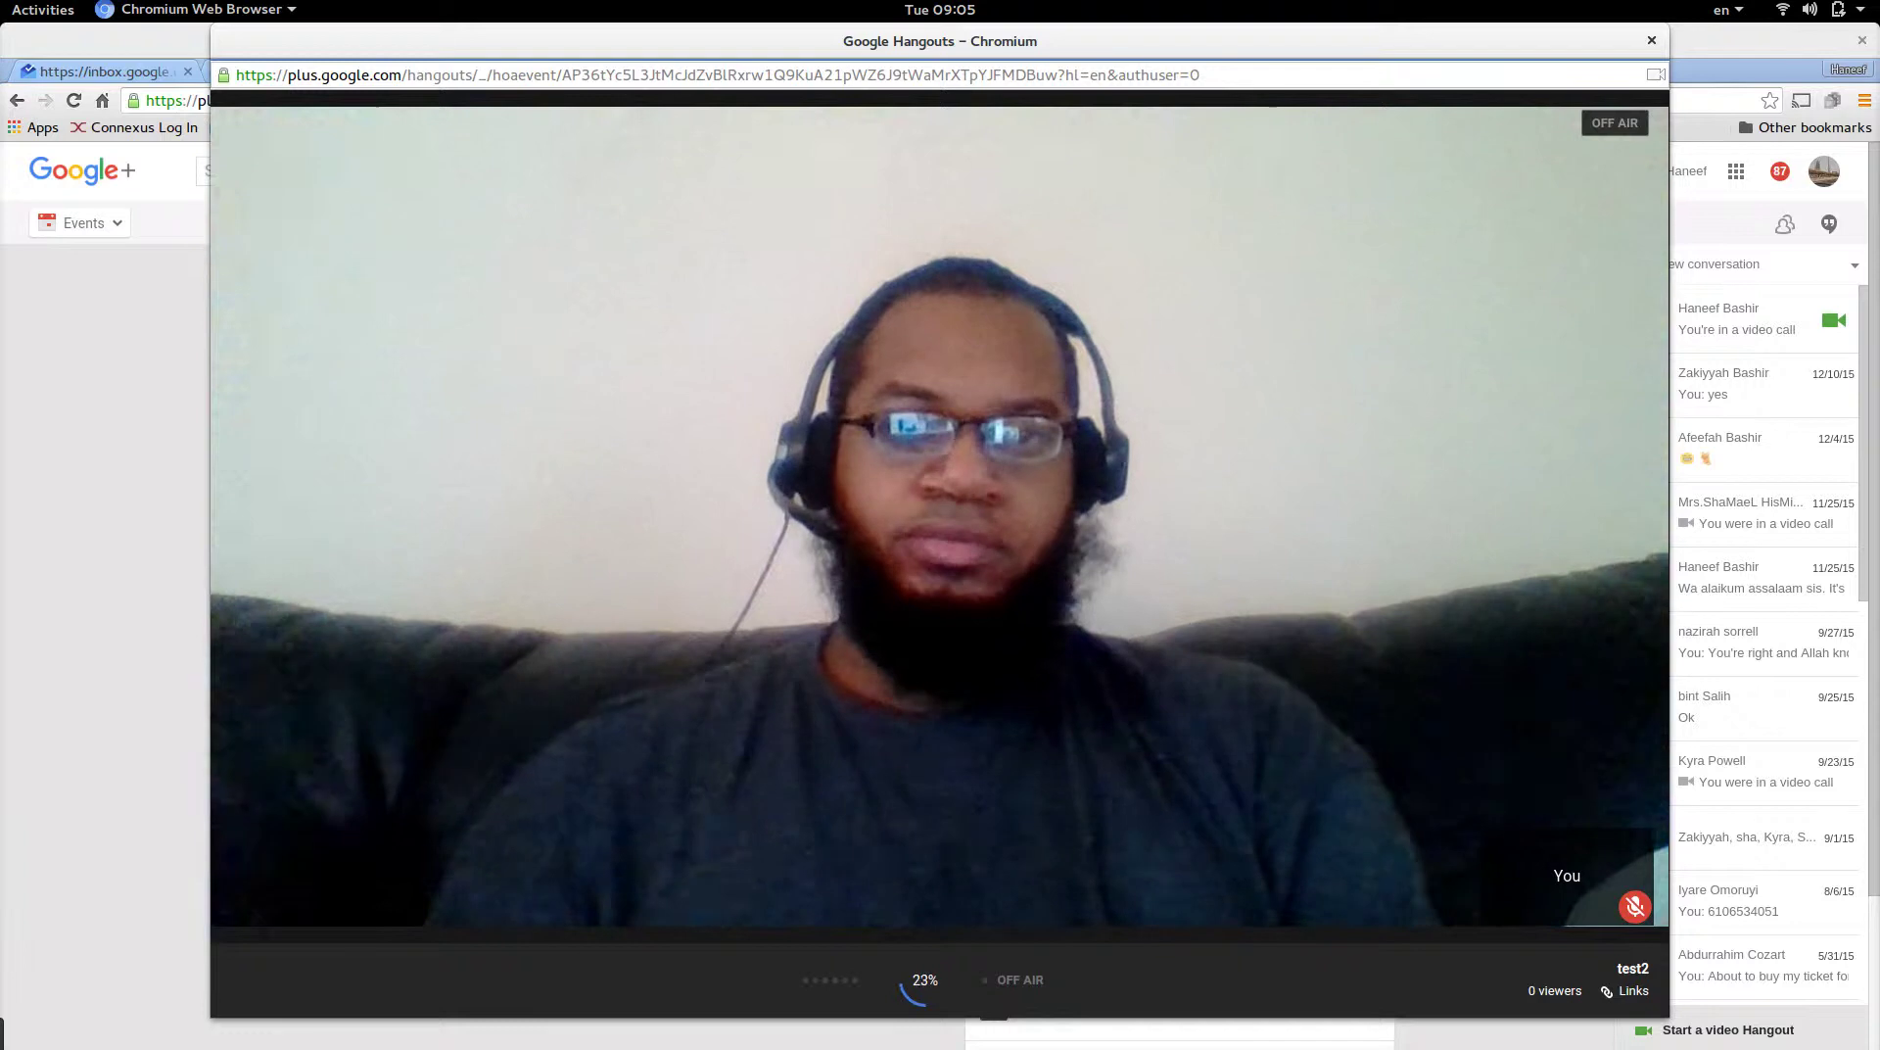
pyautogui.moveTo(1061, 560)
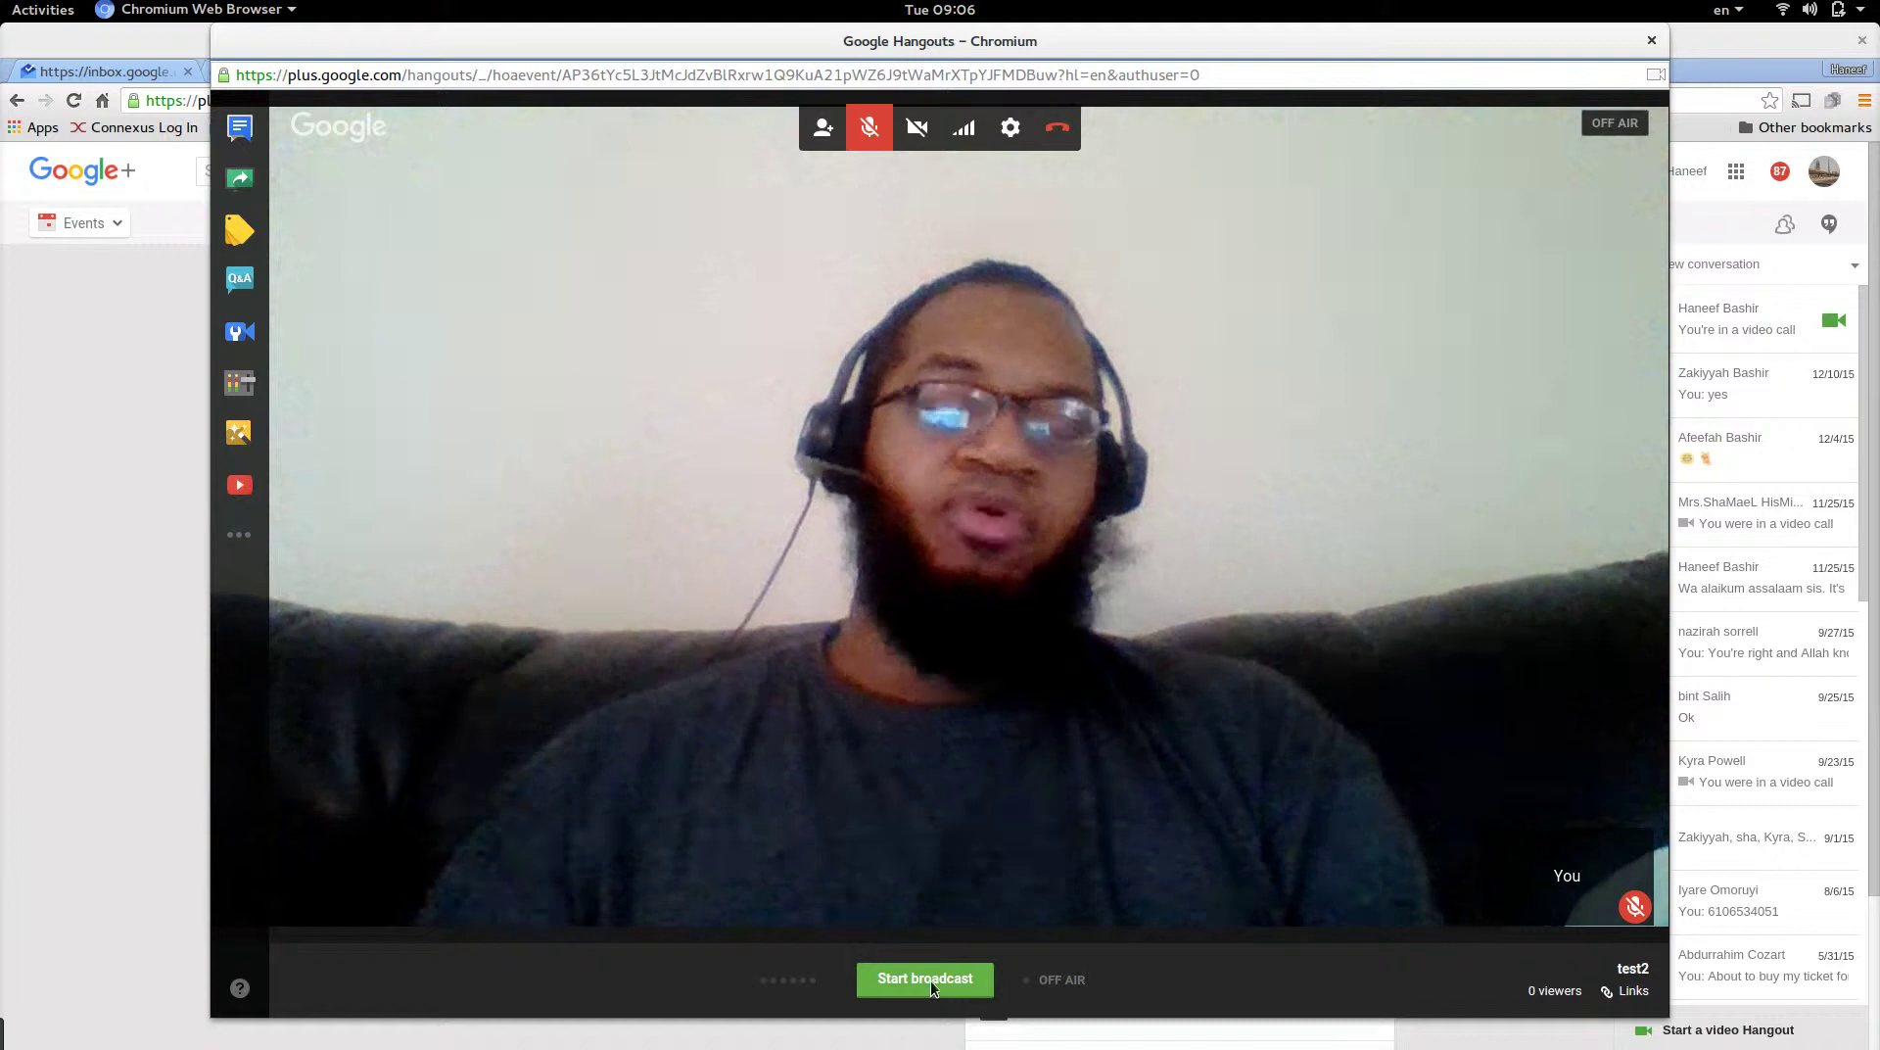
# Take the test2 broadcast live, confirming Go Live!, then show the Activities overview.
pyautogui.click(930, 981)
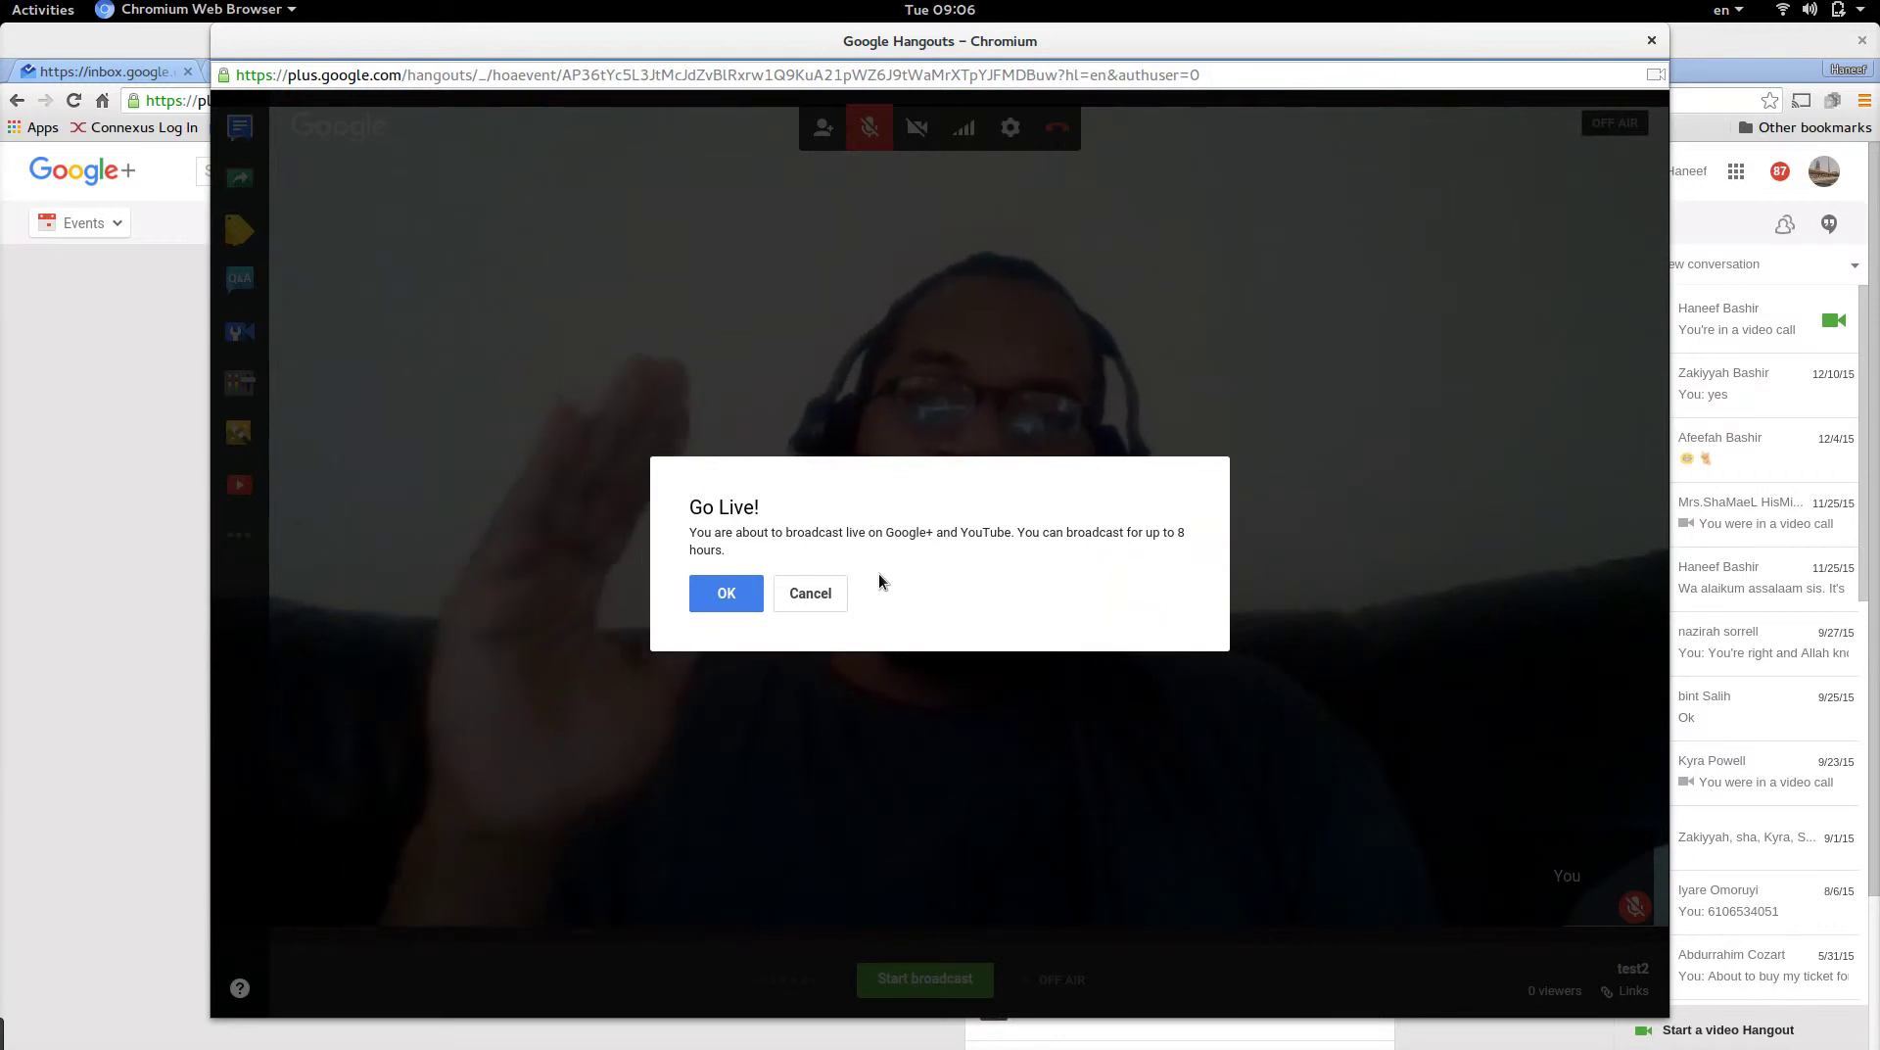
pyautogui.click(742, 593)
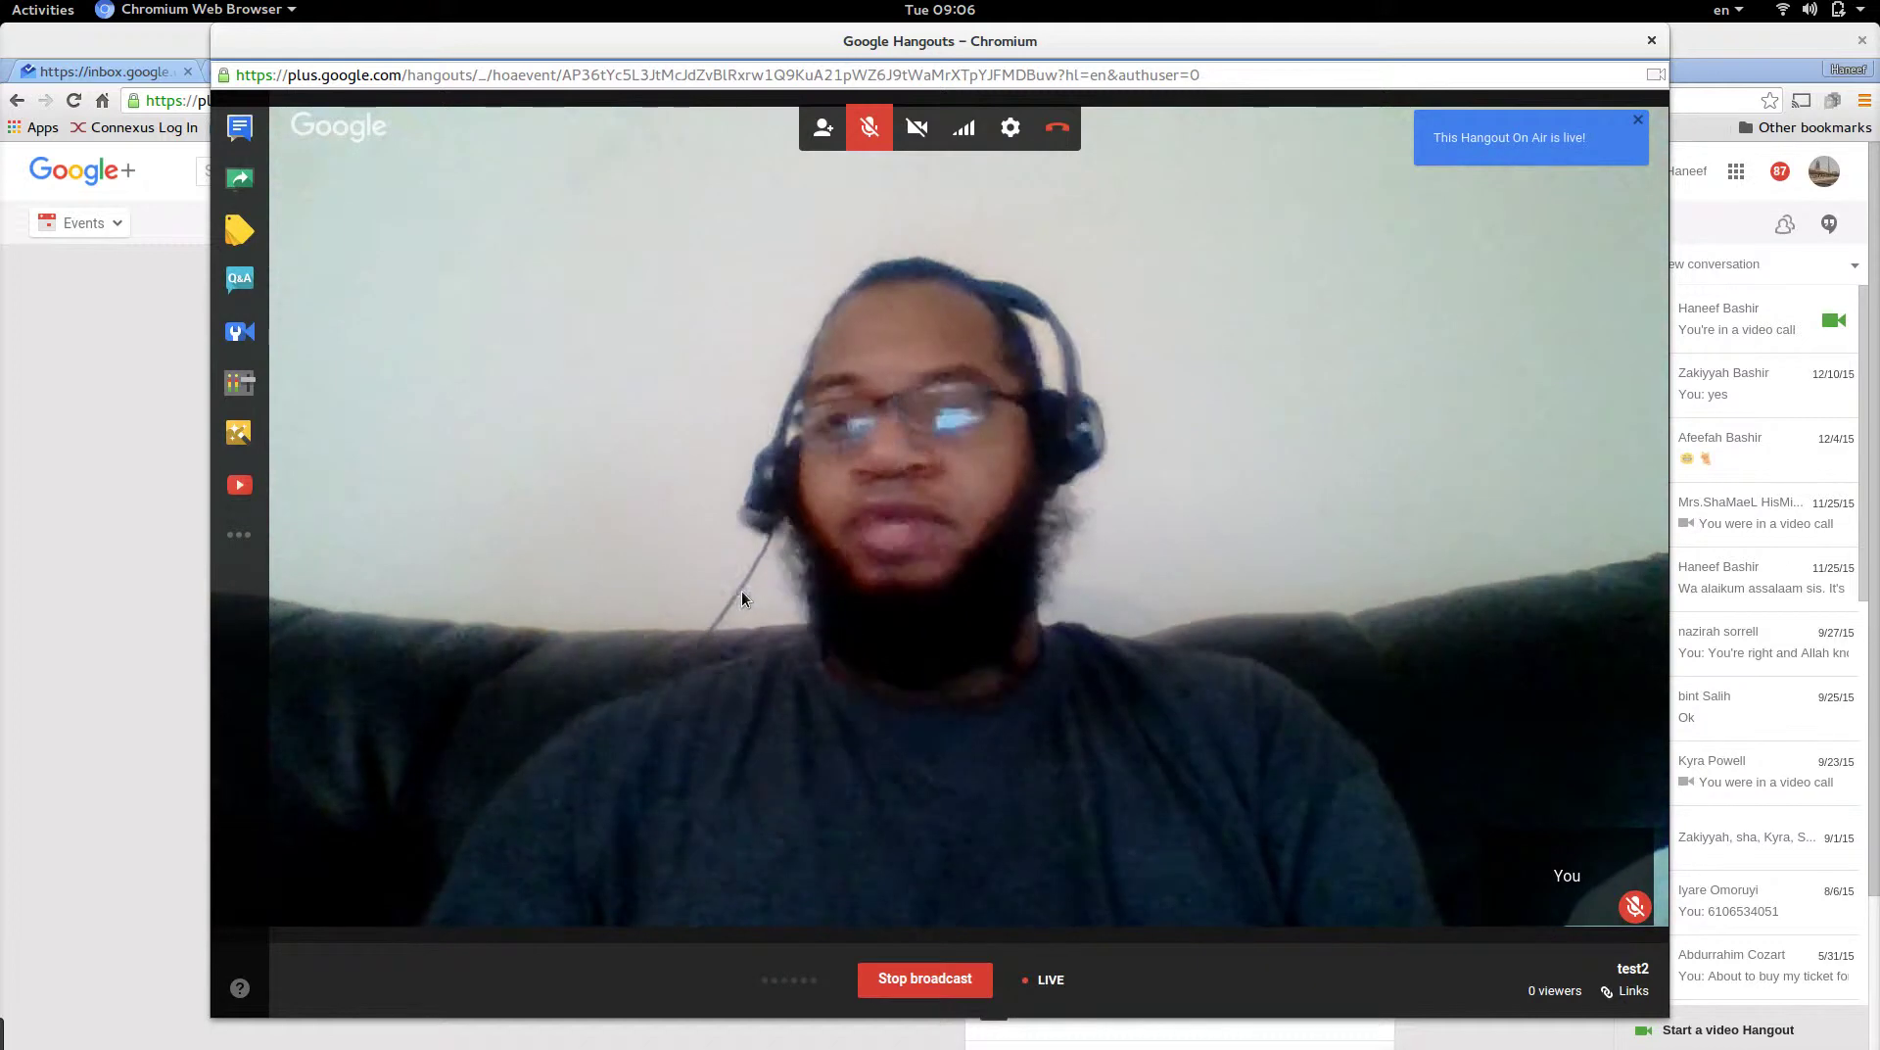
pyautogui.press('super')
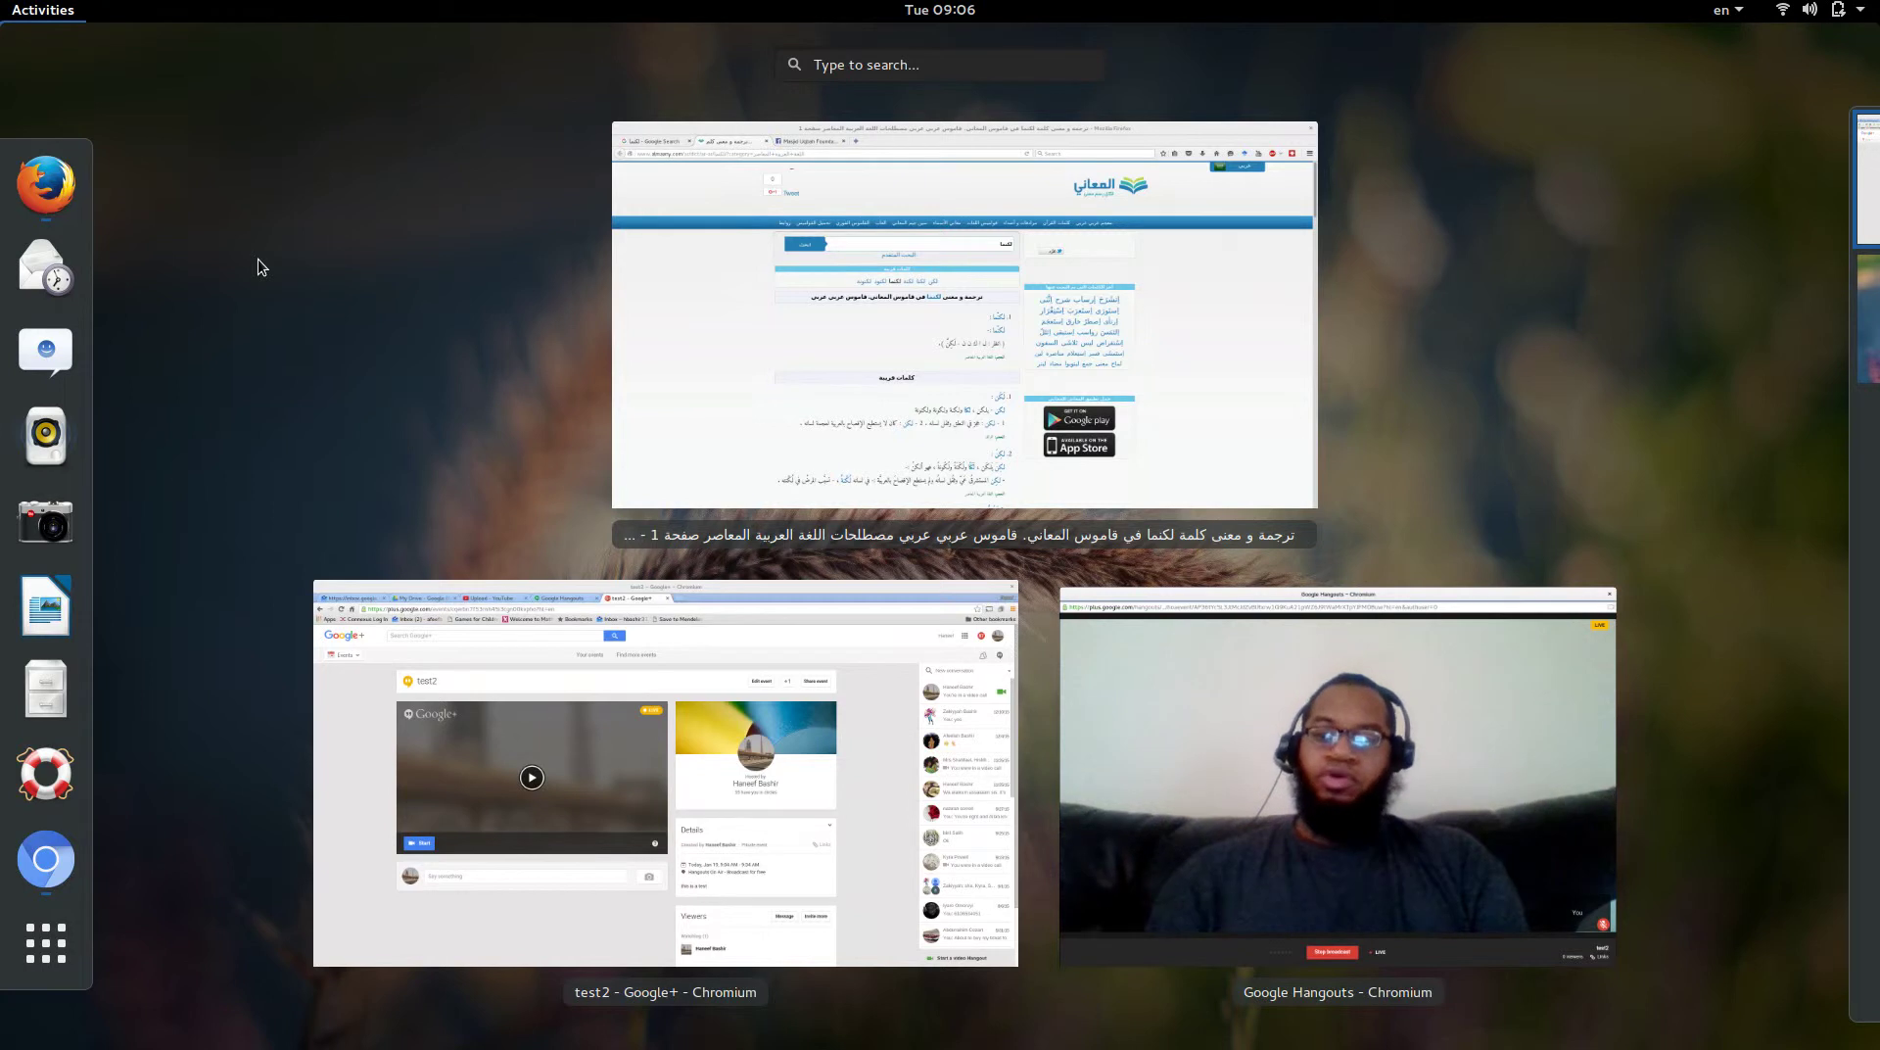
# Search Activities and open the Arabic document المختصركفاية الغلام in Documents.
pyautogui.write('notes')
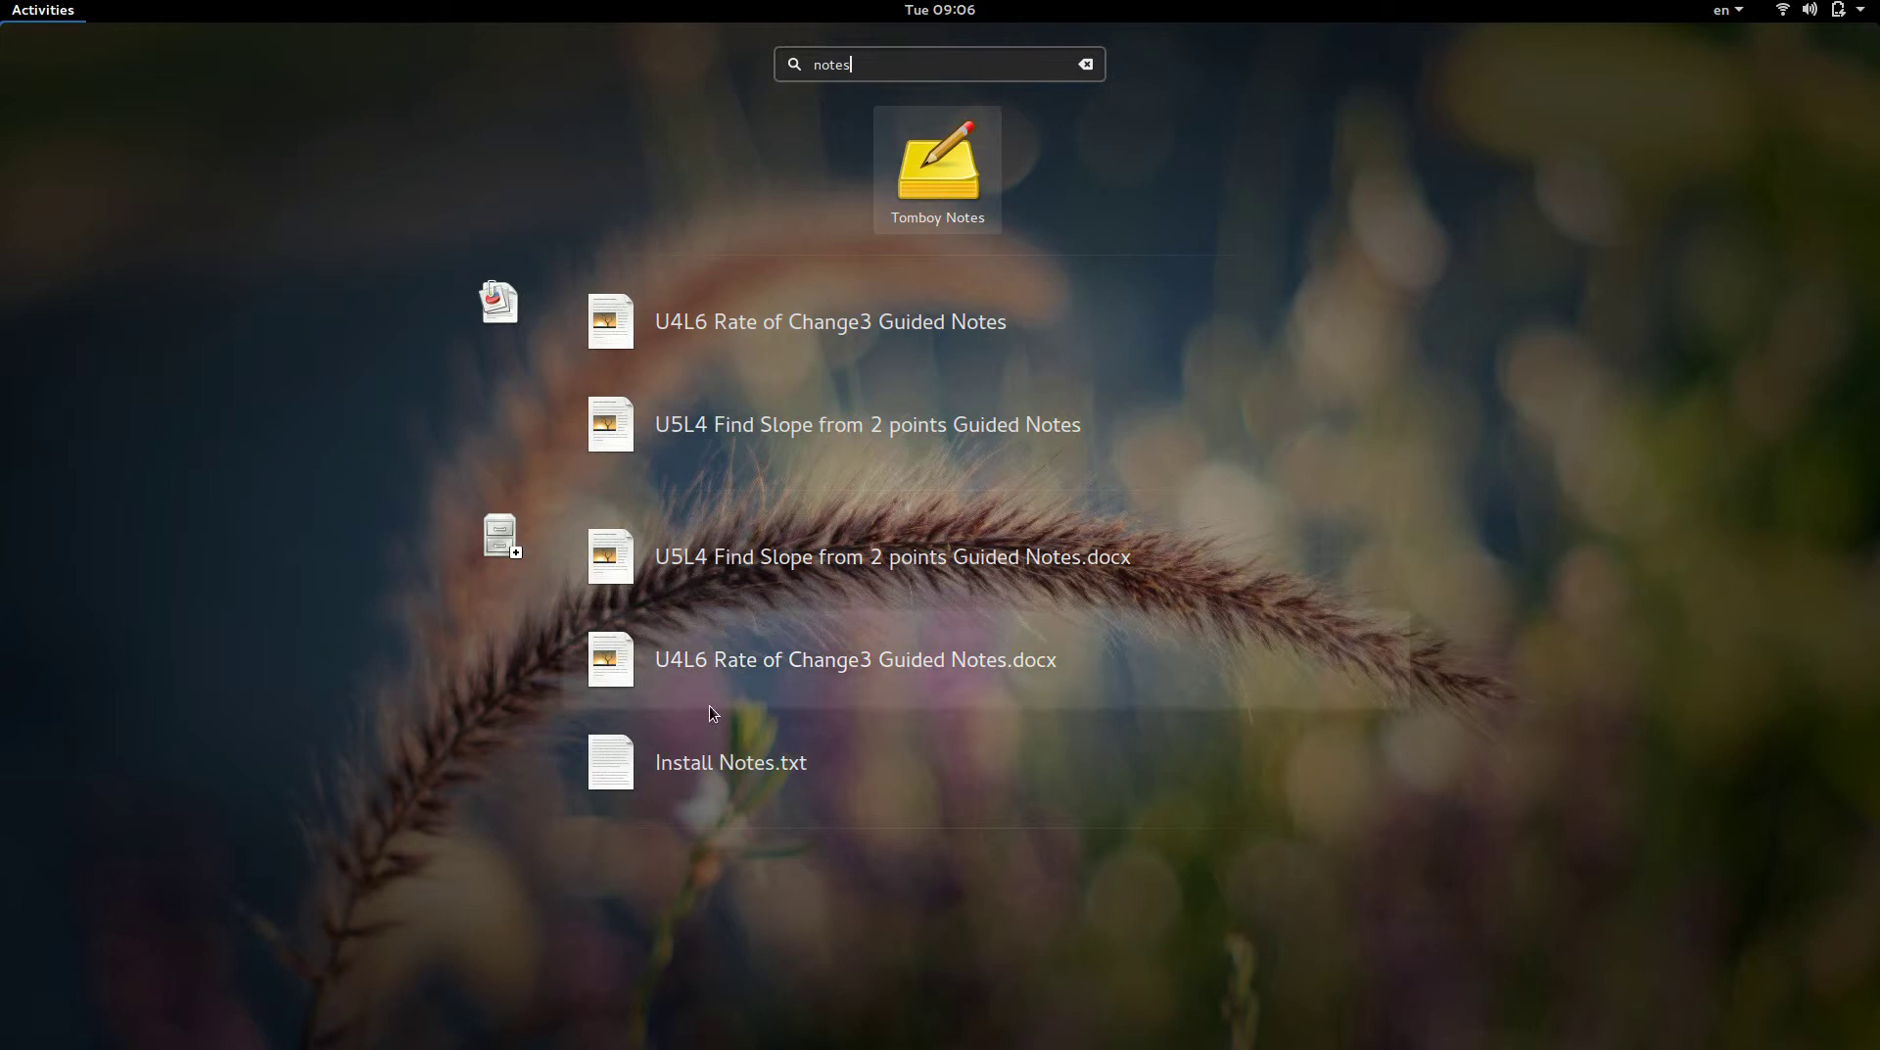
pyautogui.press('BackSpace')
pyautogui.press('BackSpace')
pyautogui.press('BackSpace')
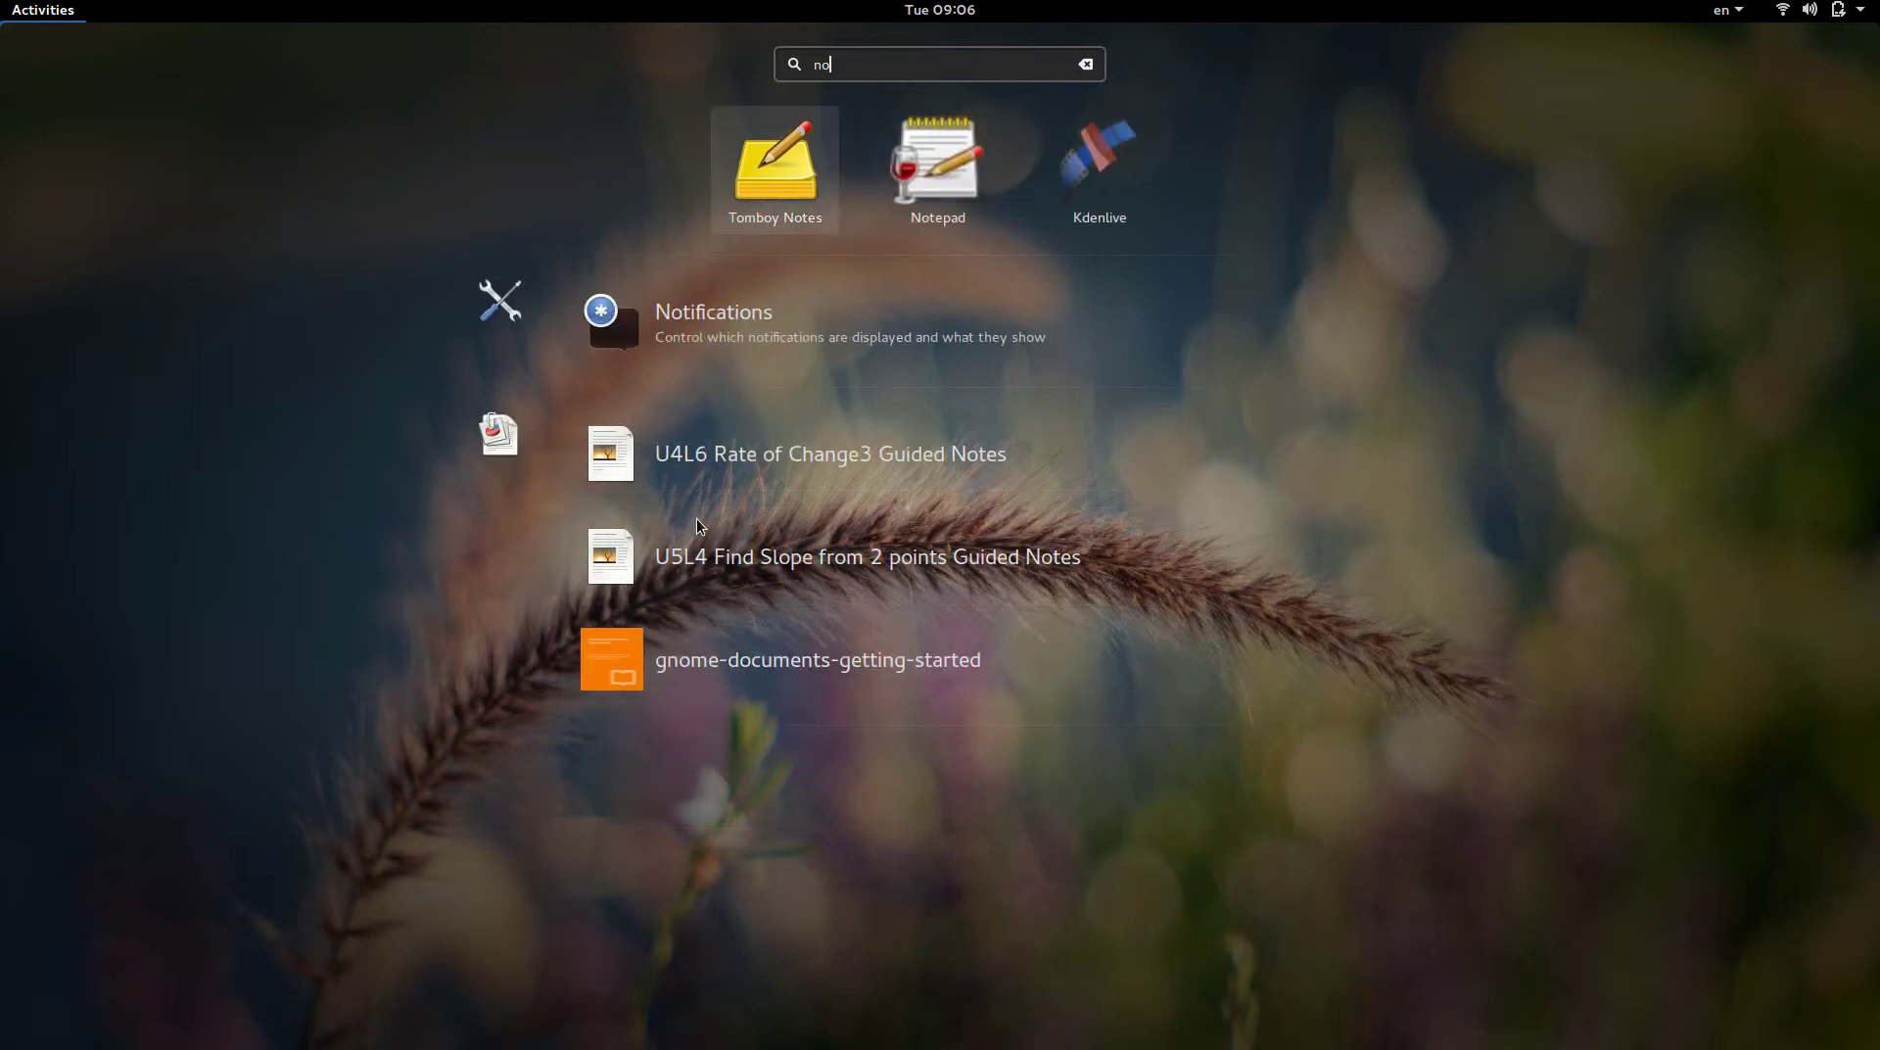
pyautogui.press('BackSpace')
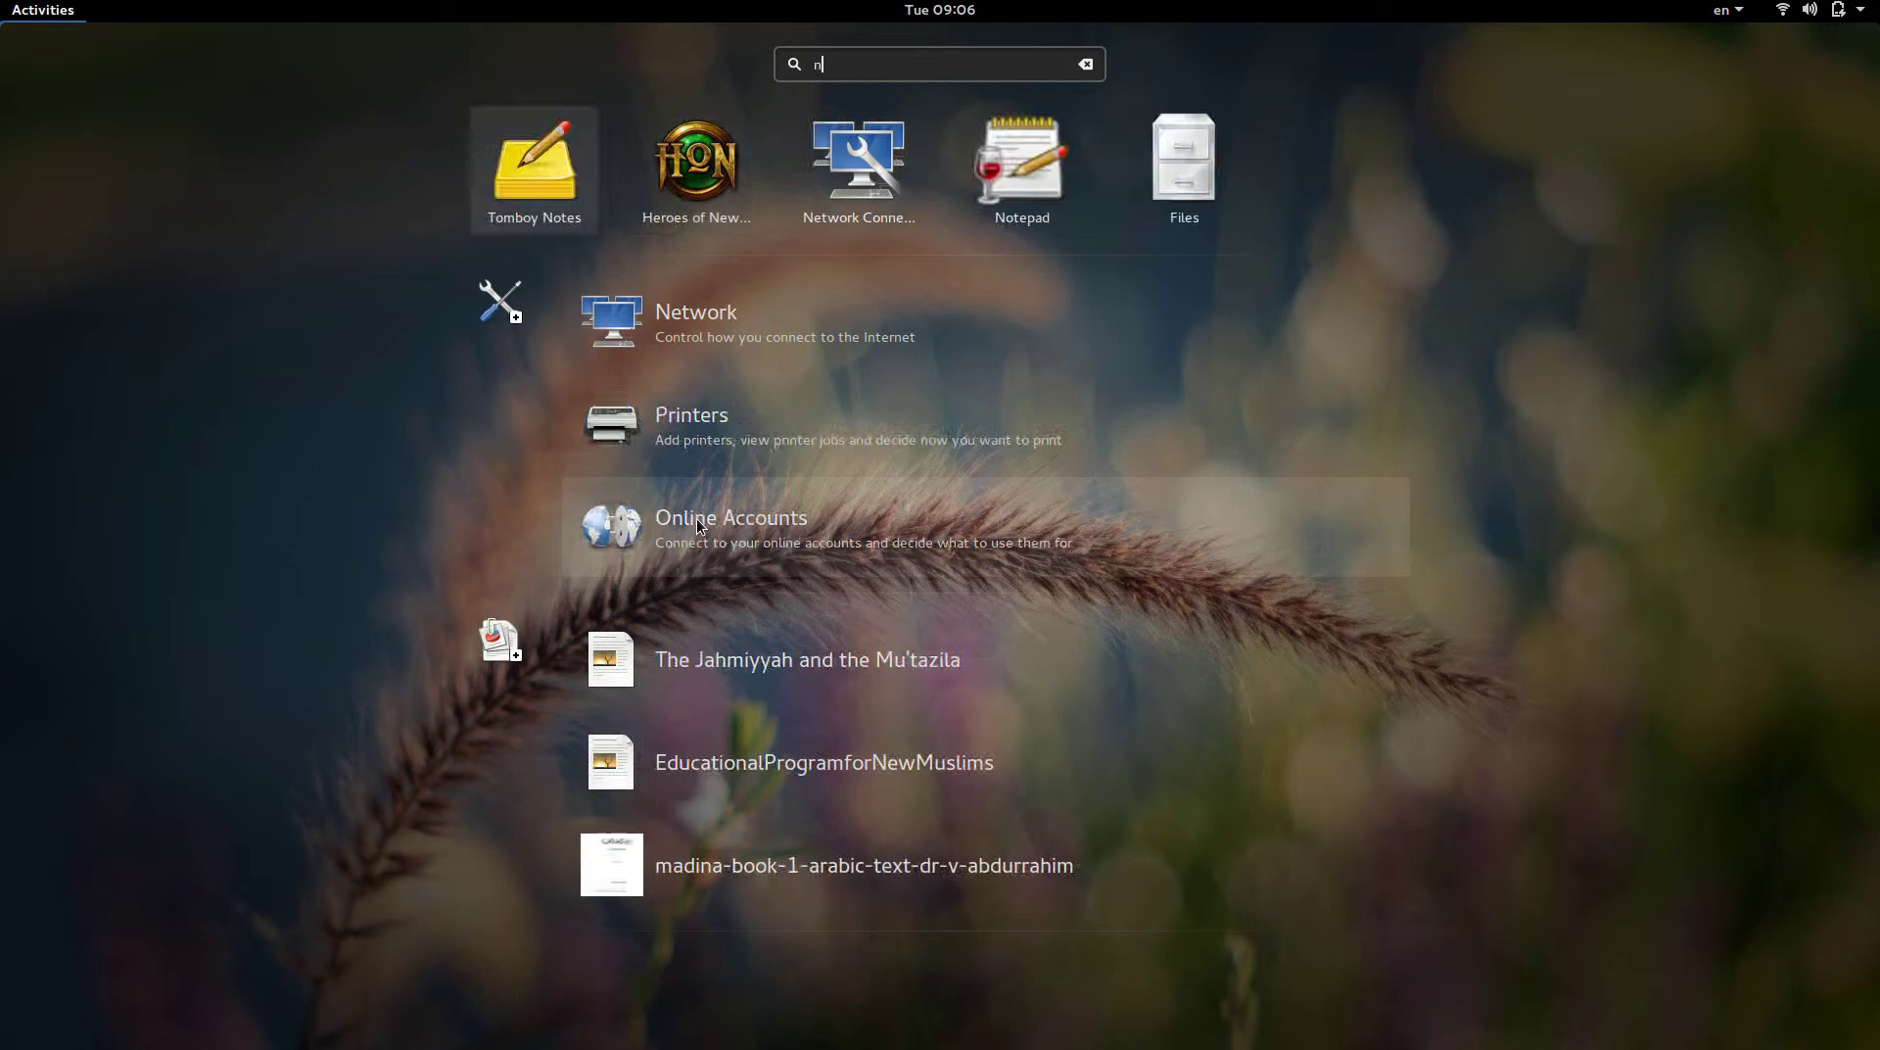
pyautogui.write('e')
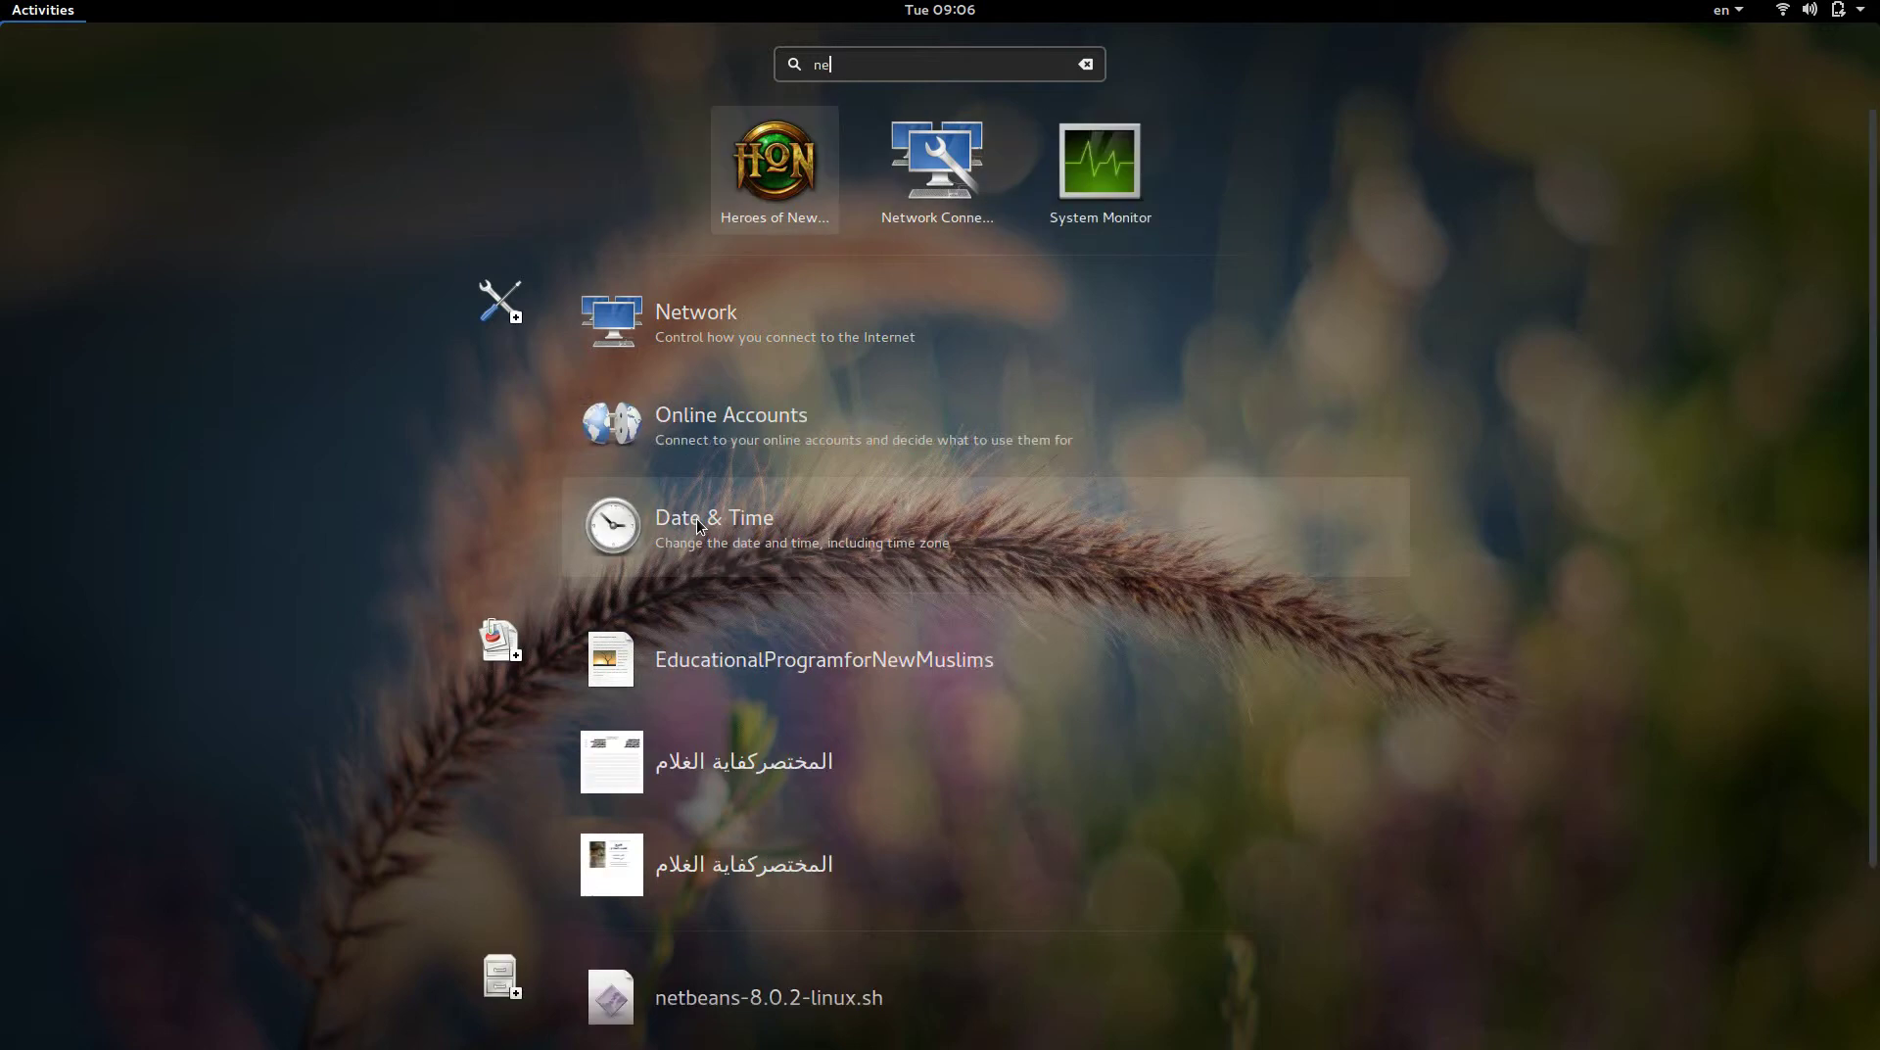
pyautogui.click(796, 785)
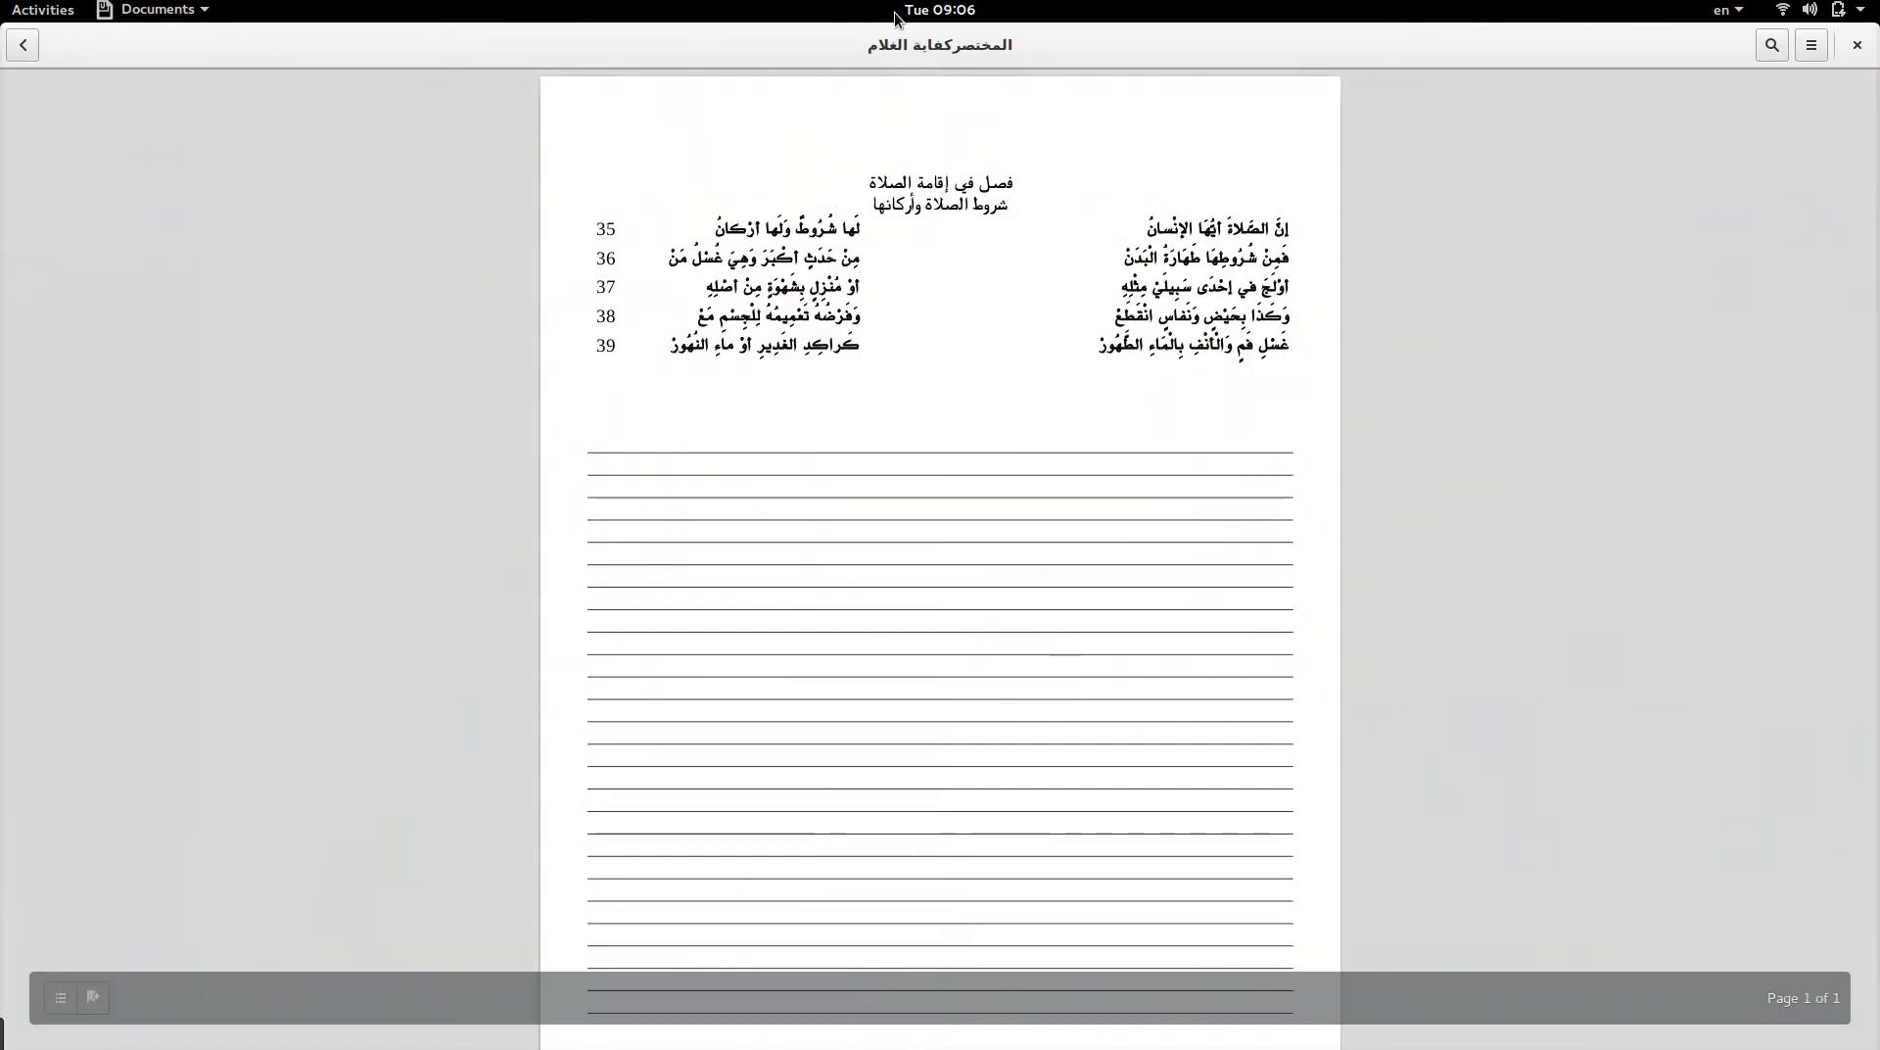
# Shrink the document viewer to a smaller window and bring Hangouts back in front.
pyautogui.click(897, 17)
pyautogui.click(1426, 217)
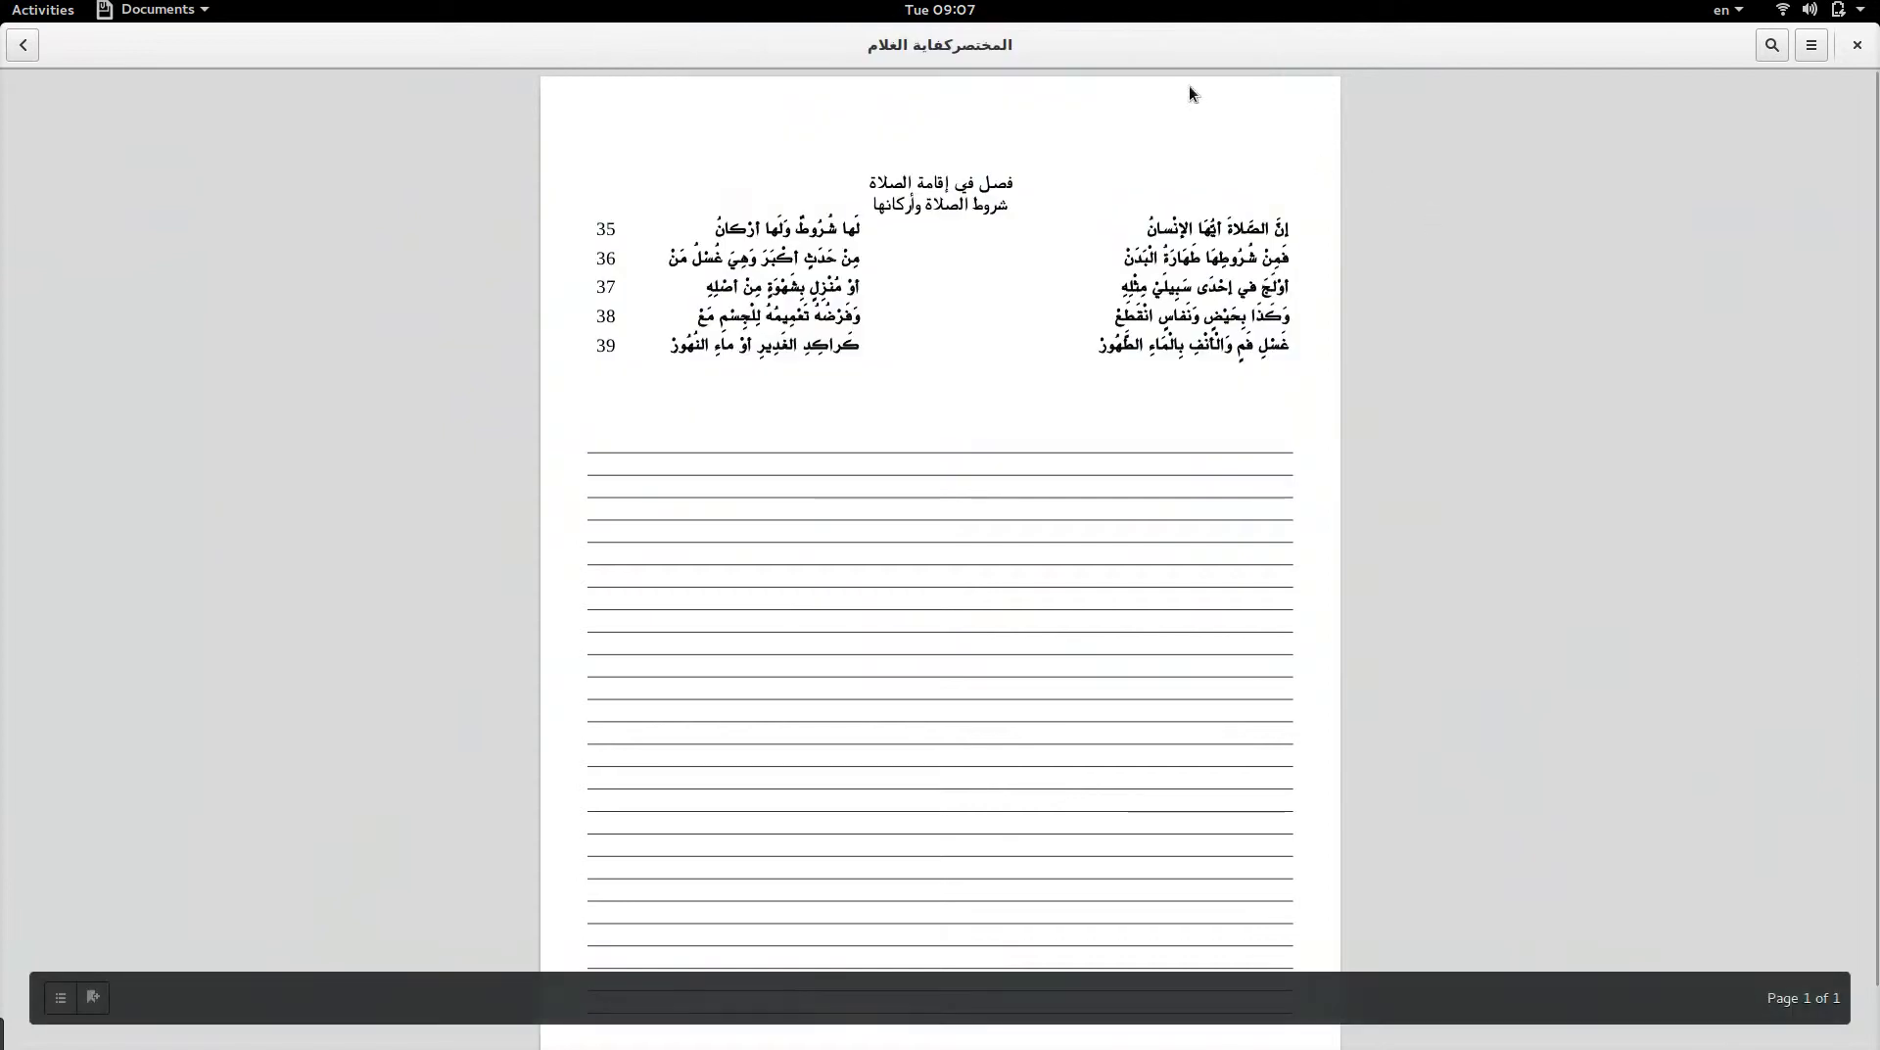
pyautogui.moveTo(1171, 55); pyautogui.dragTo(450, 274)
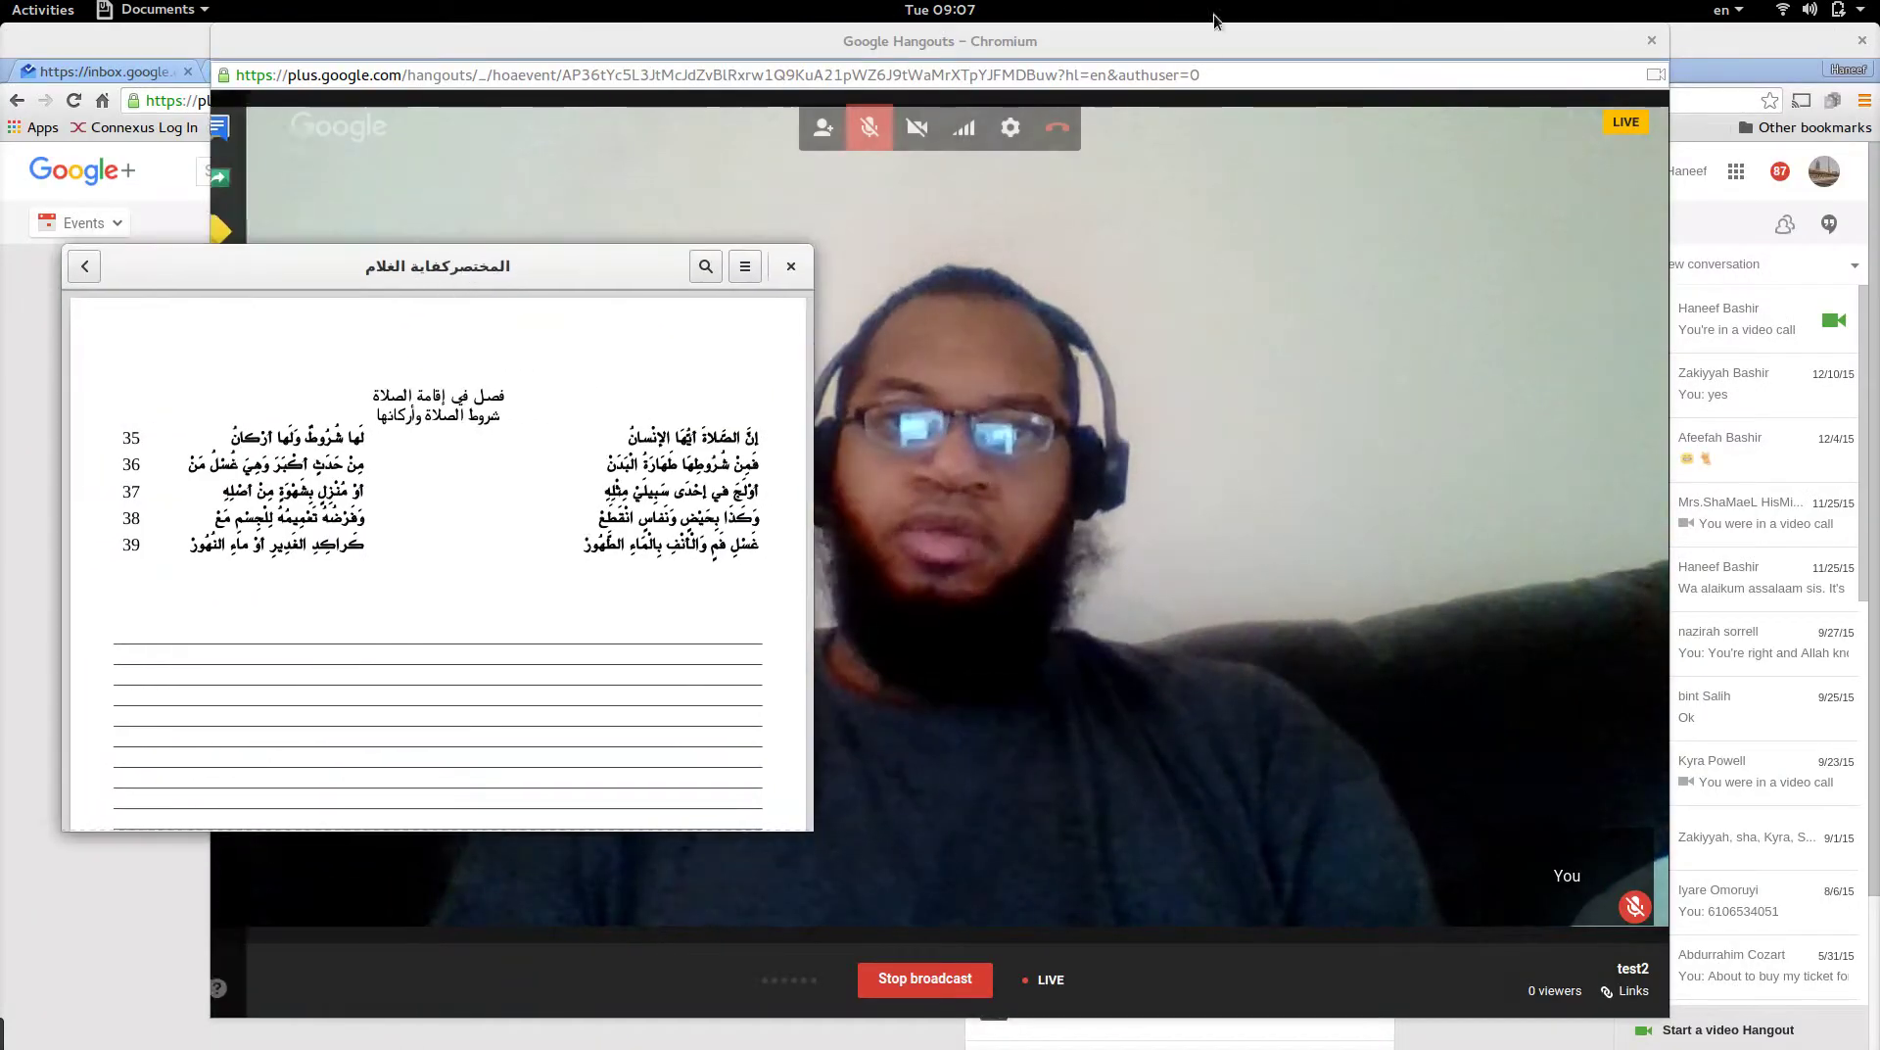
pyautogui.click(1208, 57)
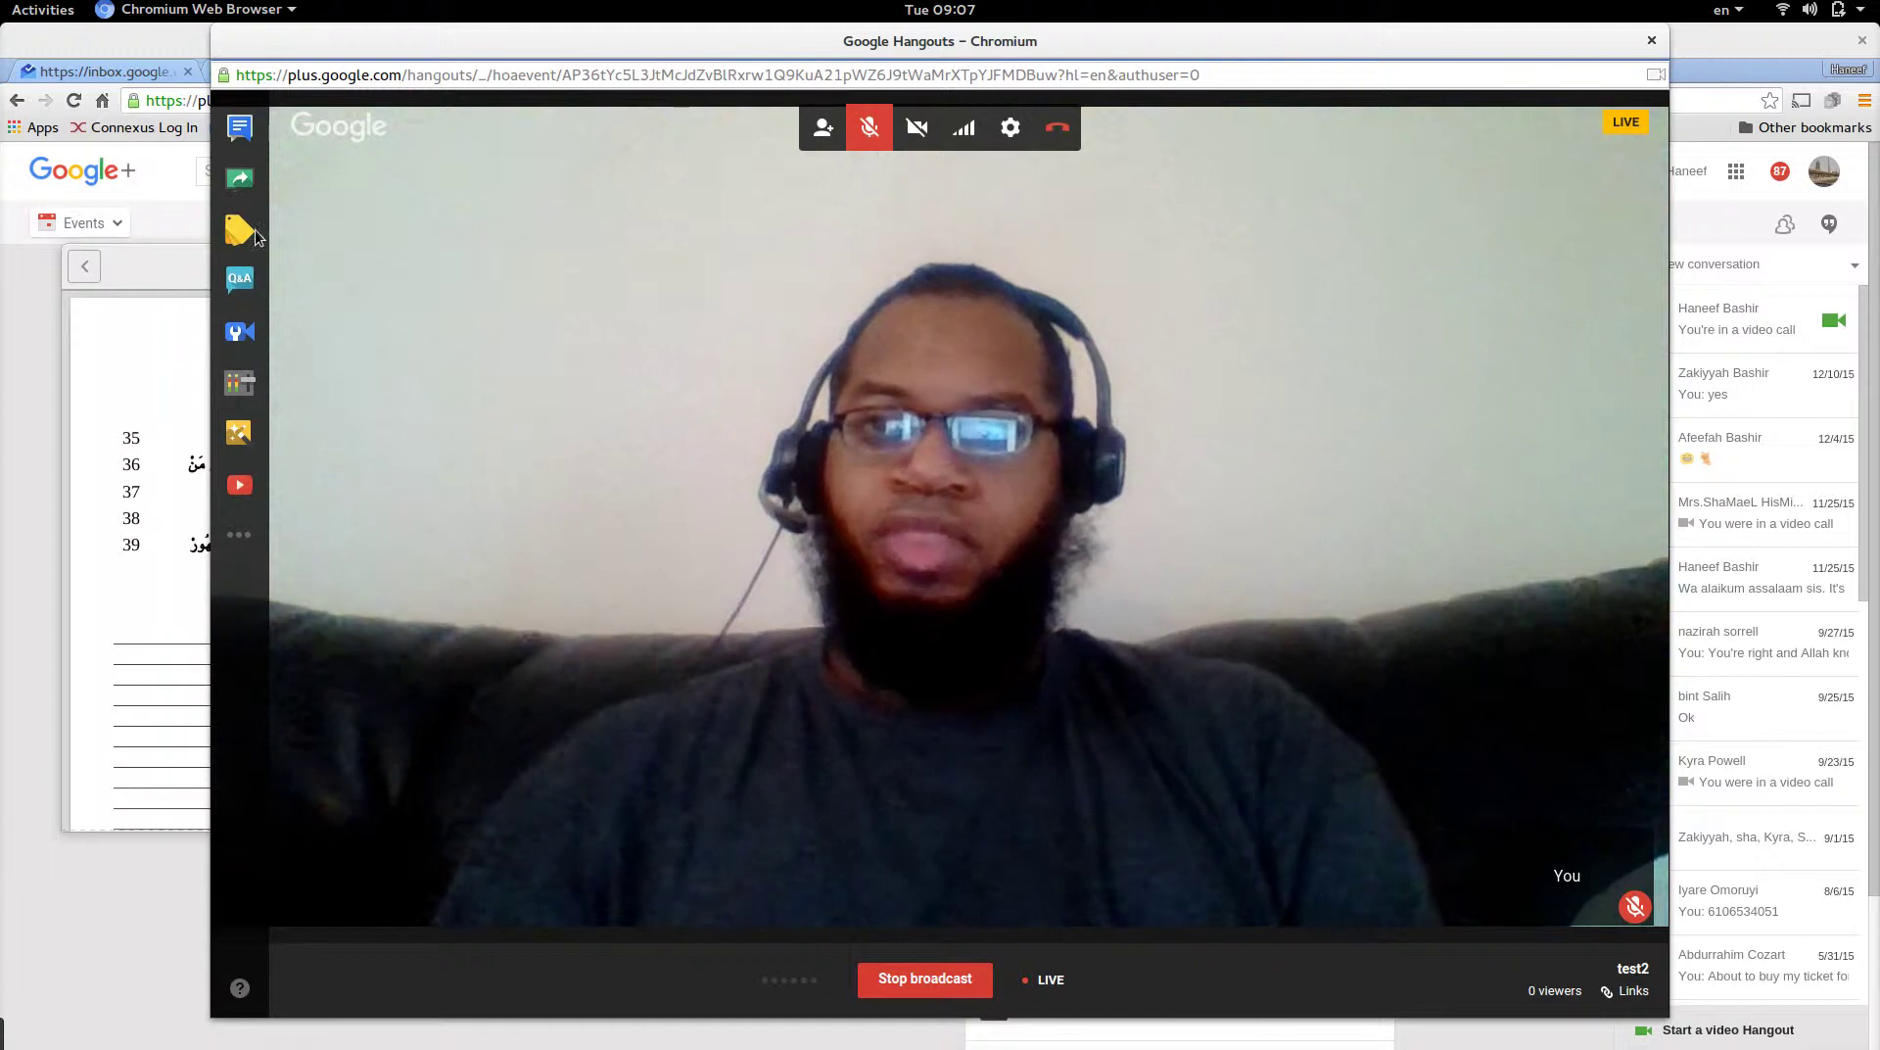
# Screenshare the Documents window into the live Hangout On Air.
pyautogui.click(240, 181)
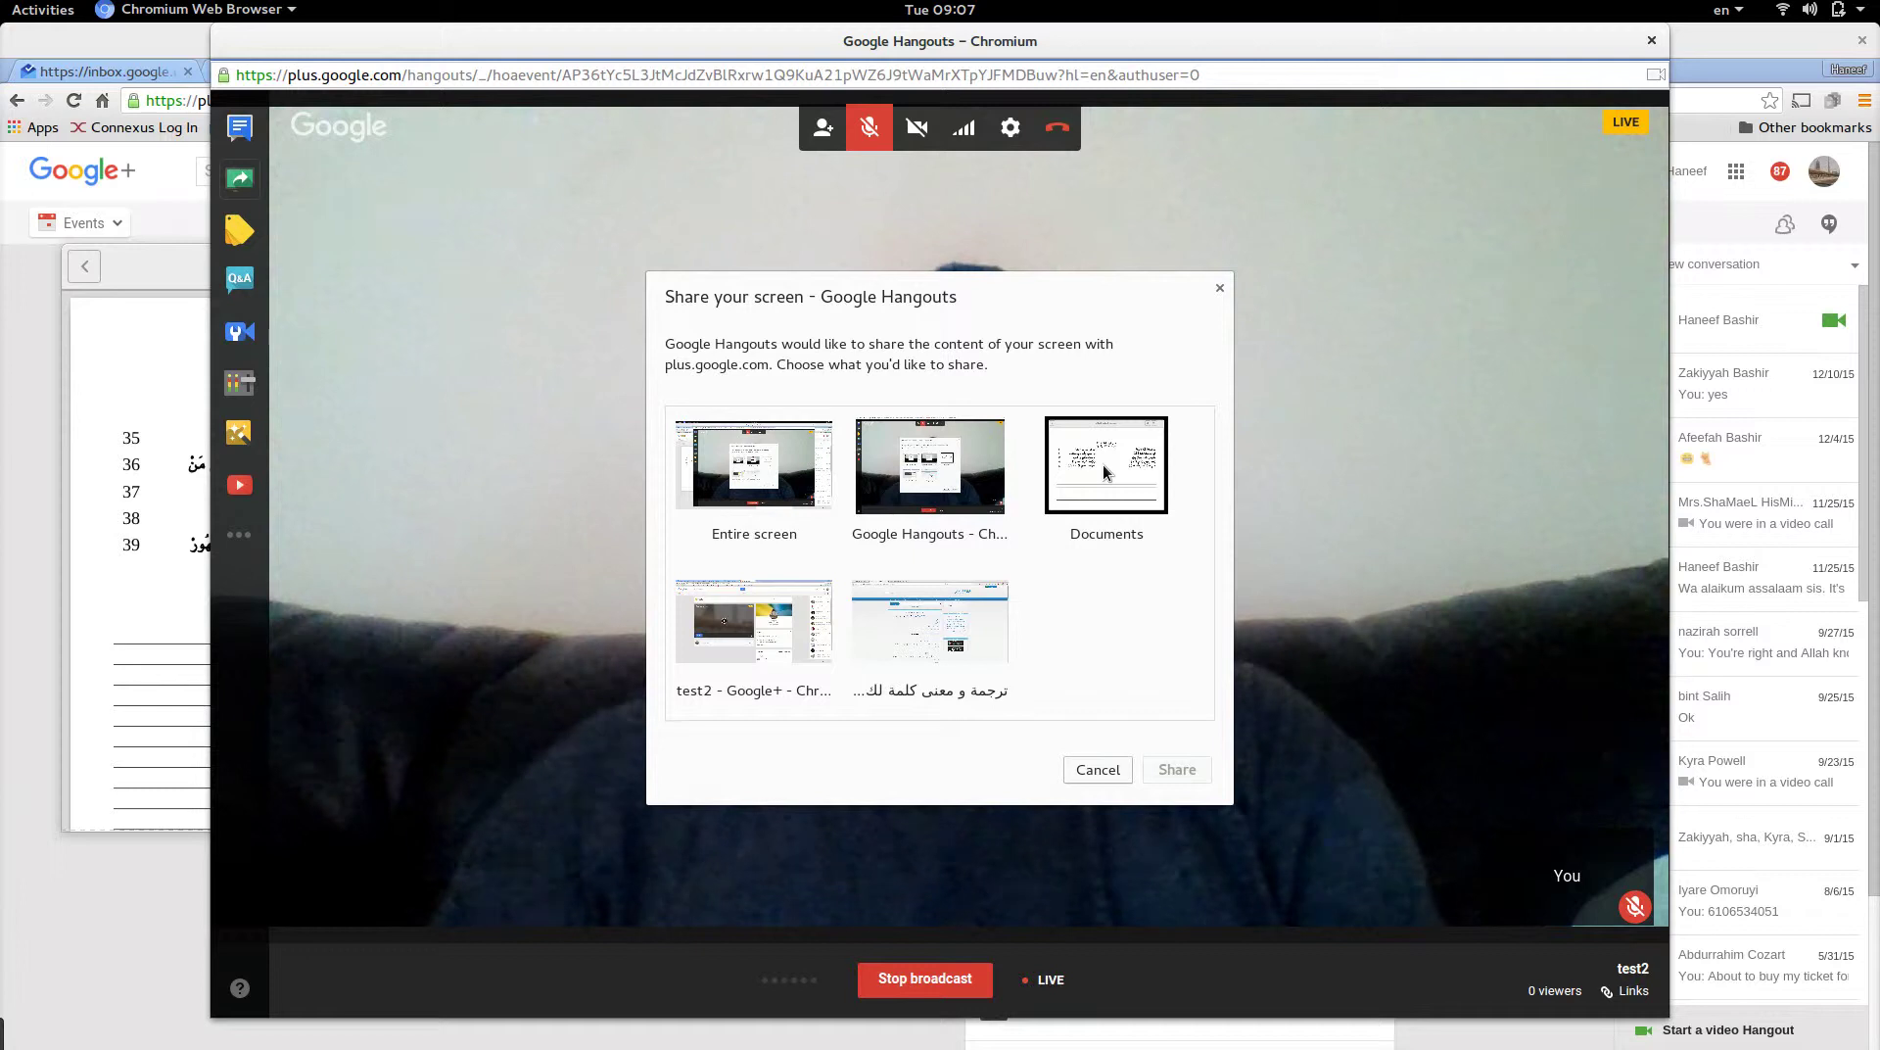
pyautogui.click(1104, 473)
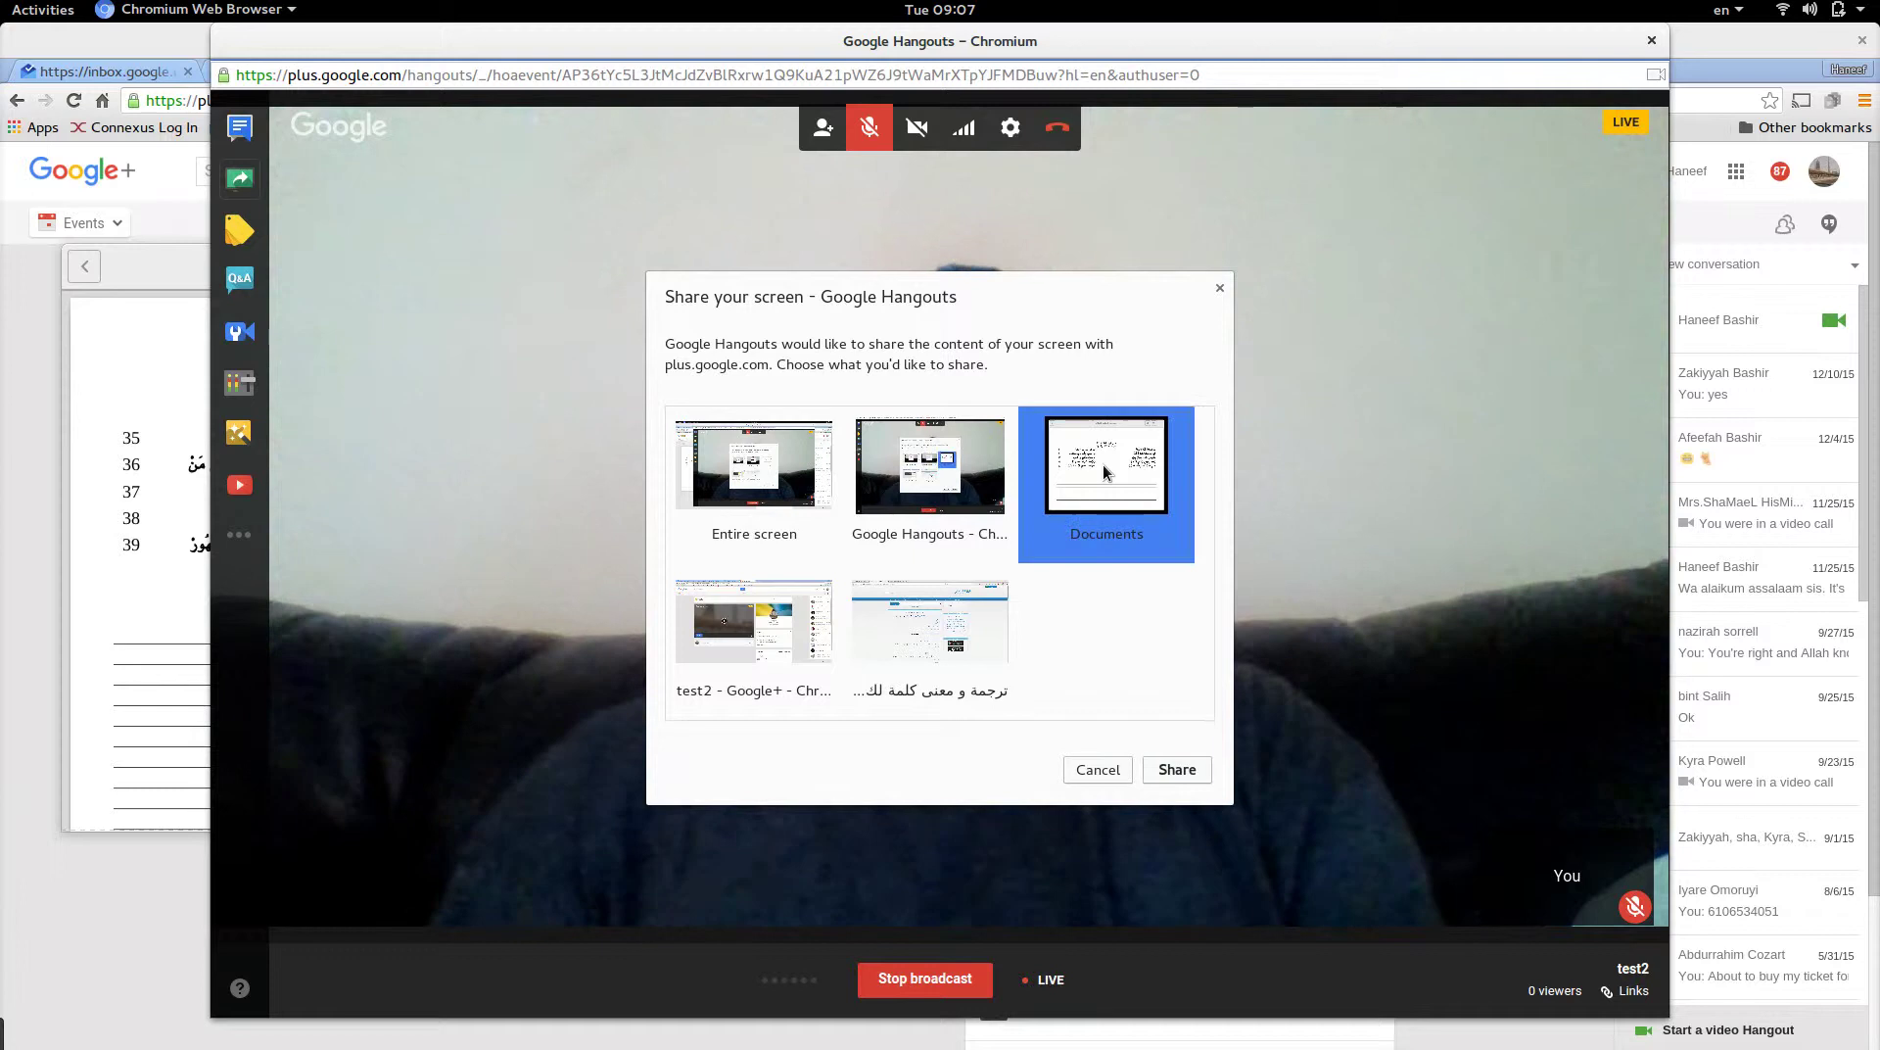
pyautogui.click(1183, 773)
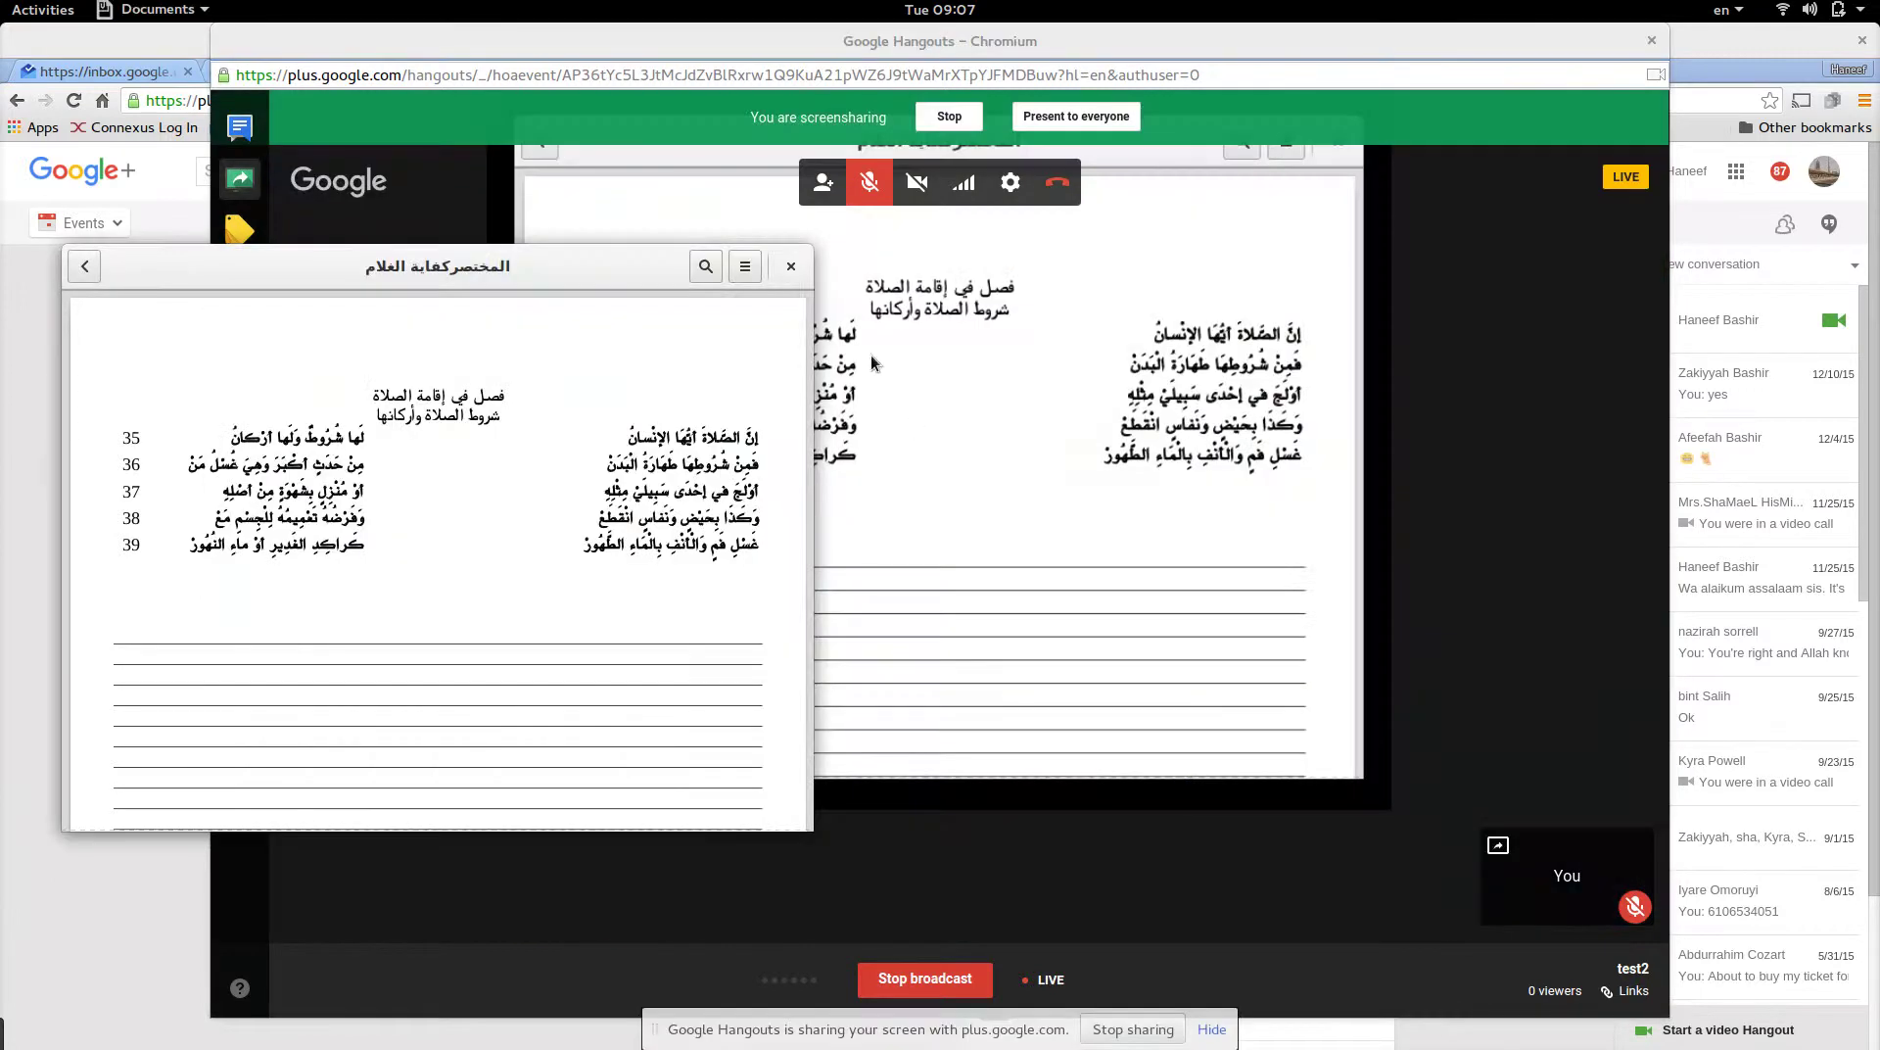
# Close the document viewer, dismiss the screenshare picker, and return to the overview.
pyautogui.click(793, 273)
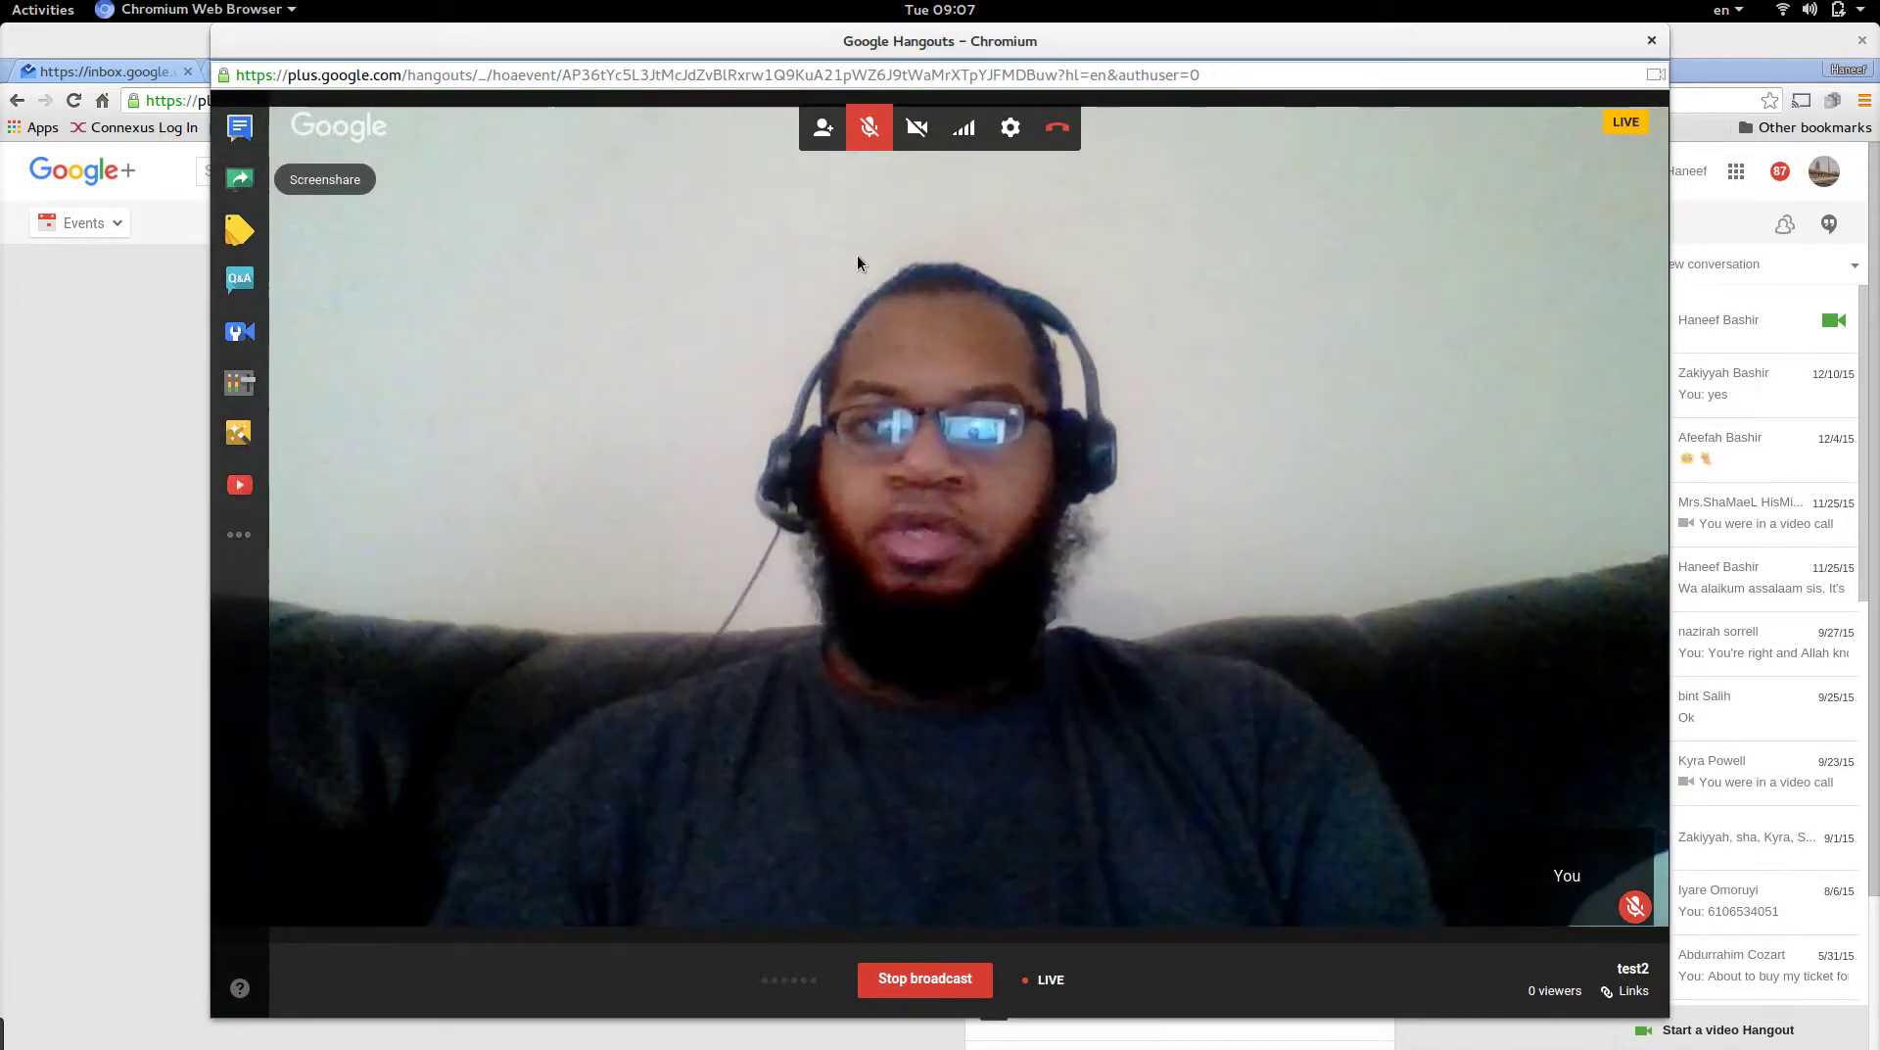
pyautogui.click(240, 182)
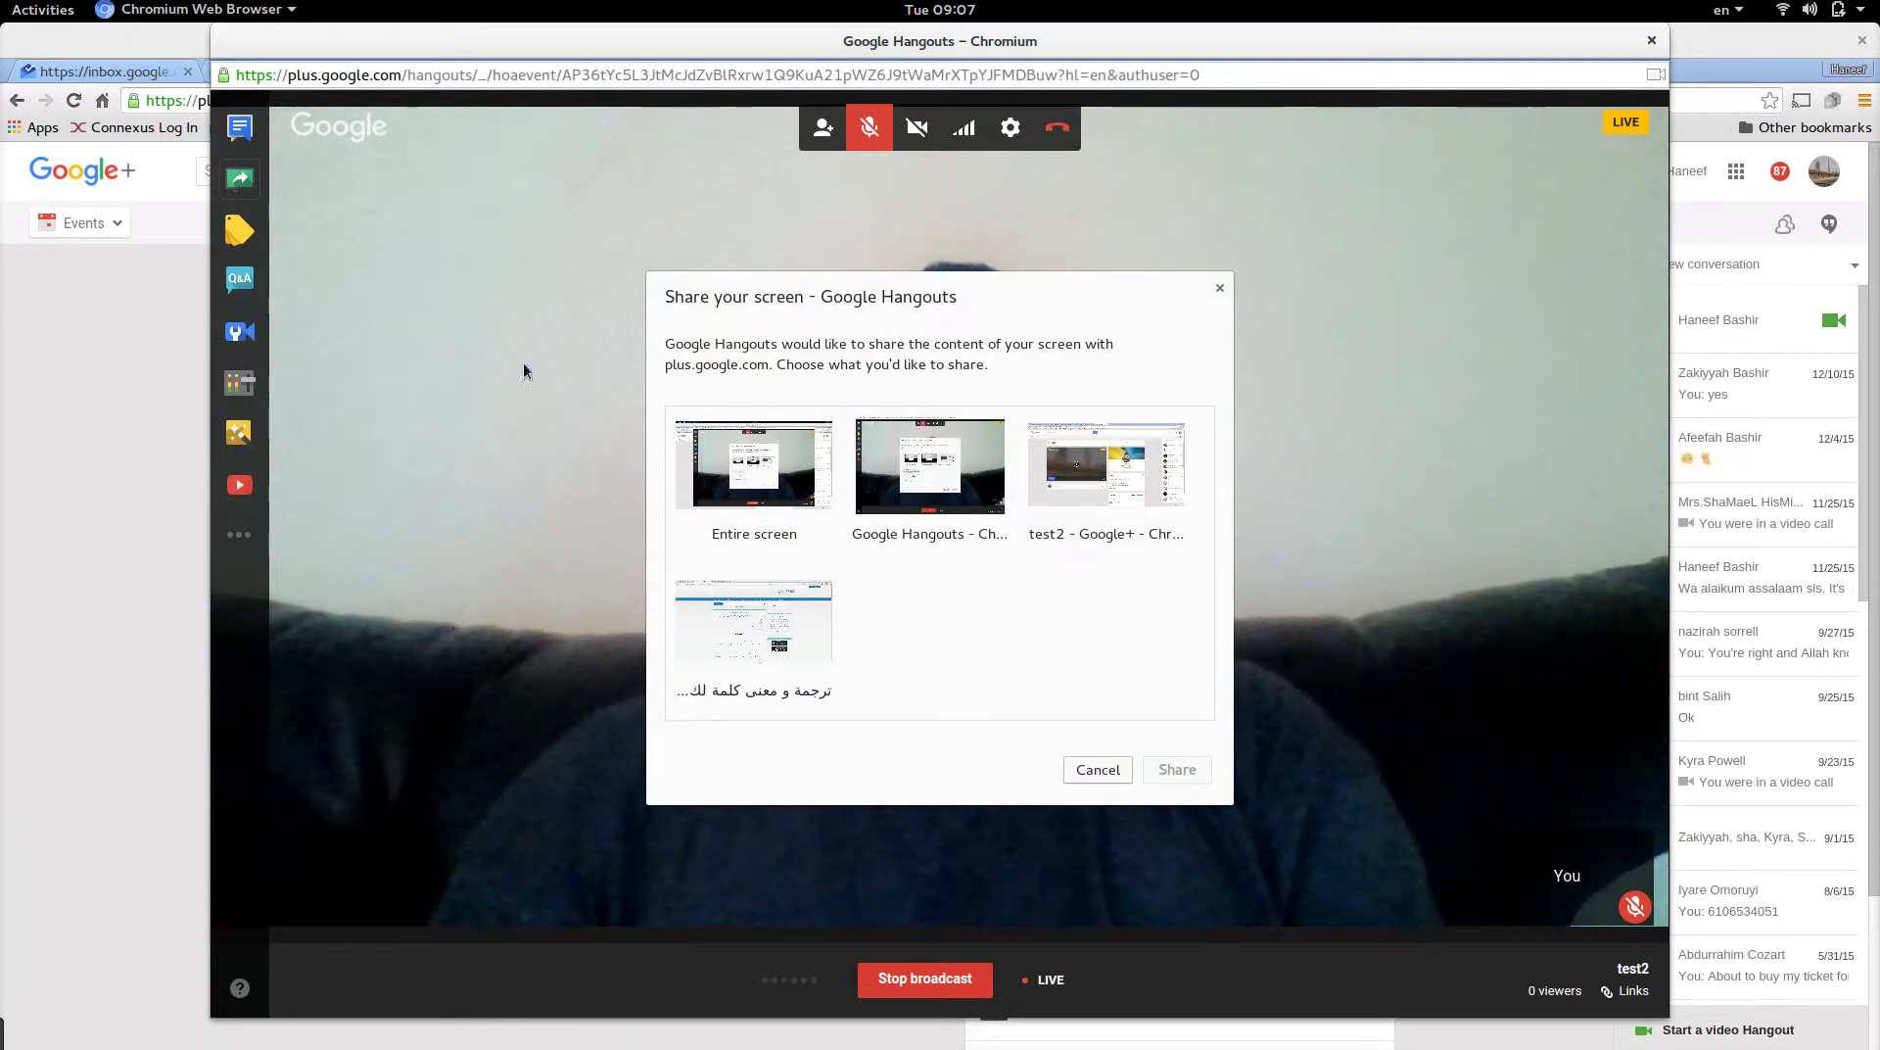
pyautogui.click(1219, 288)
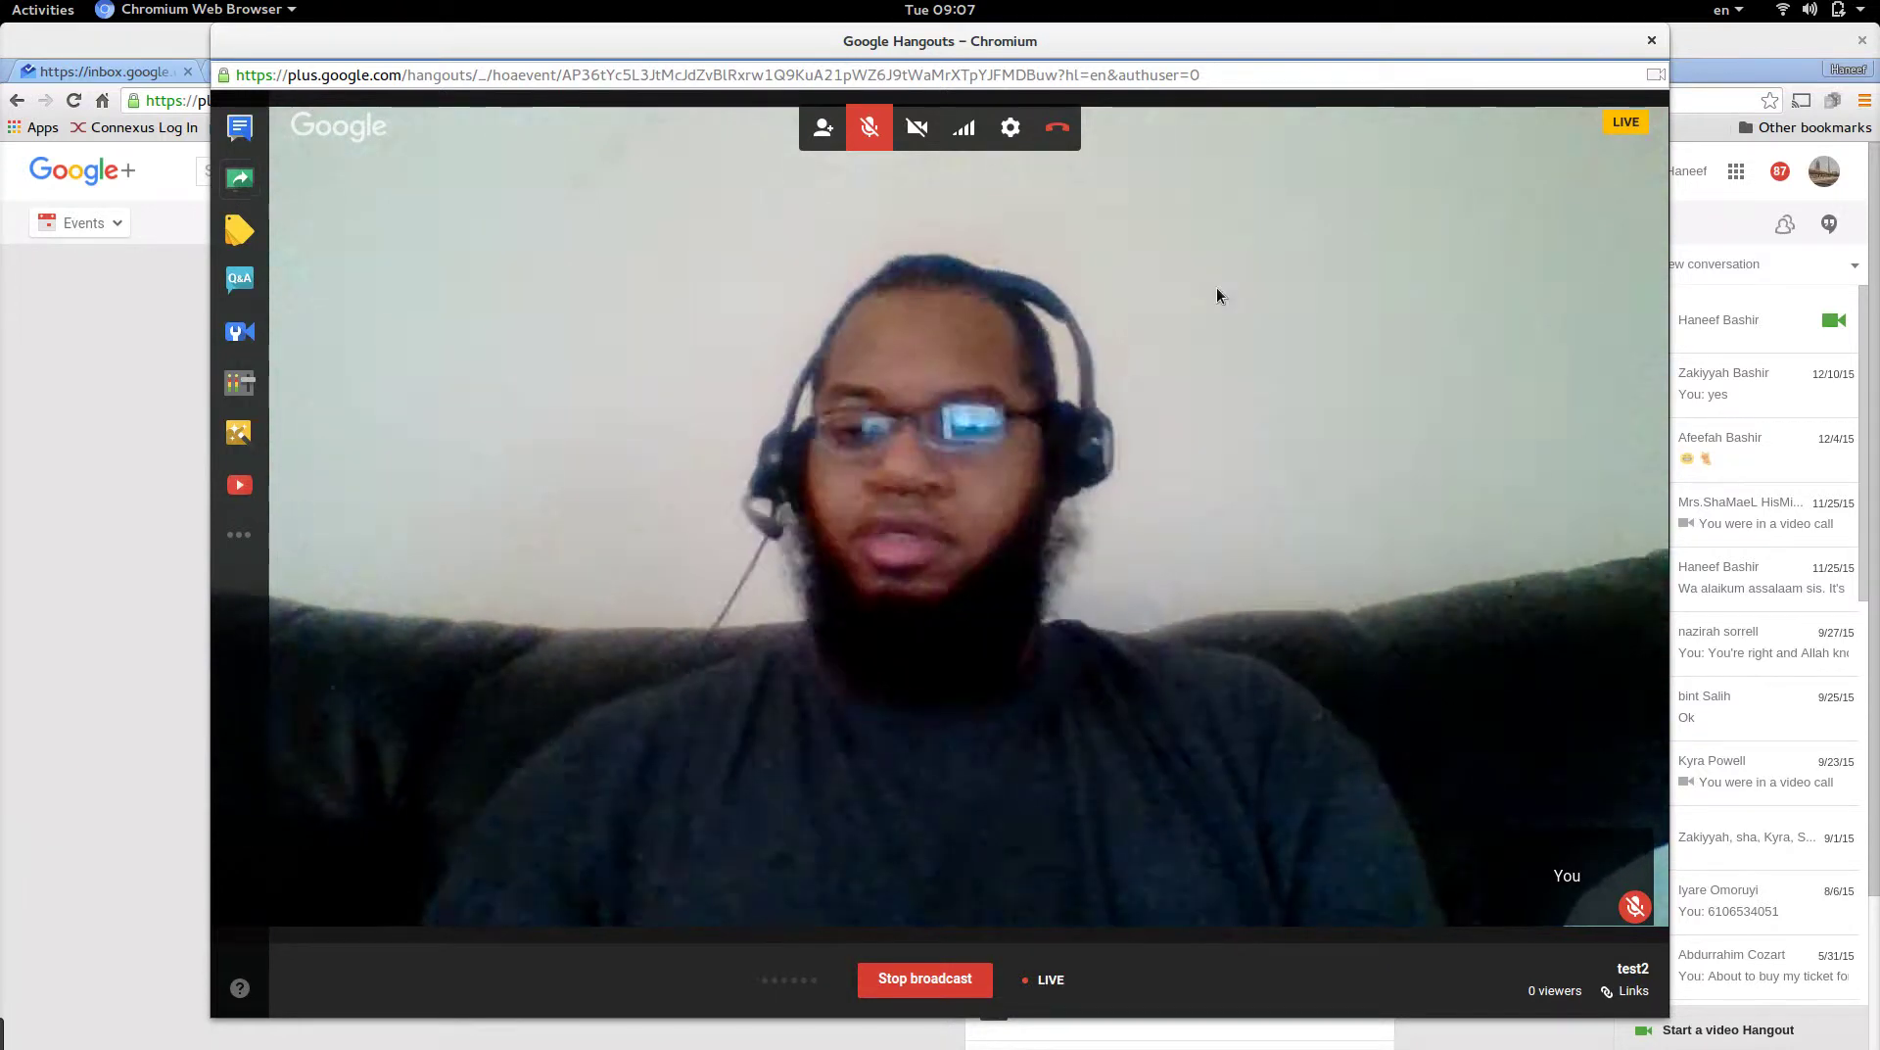
pyautogui.press('super')
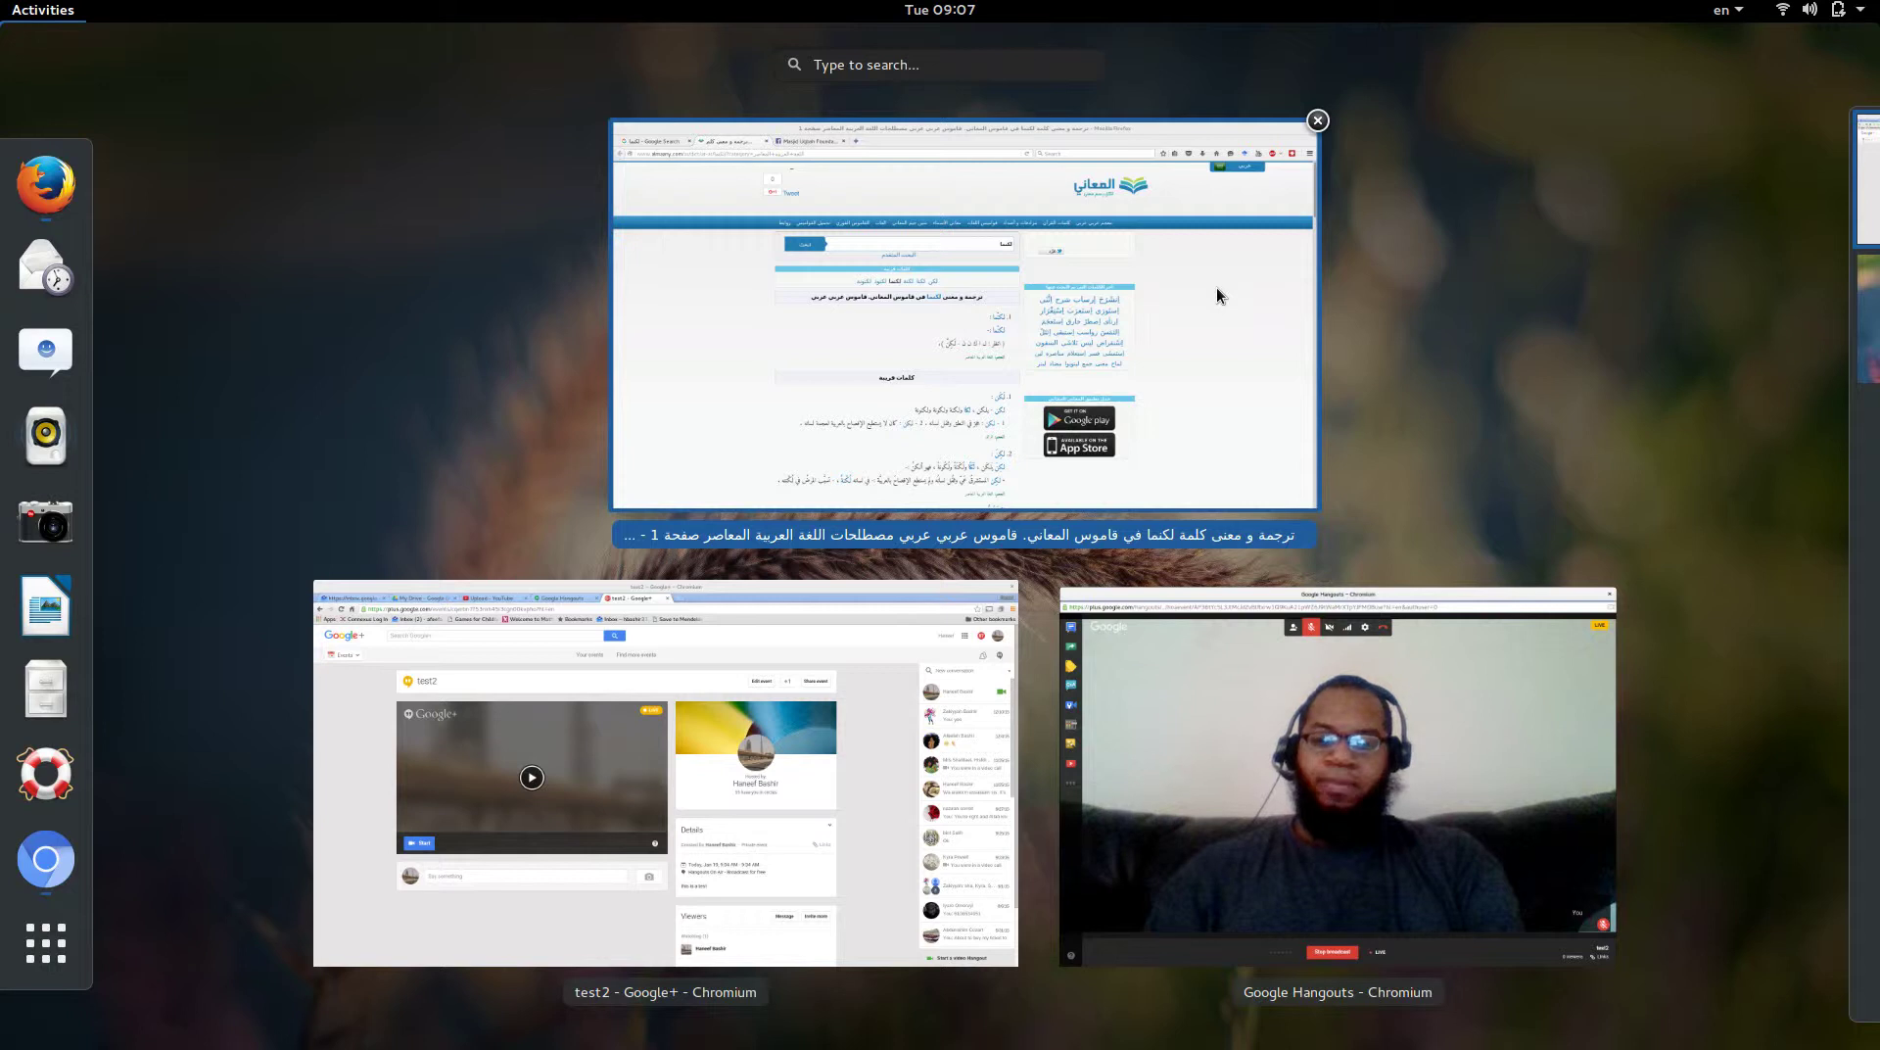
# Clear the search, switch to the Arabic layout, and open المختصركفاية الغلام from the results.
pyautogui.write('no')
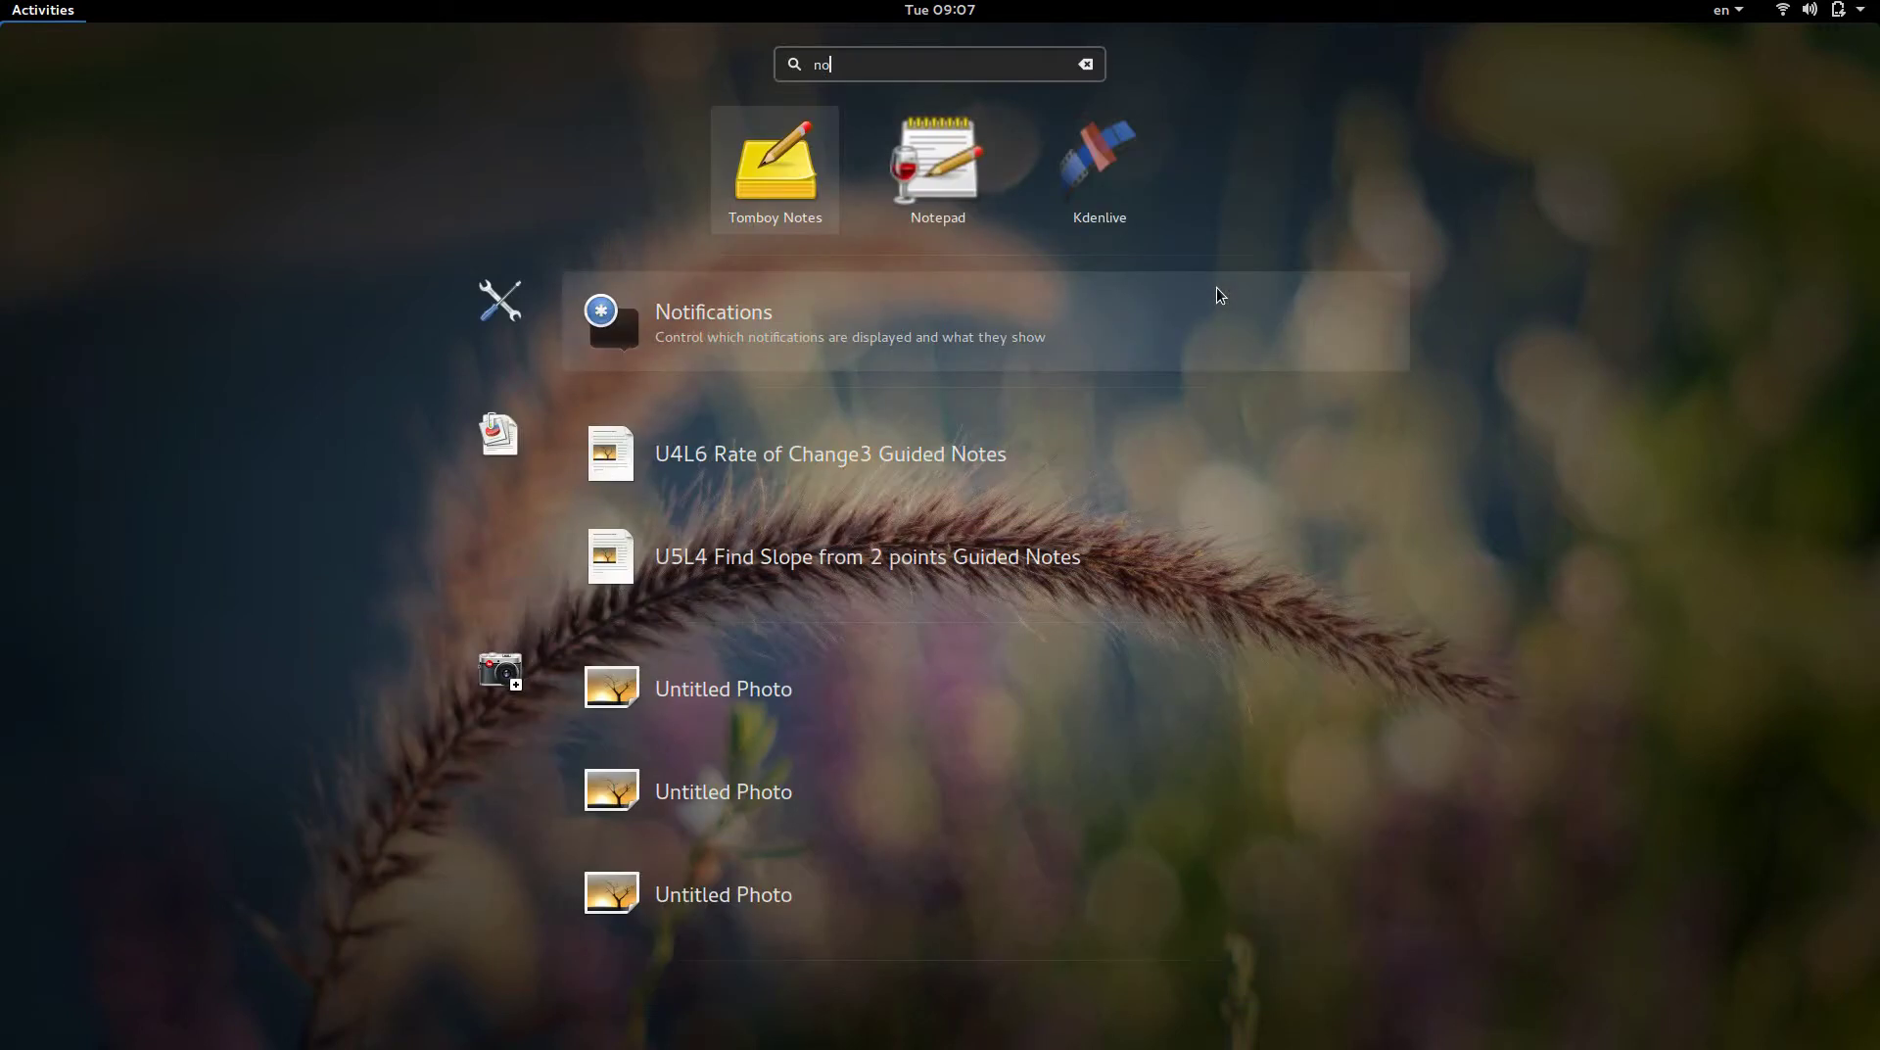
pyautogui.write('tes')
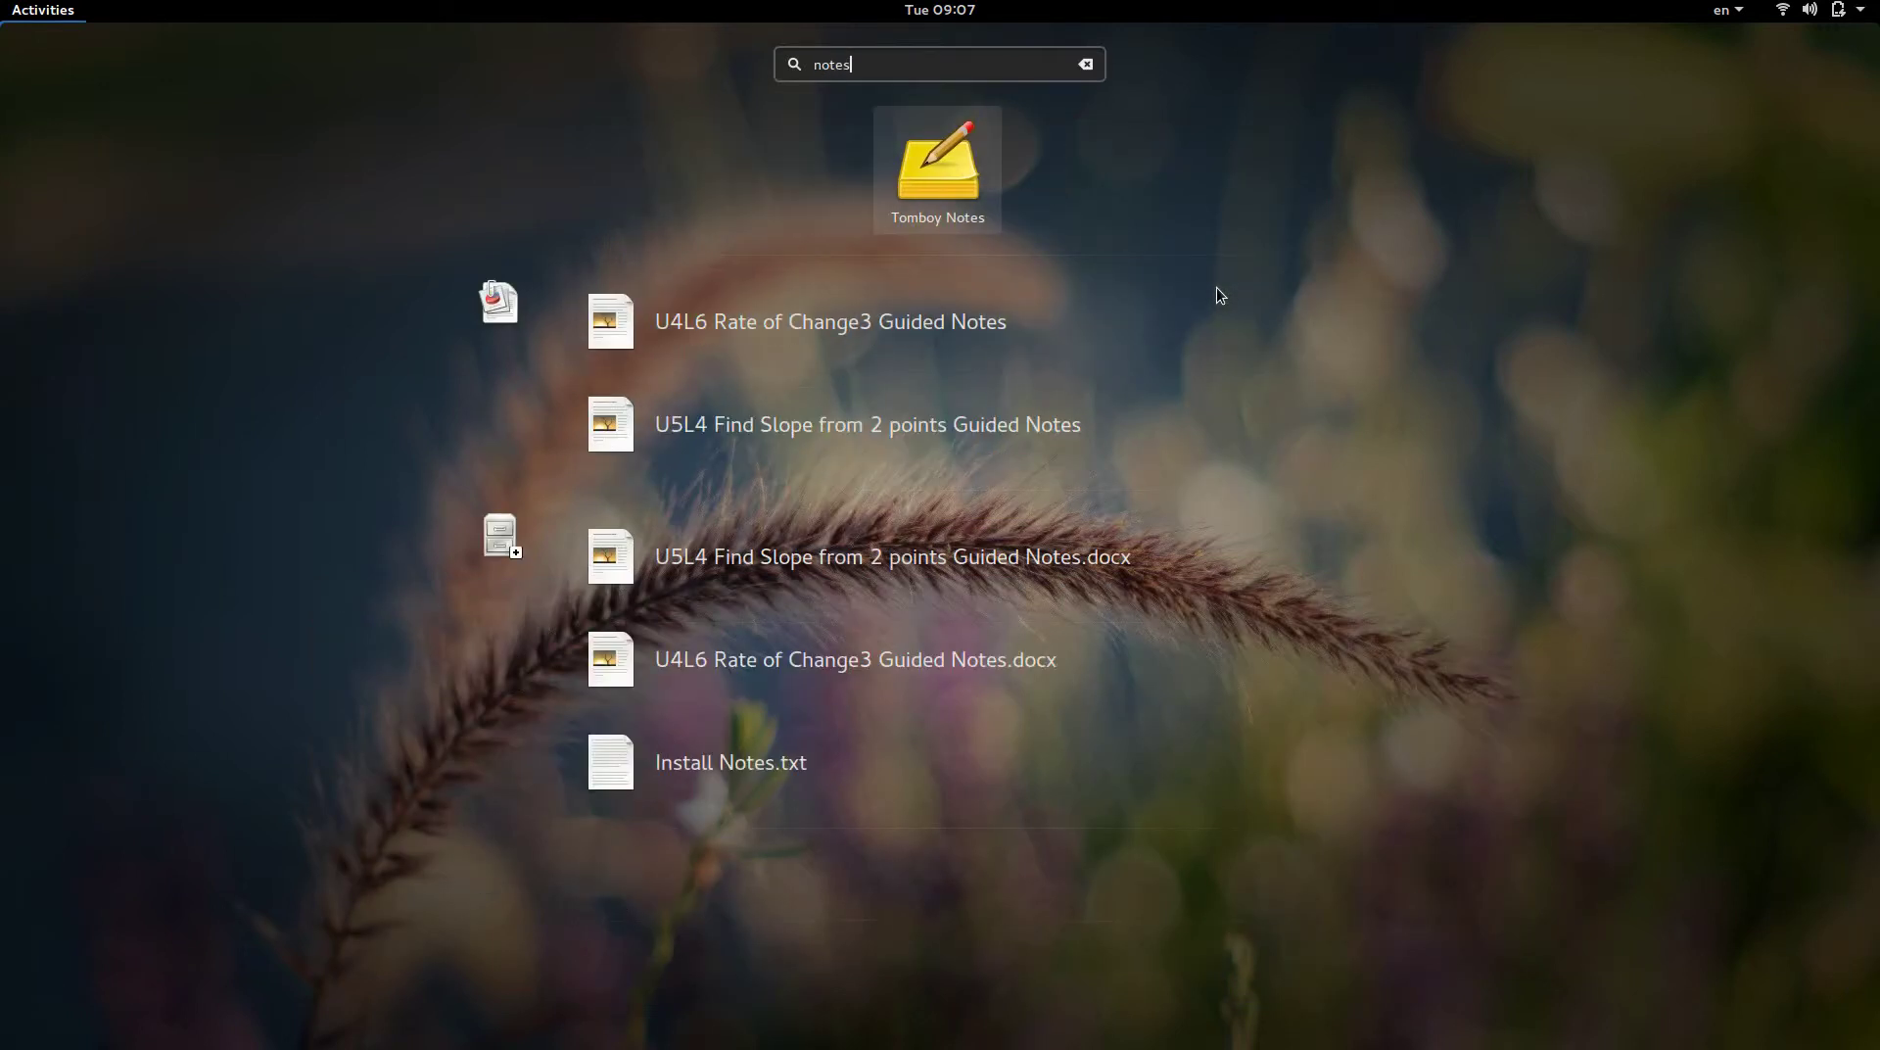
pyautogui.press('BackSpace')
pyautogui.press('BackSpace')
pyautogui.press('BackSpace')
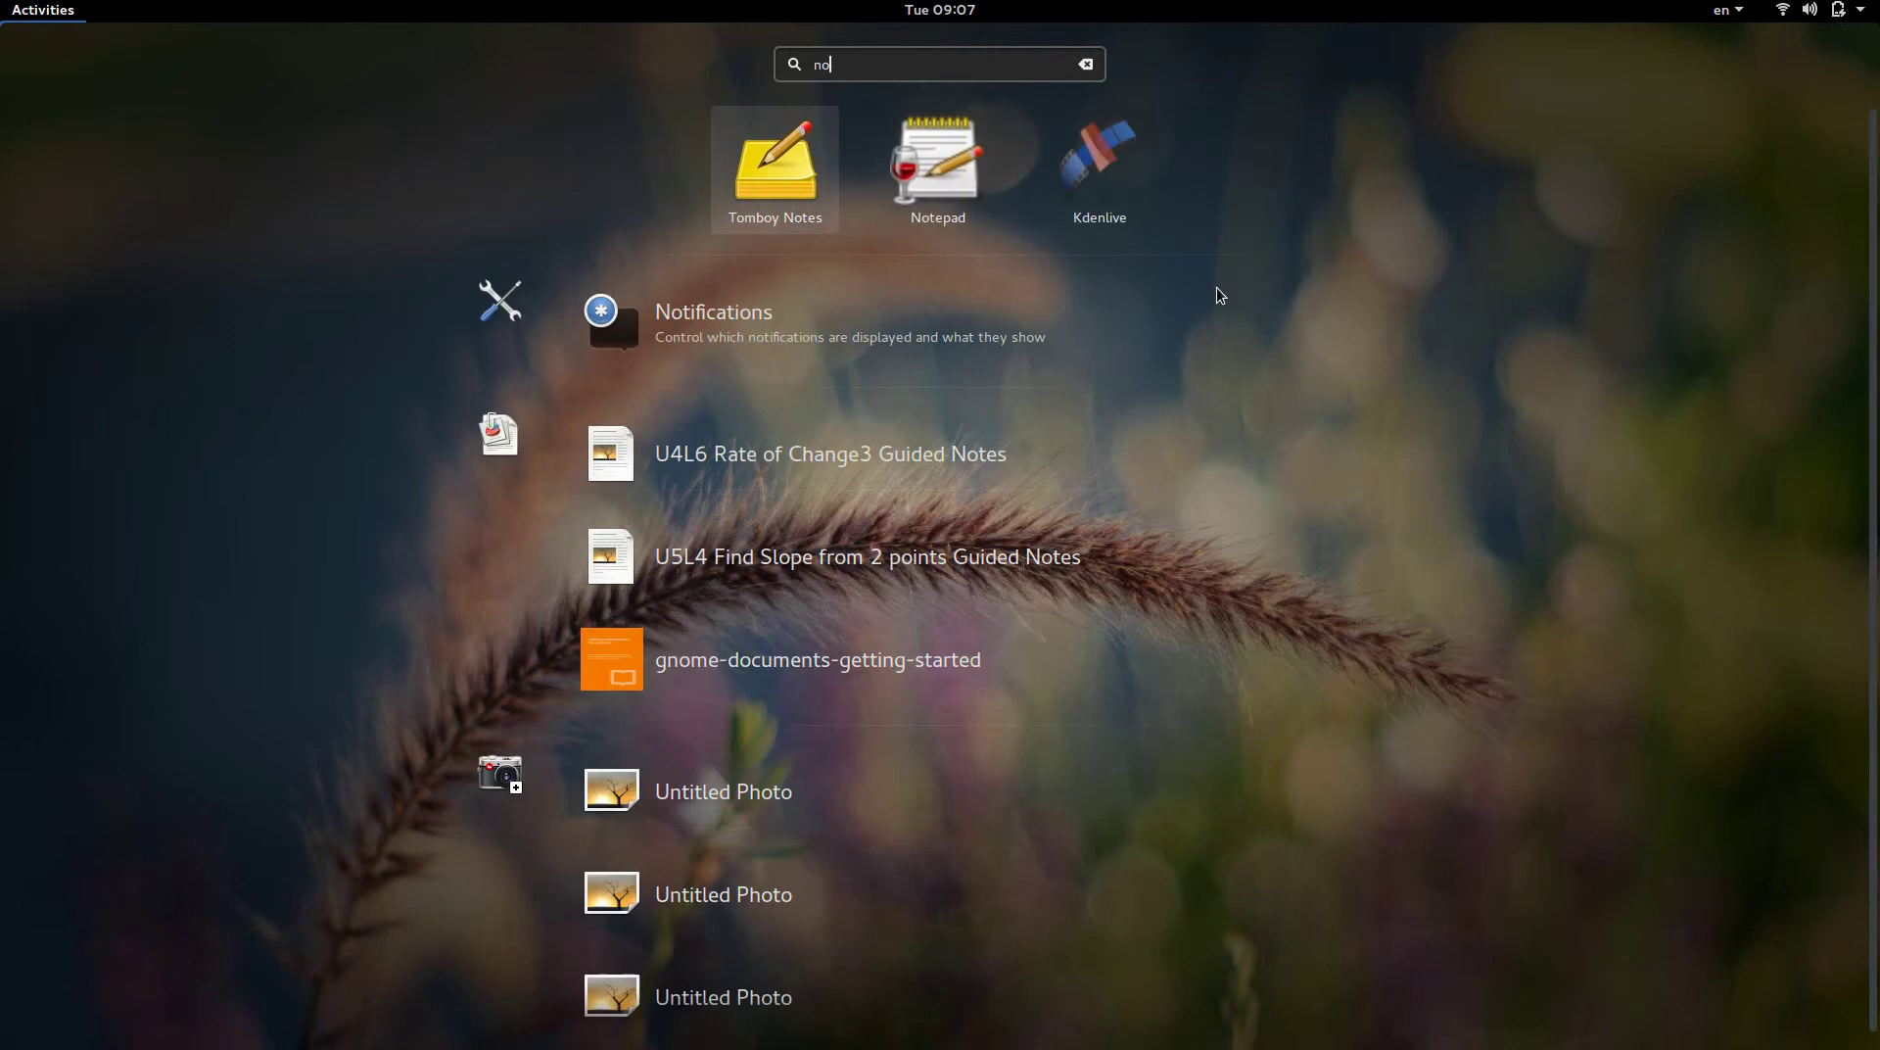
pyautogui.press('BackSpace')
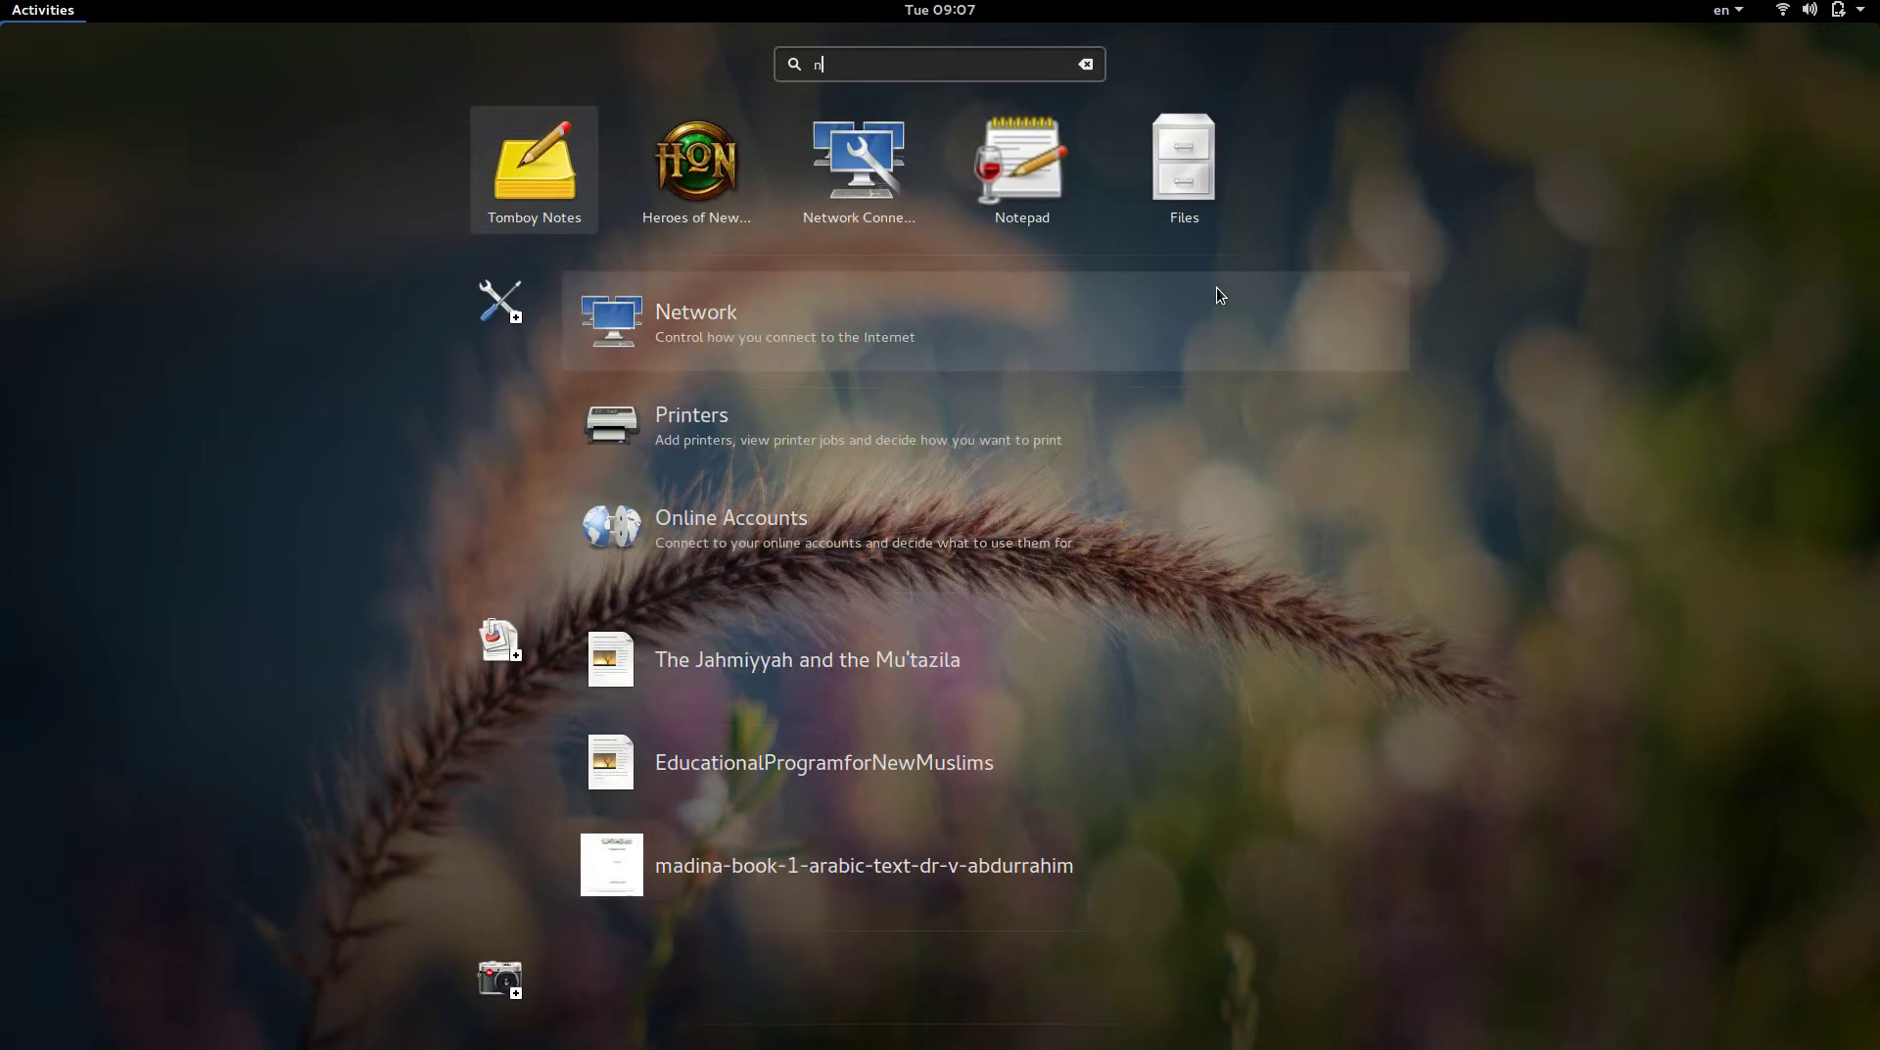
pyautogui.press('BackSpace')
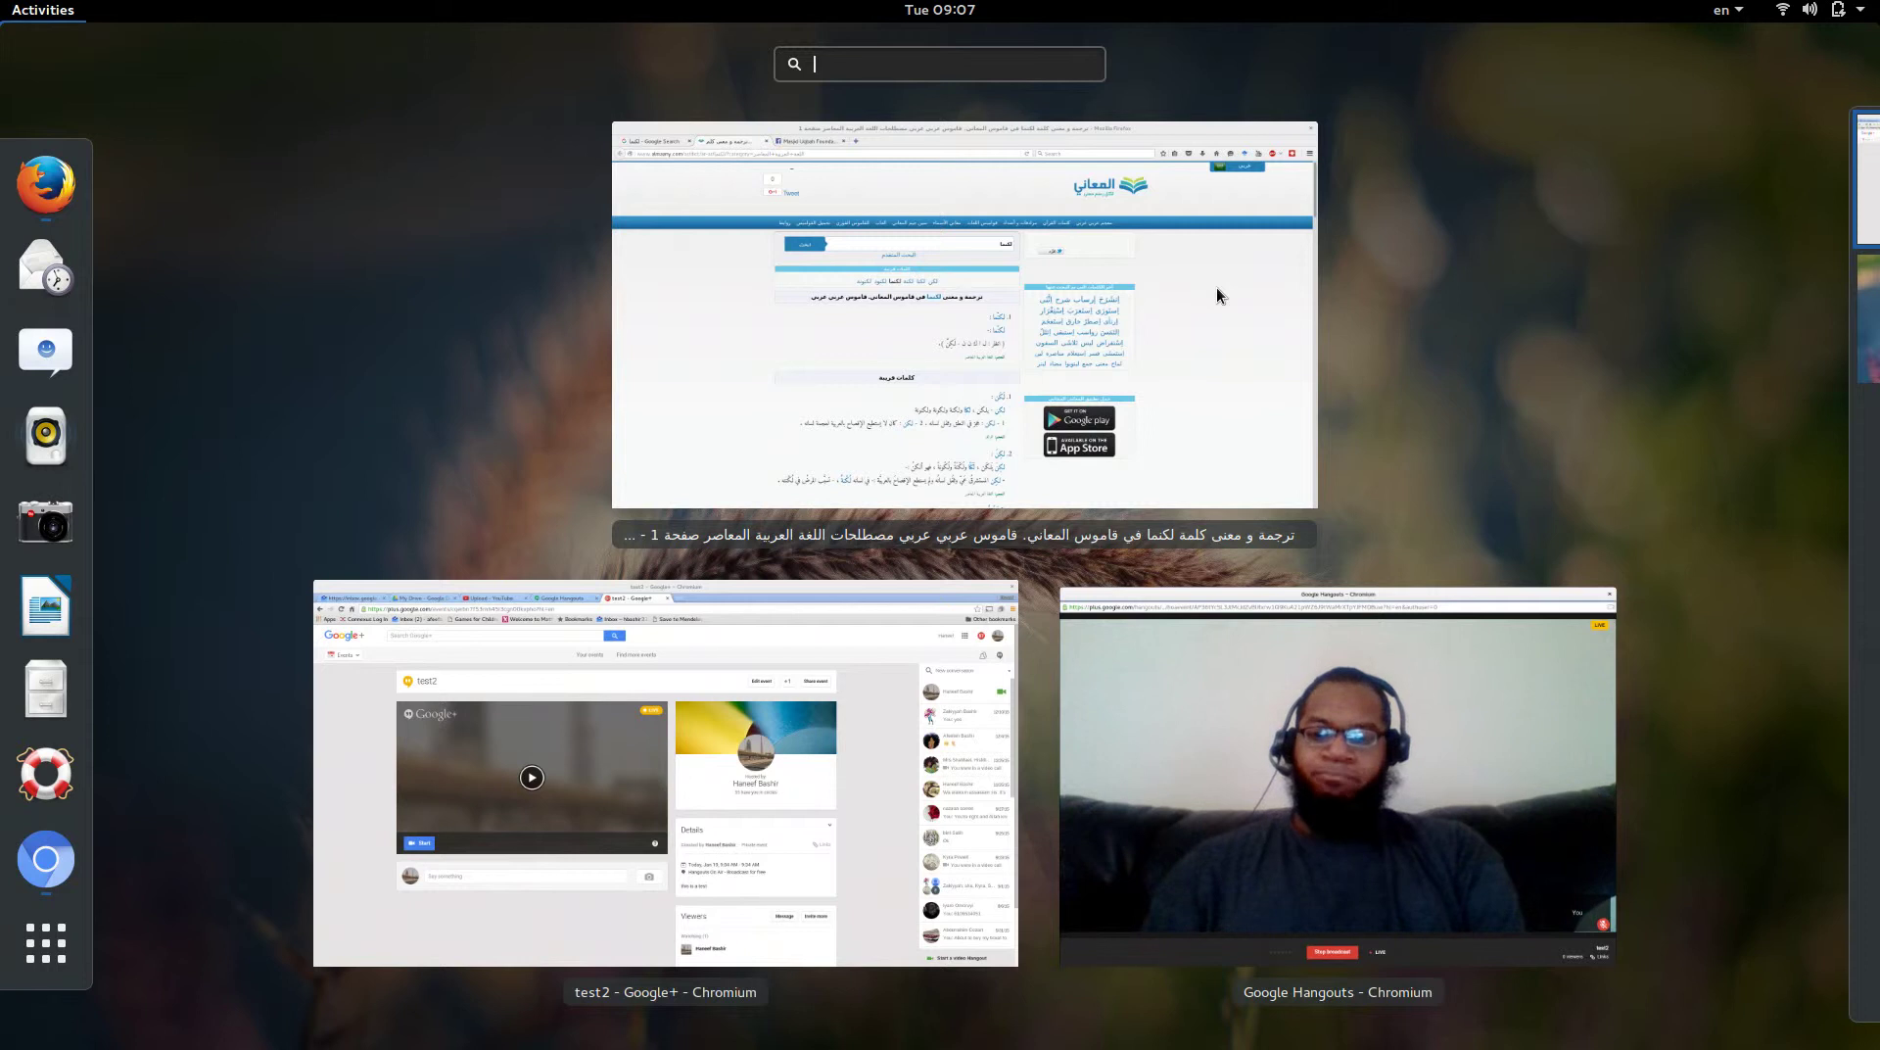
pyautogui.press('super+space')
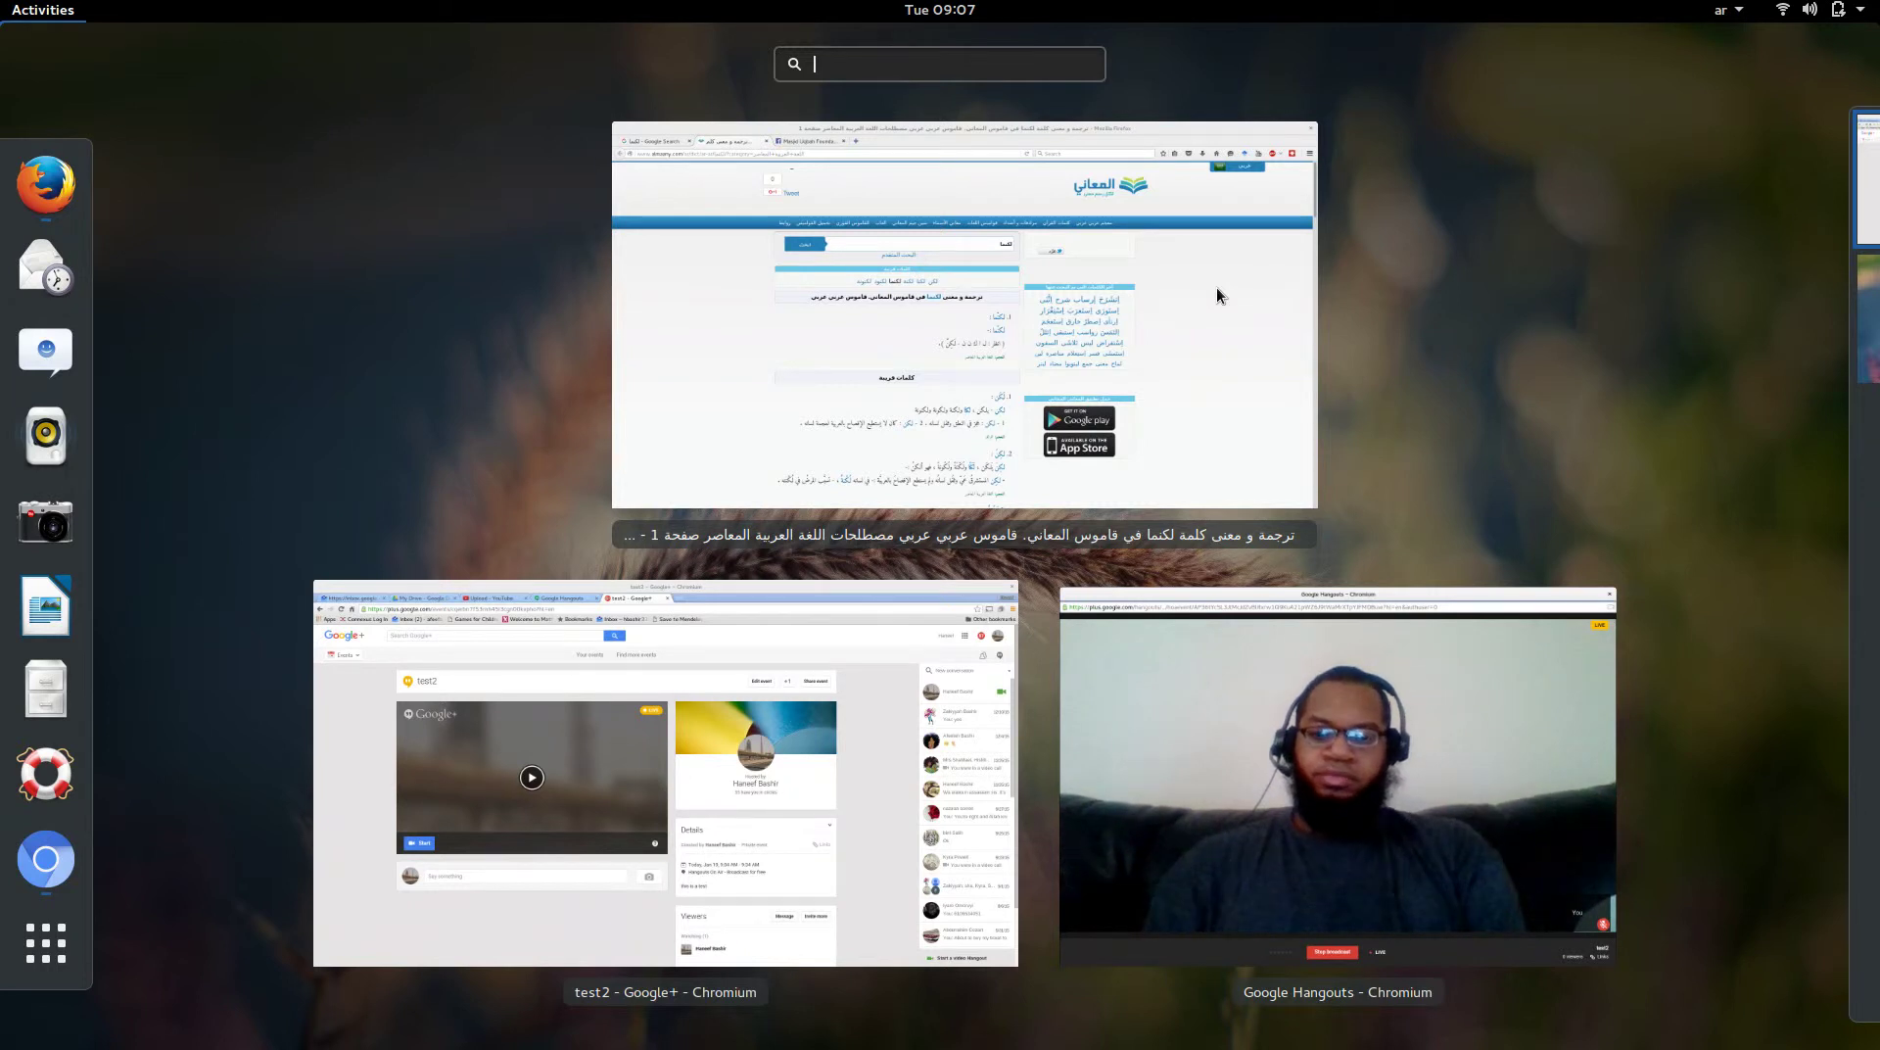
pyautogui.write('تا')
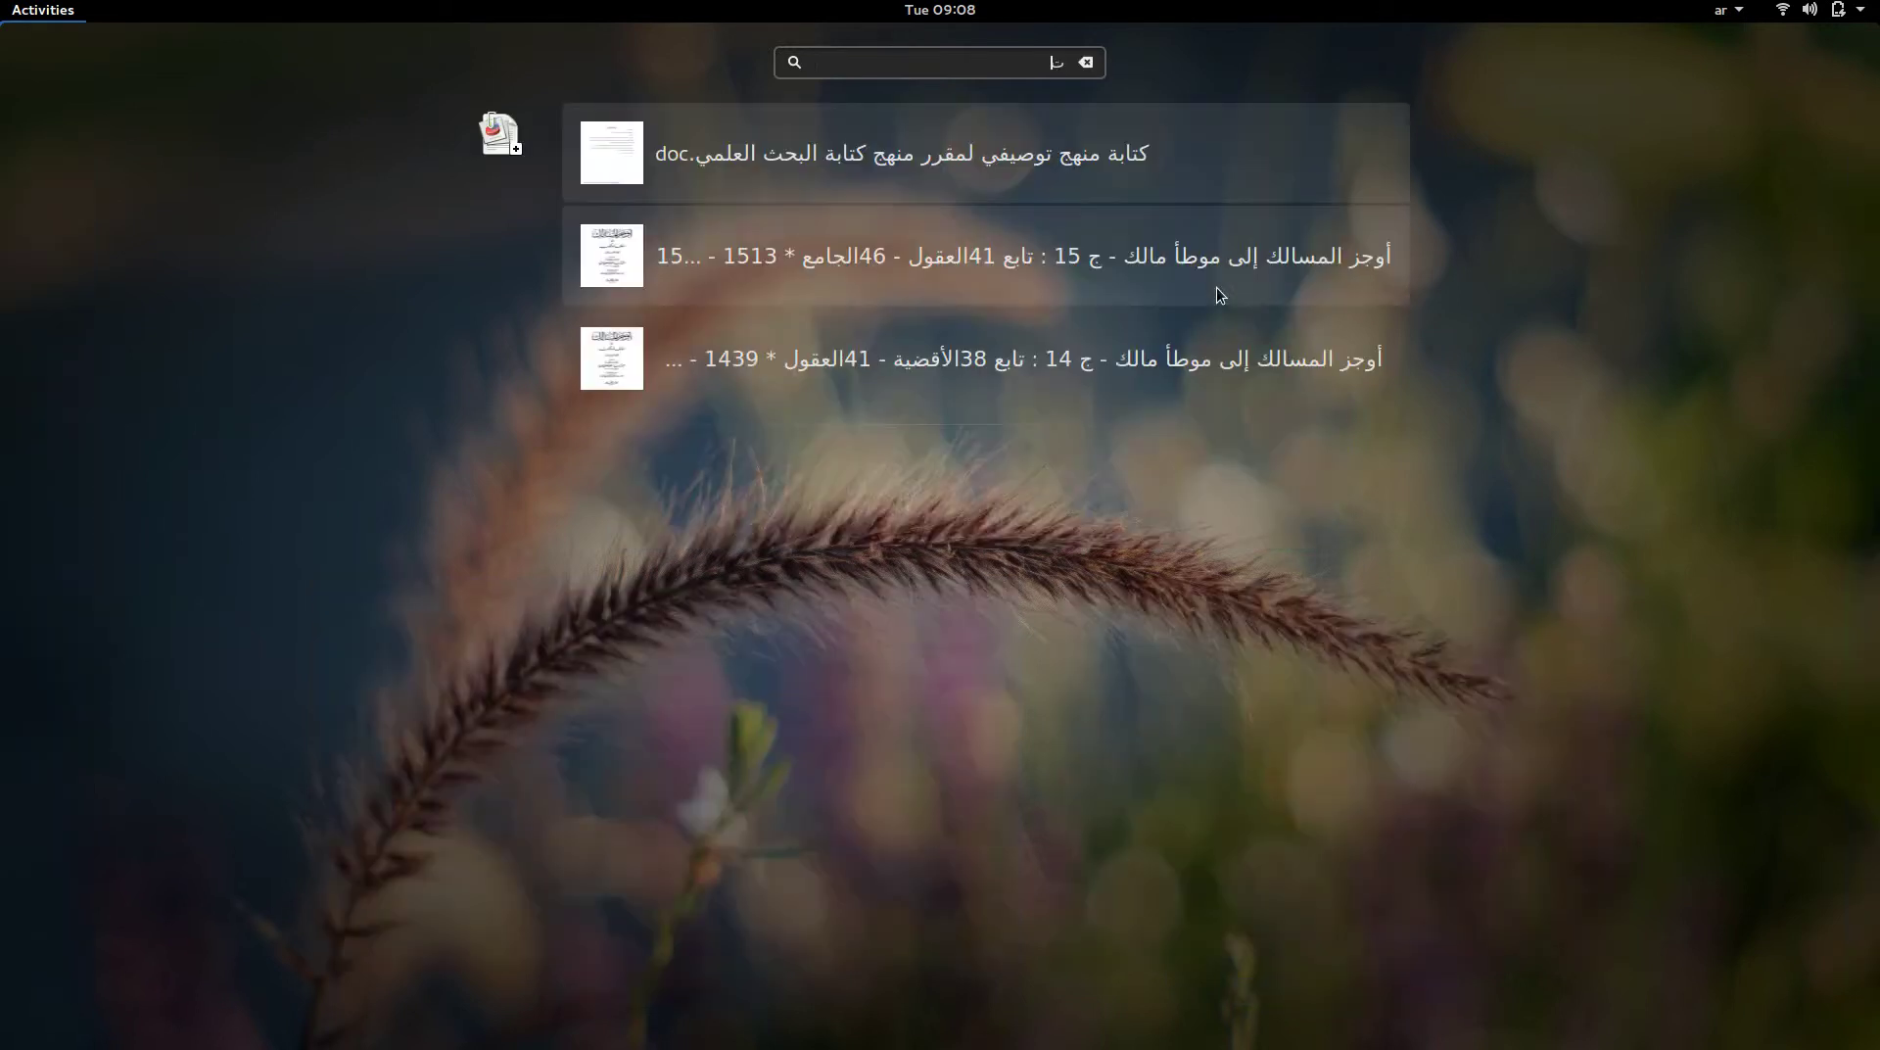
pyautogui.write('ل')
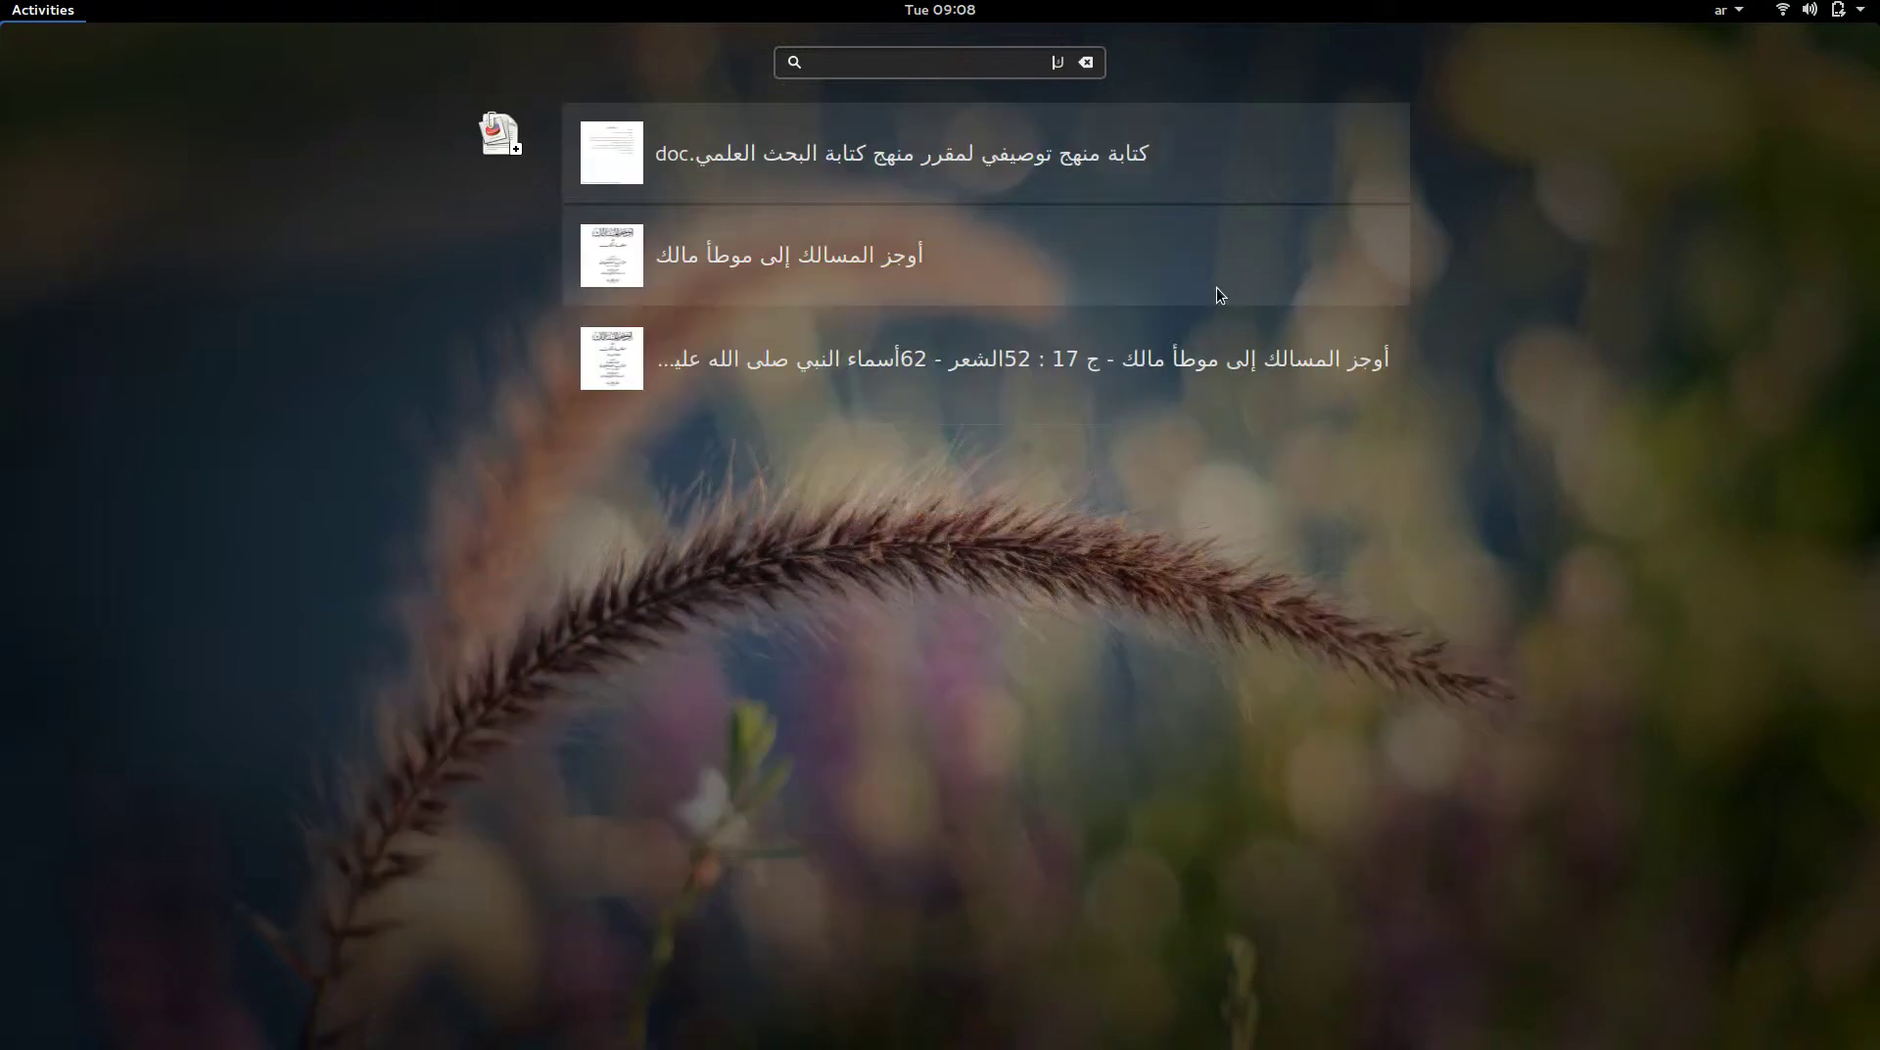
pyautogui.write('تاب')
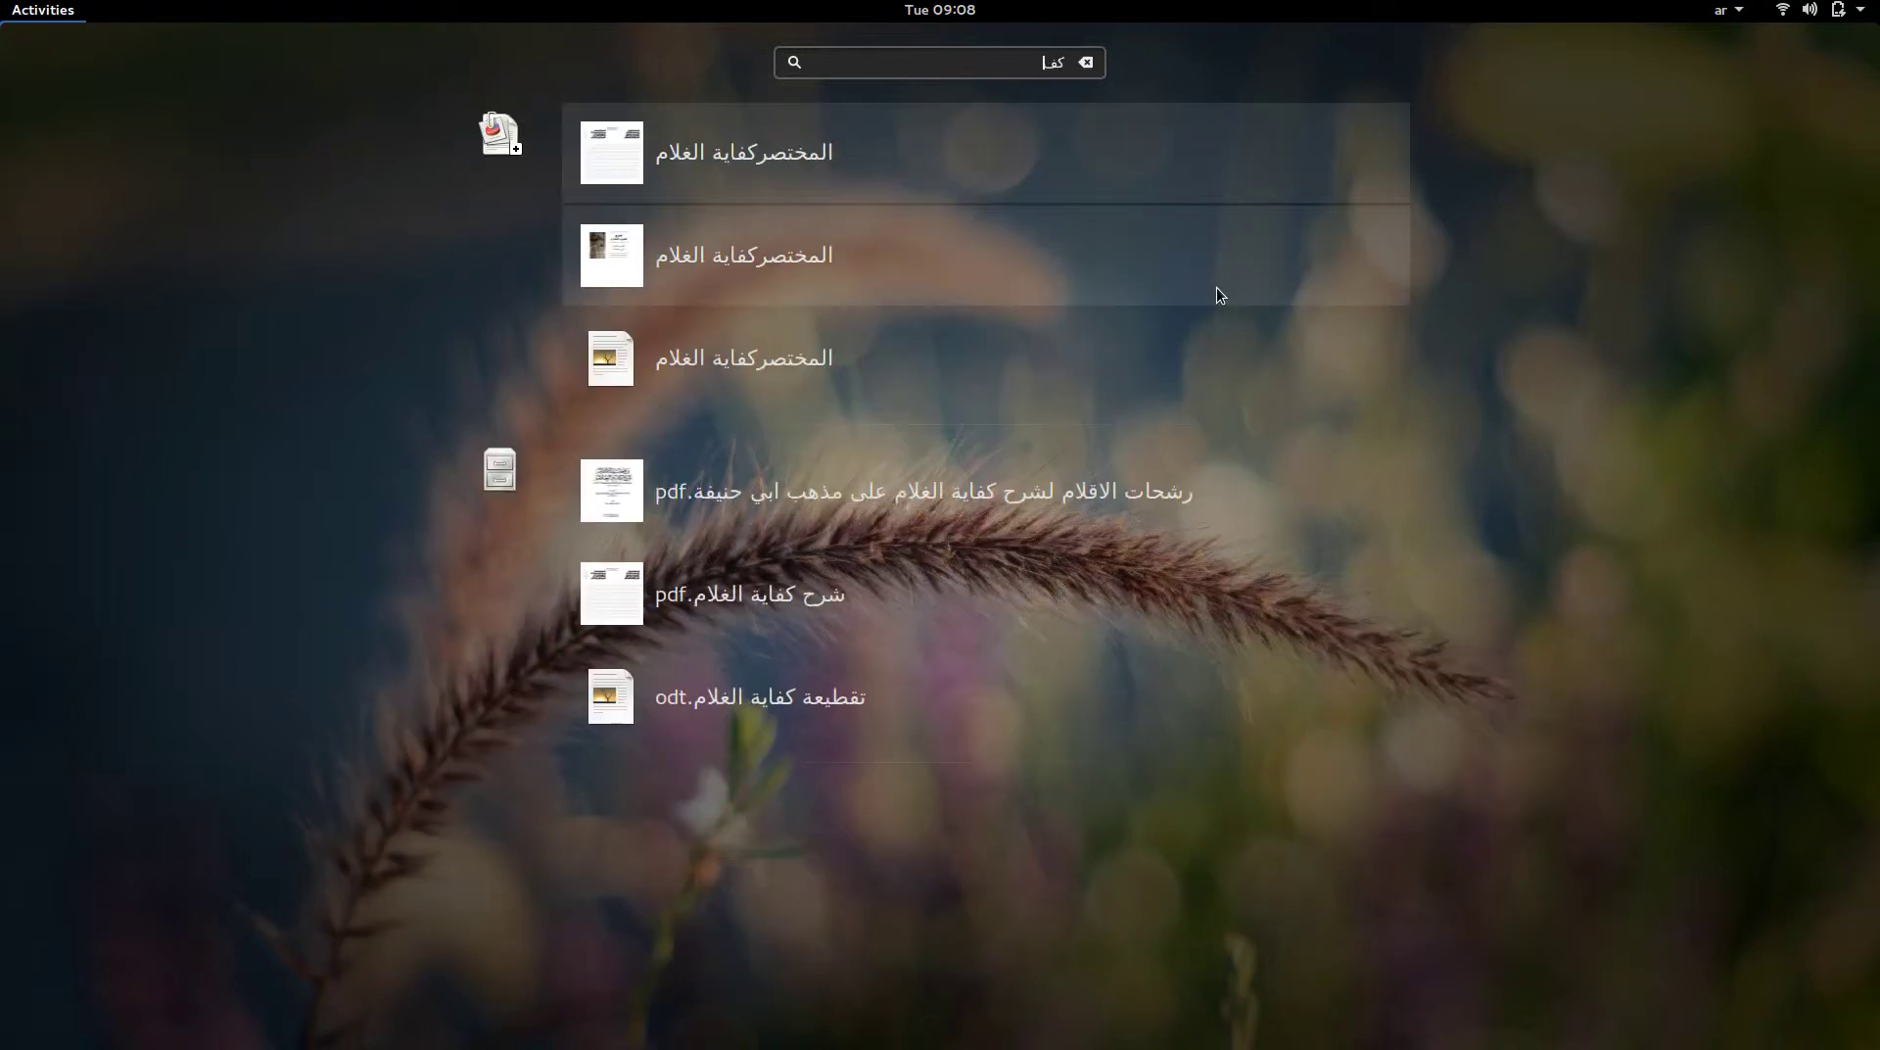
pyautogui.press('BackSpace')
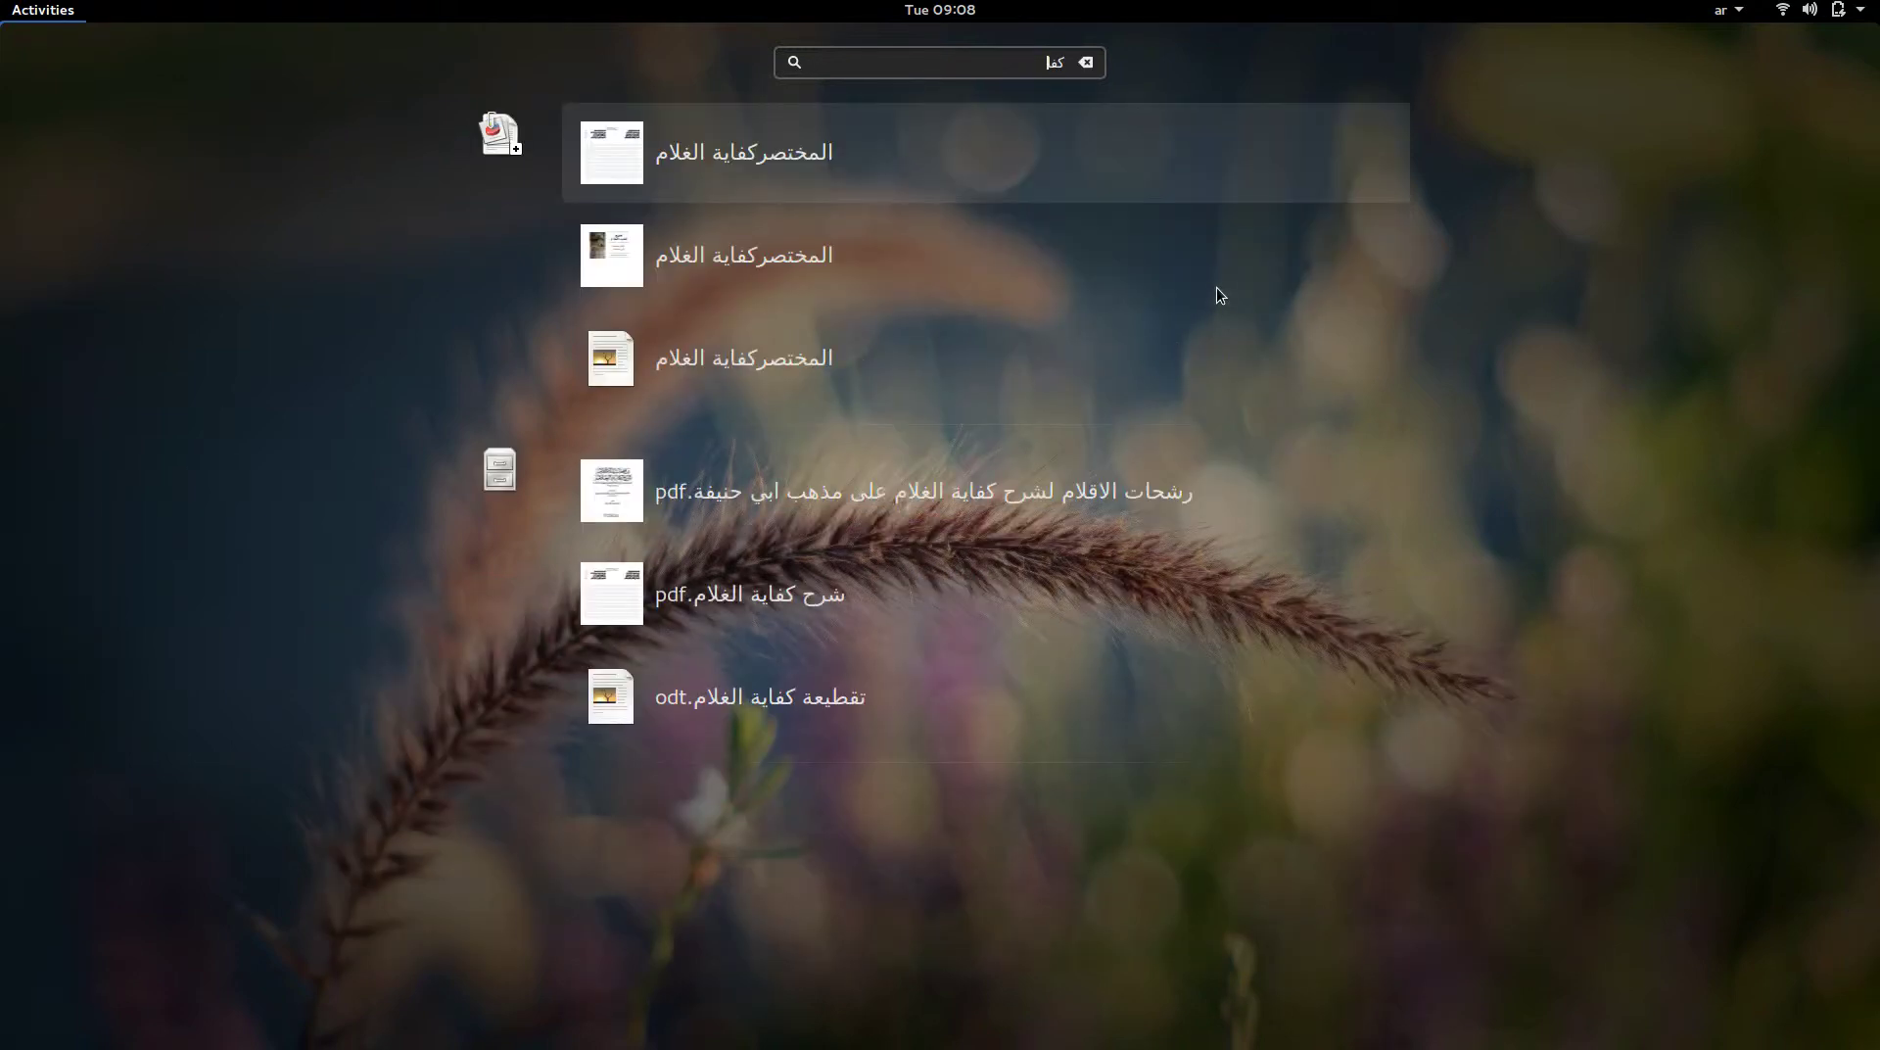
pyautogui.click(854, 162)
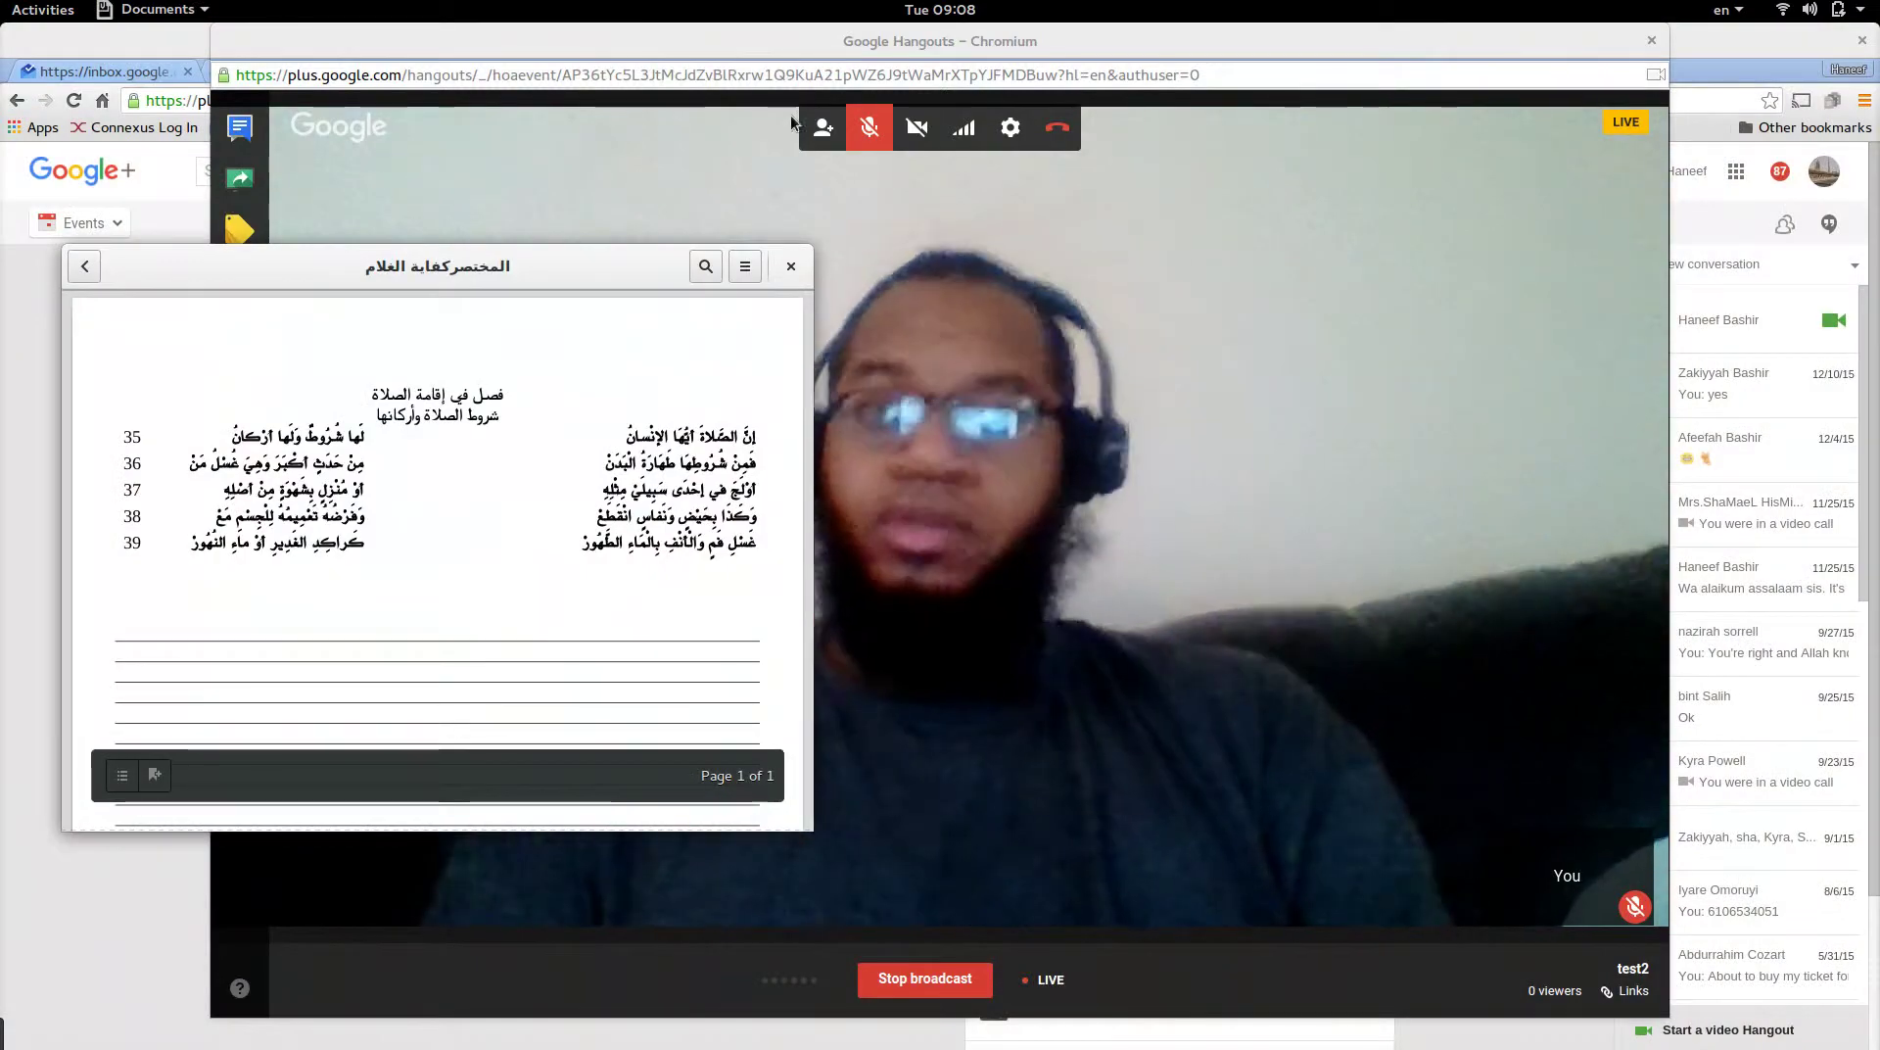
# Screenshare the Documents window with the Arabic text, then move the viewer aside behind Hangouts.
pyautogui.click(723, 43)
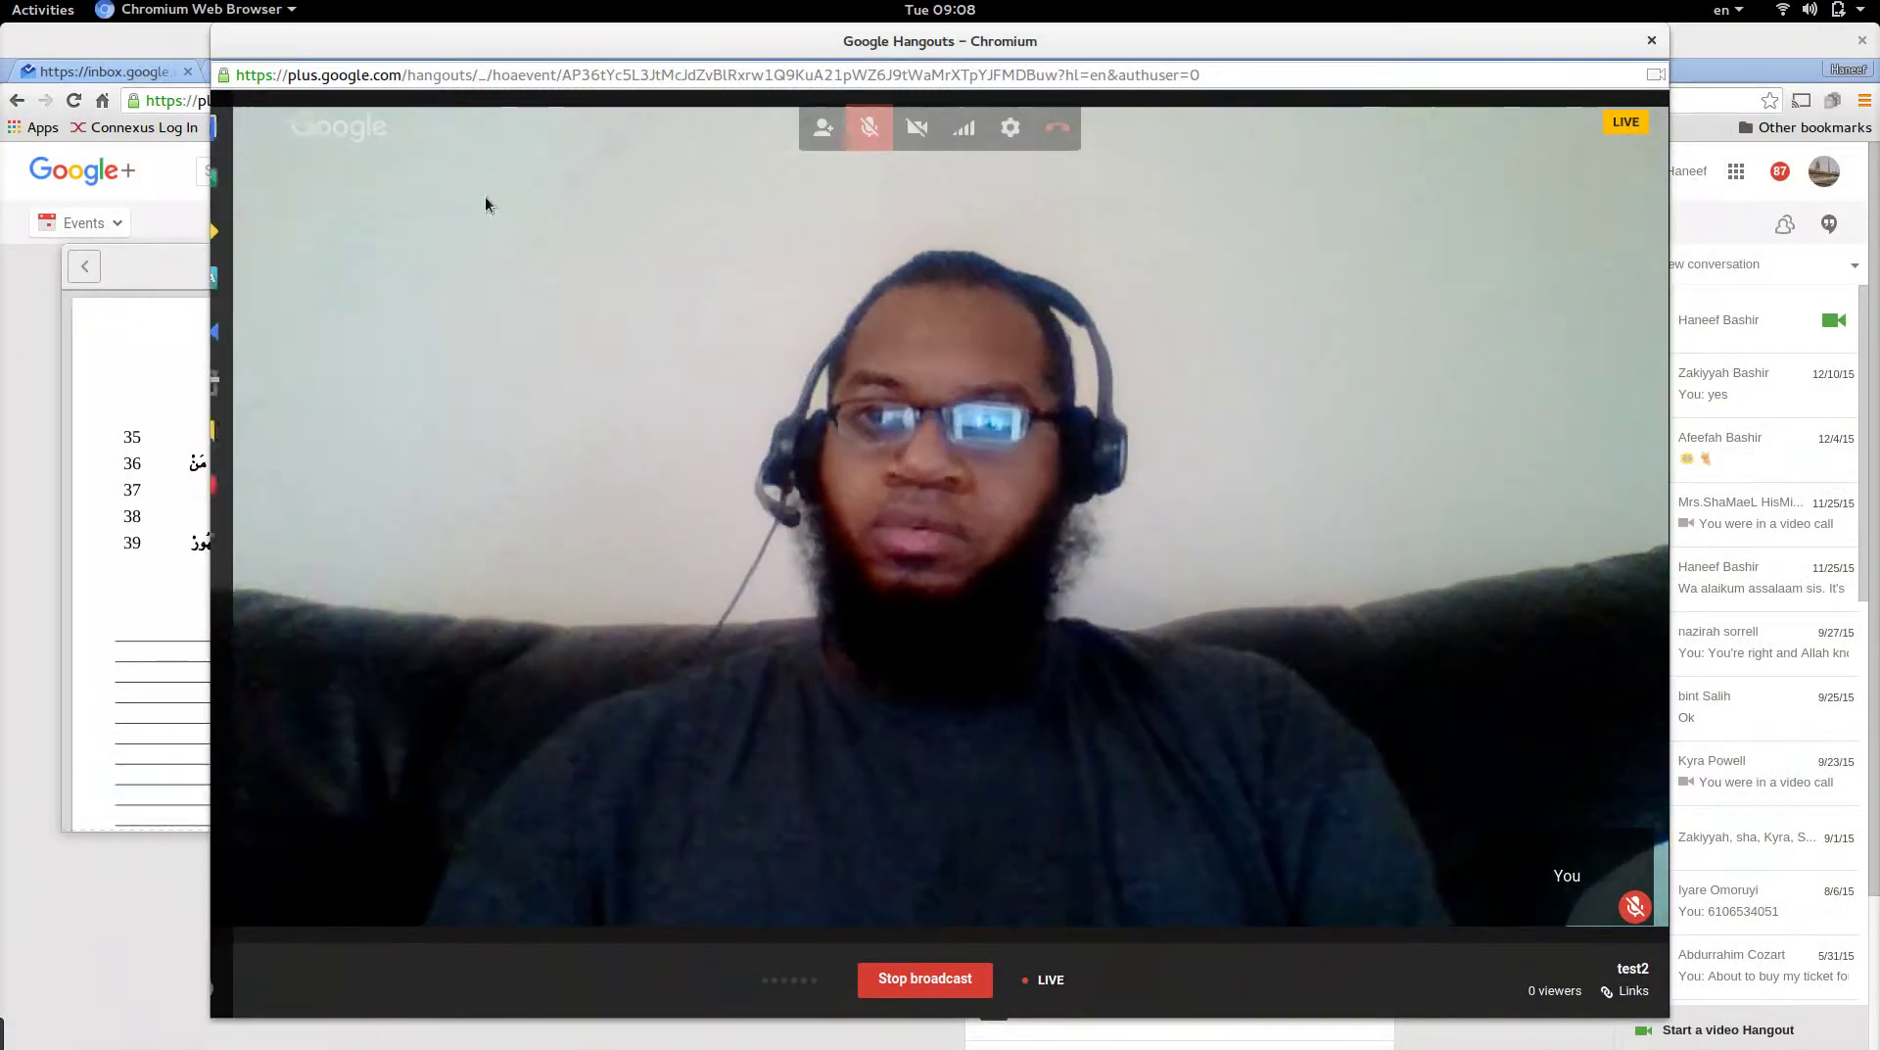
pyautogui.click(238, 177)
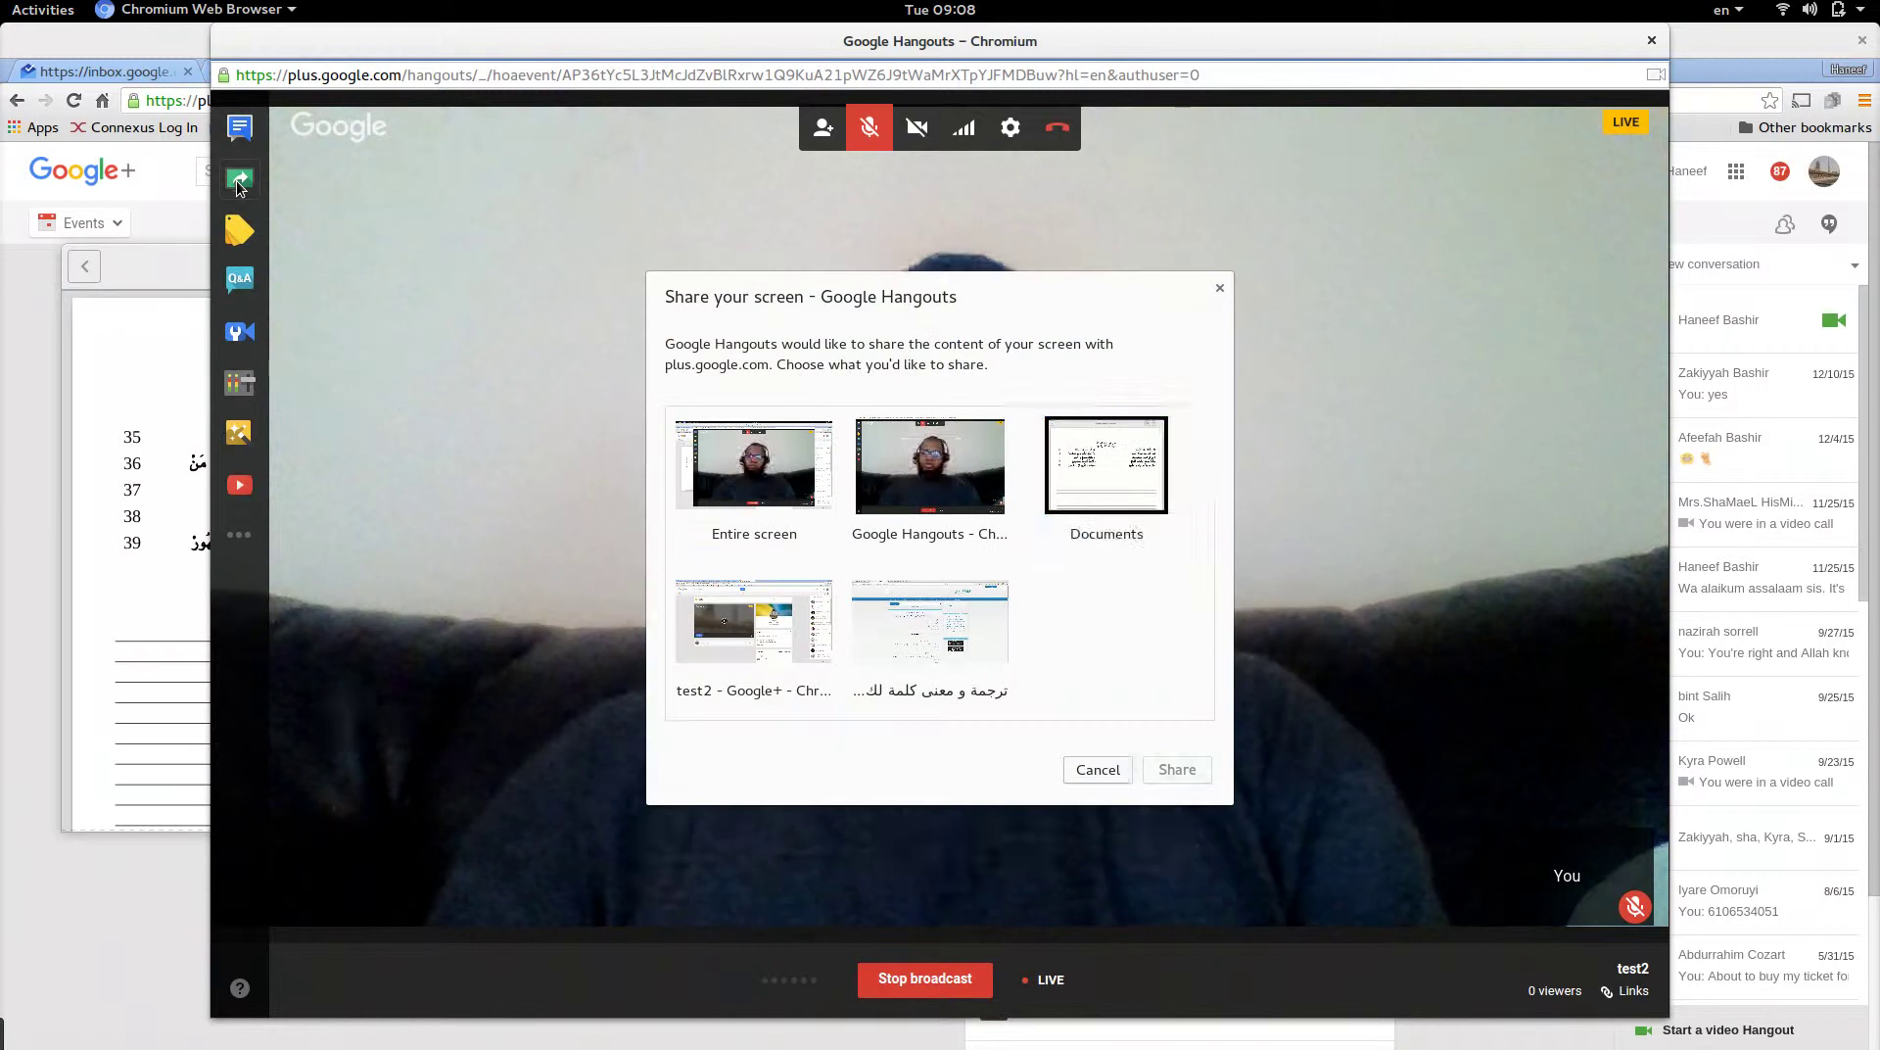
pyautogui.click(1095, 458)
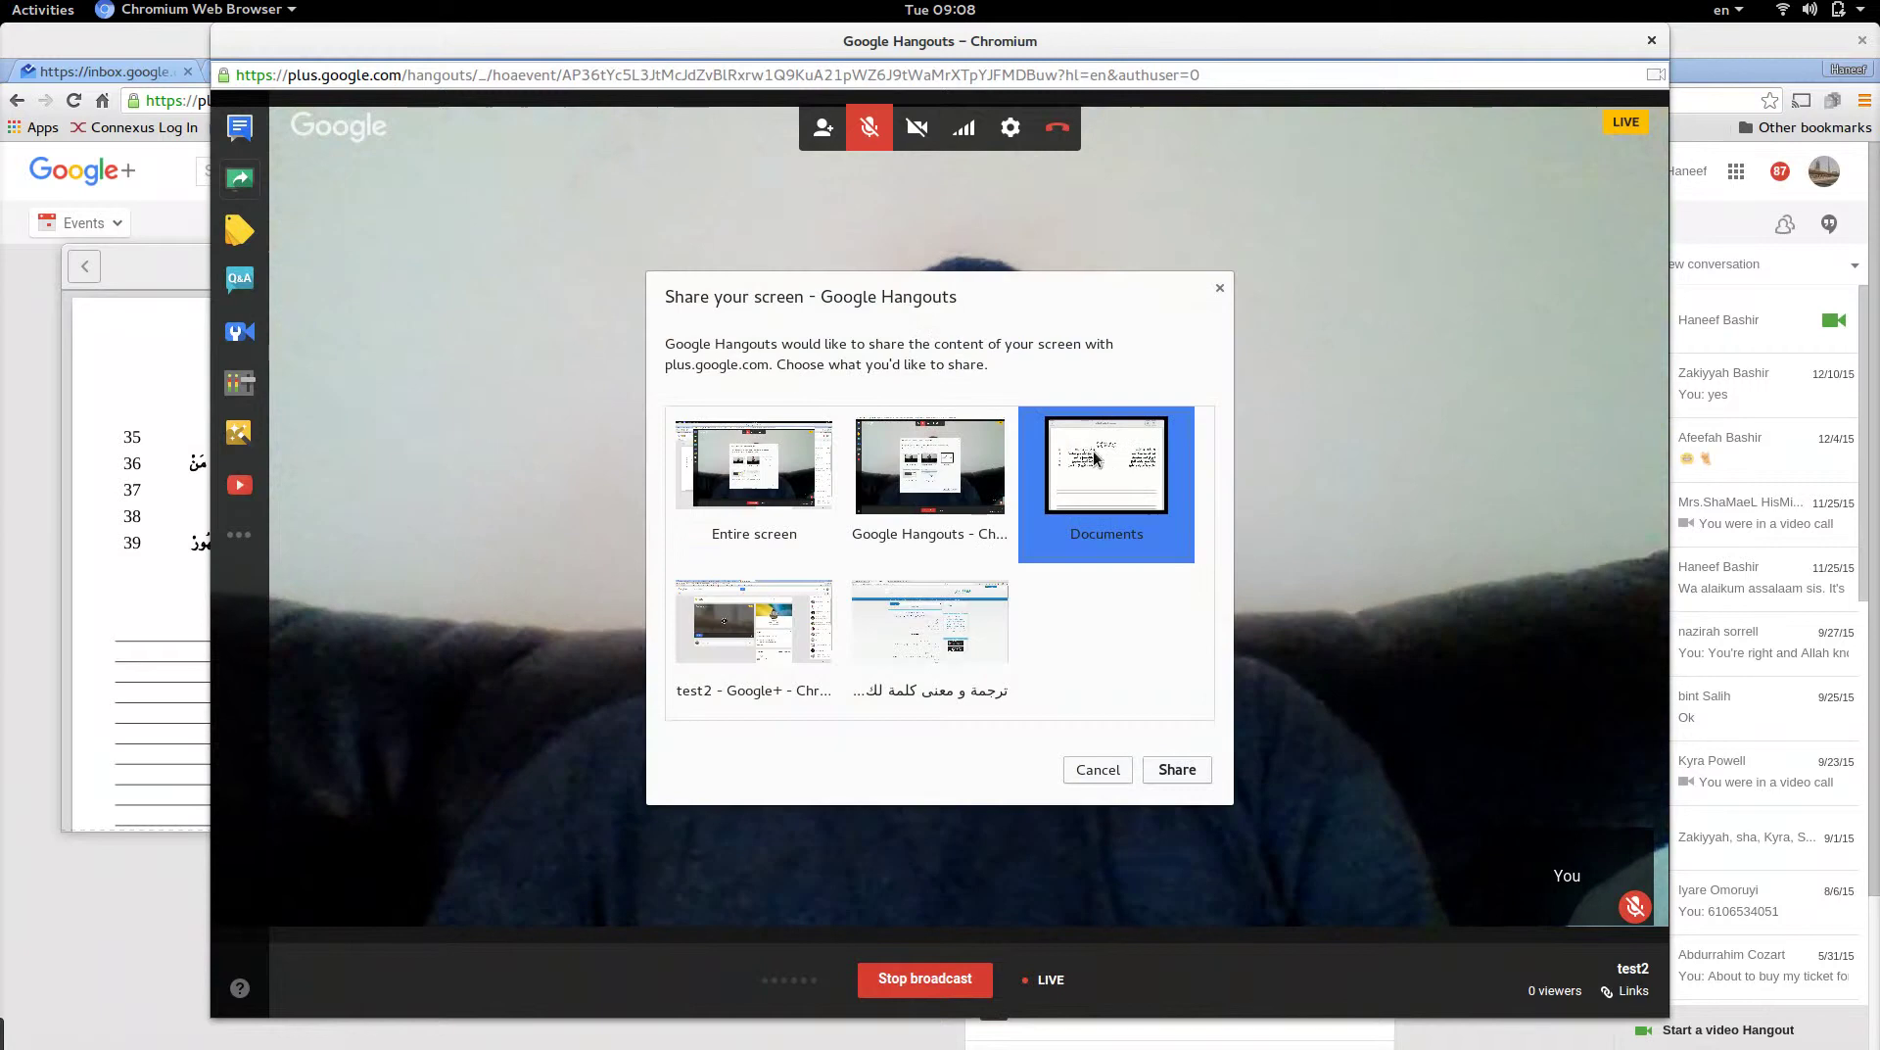
pyautogui.click(1181, 772)
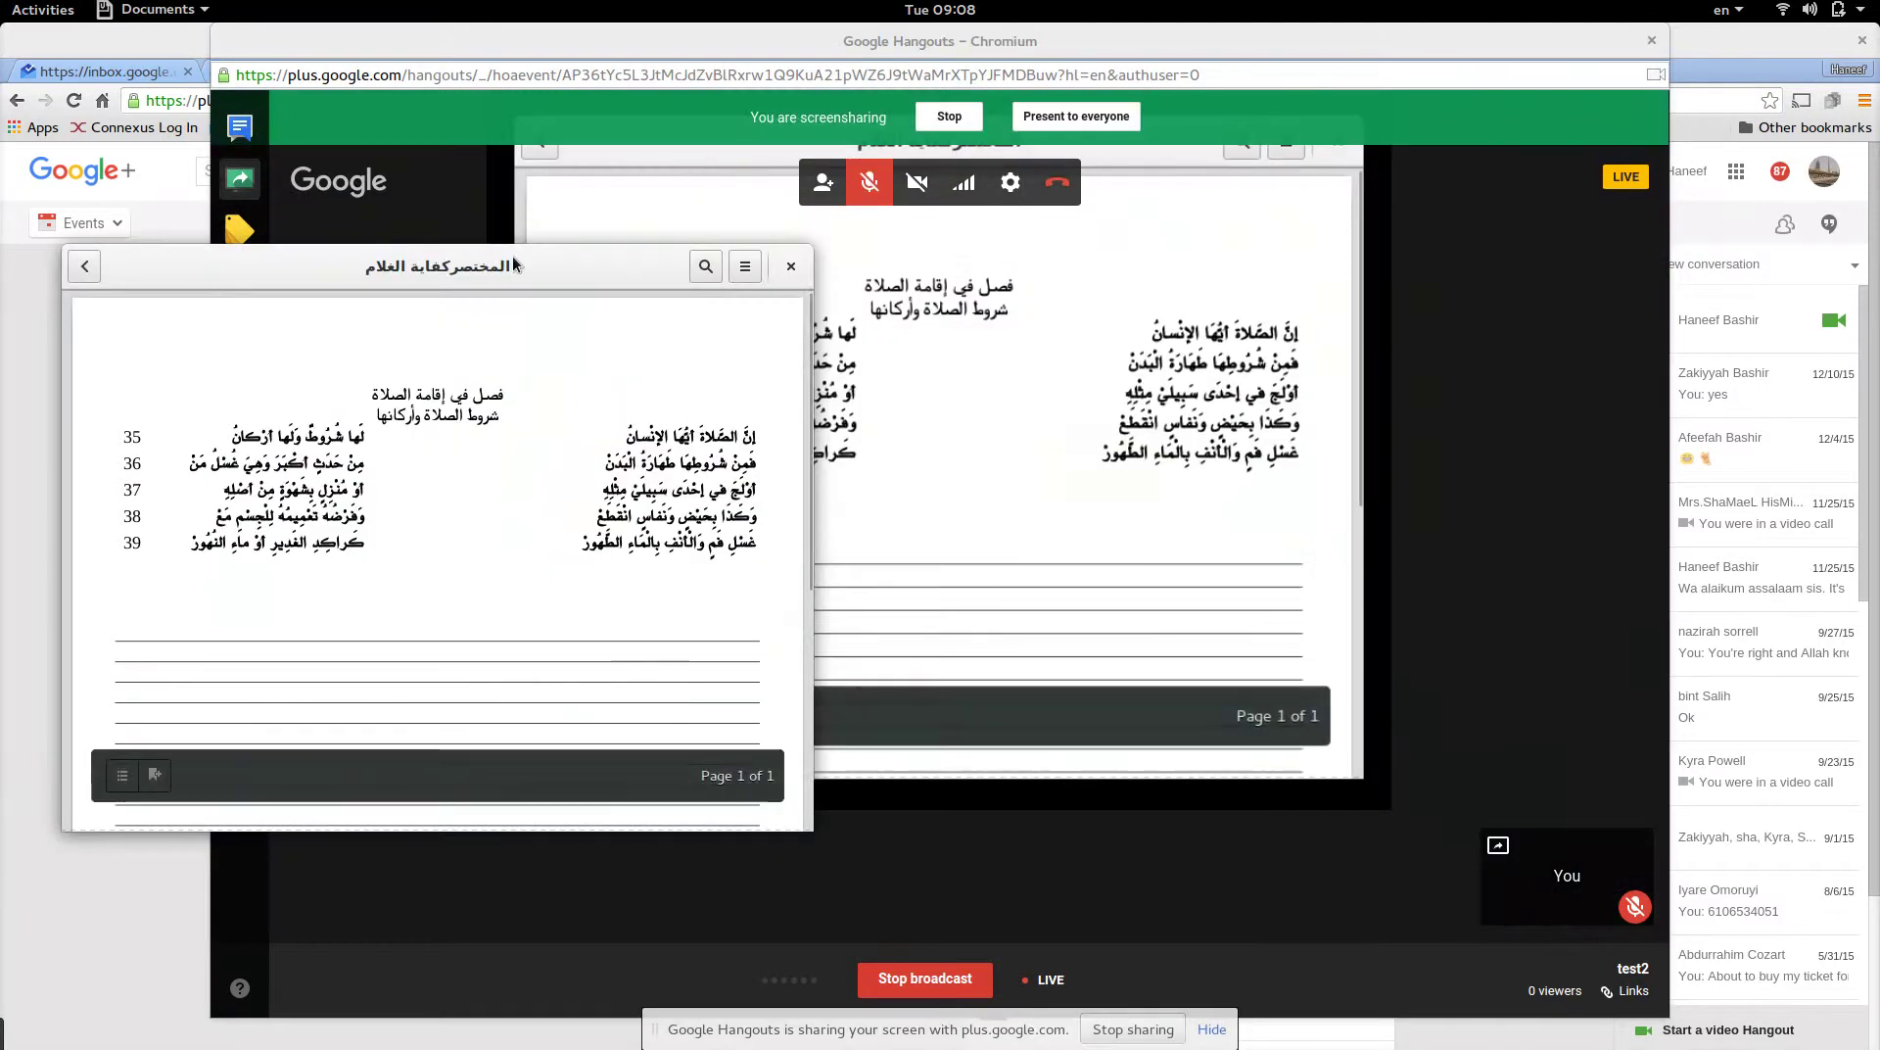
pyautogui.moveTo(515, 264); pyautogui.dragTo(454, 432)
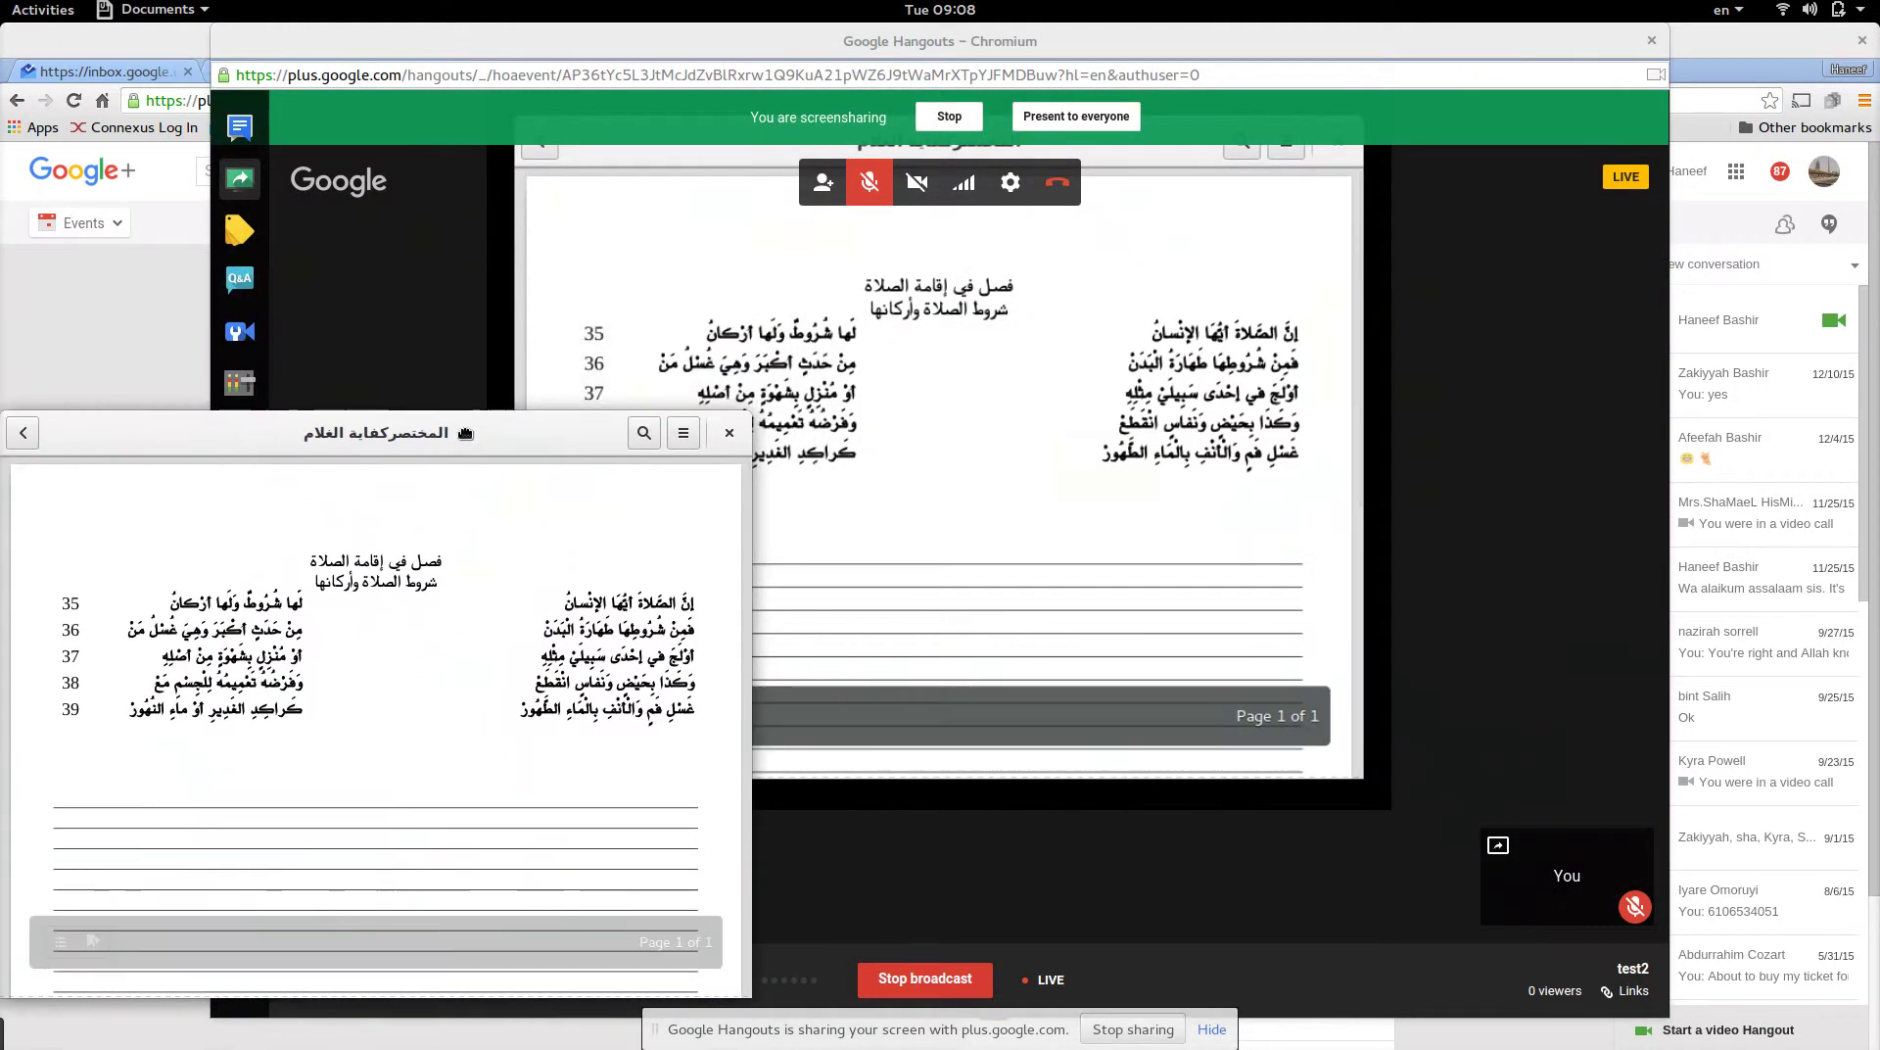
pyautogui.click(786, 40)
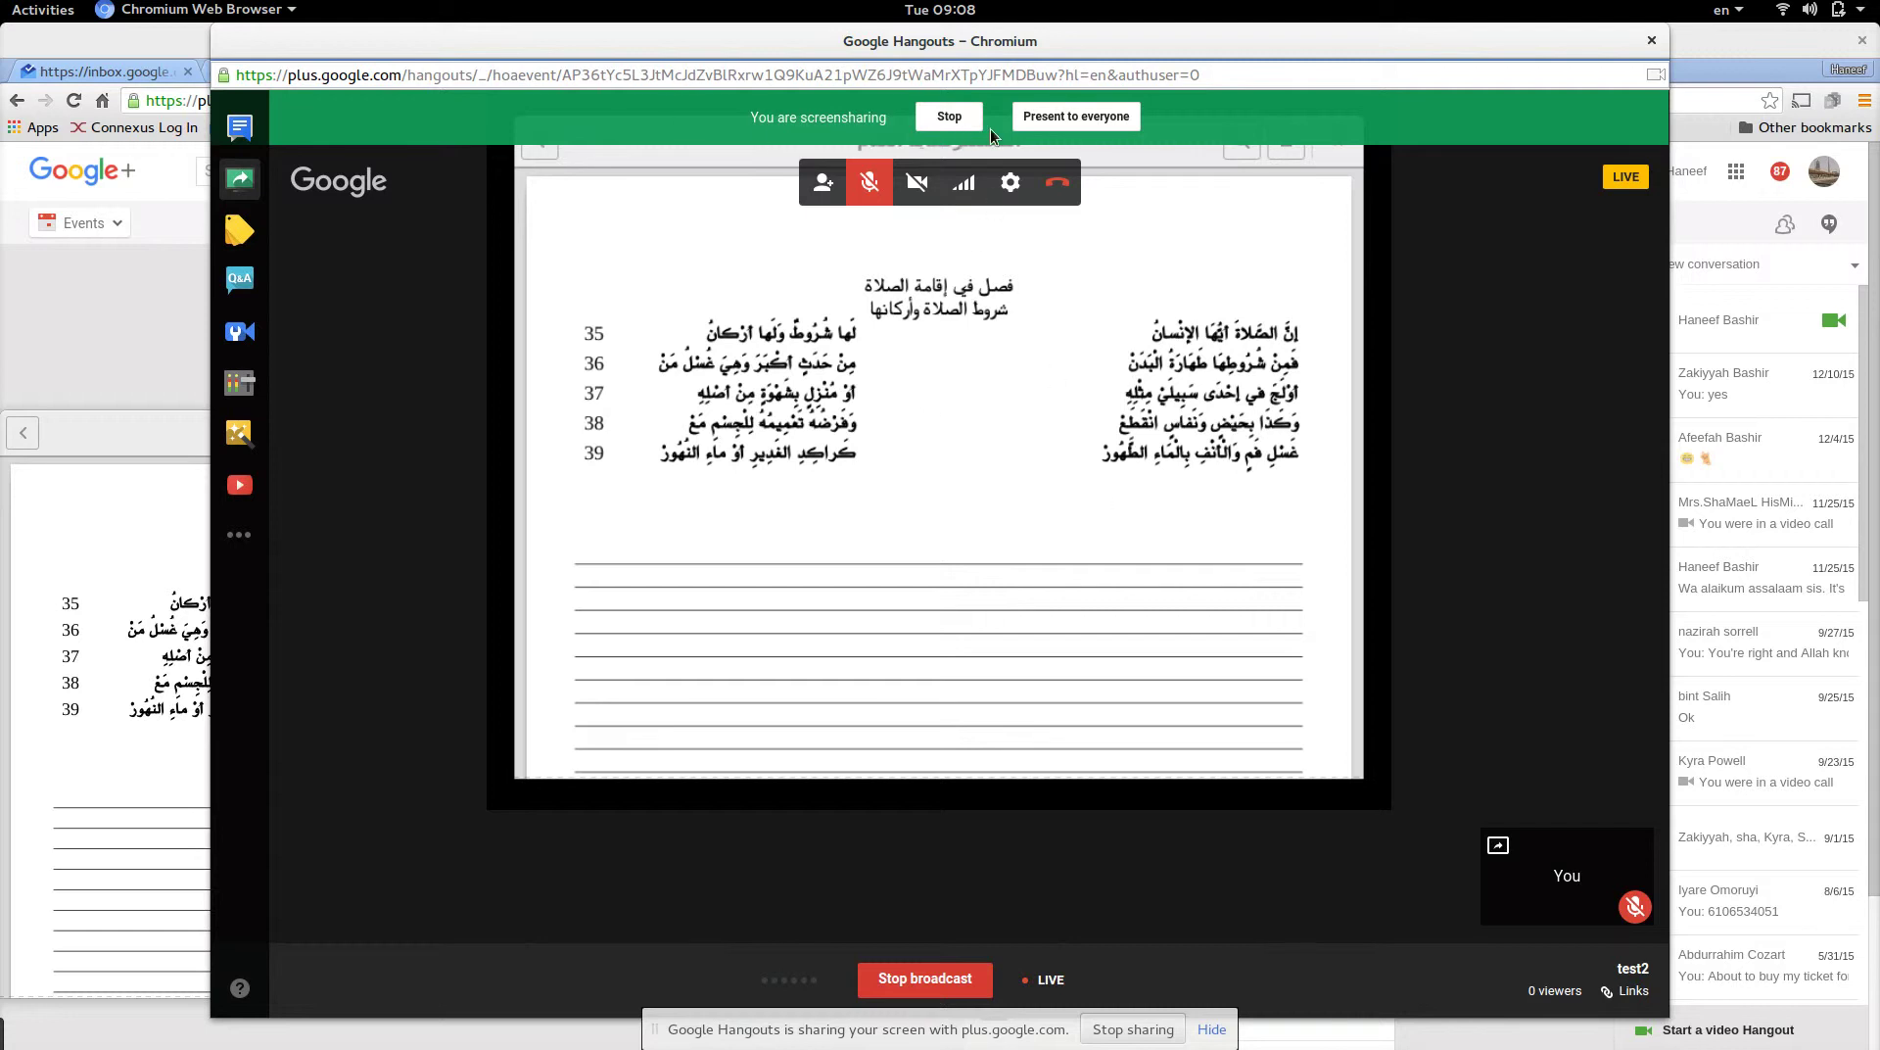
# Present the shared Arabic document screen to everyone in the test2 broadcast.
pyautogui.click(1092, 118)
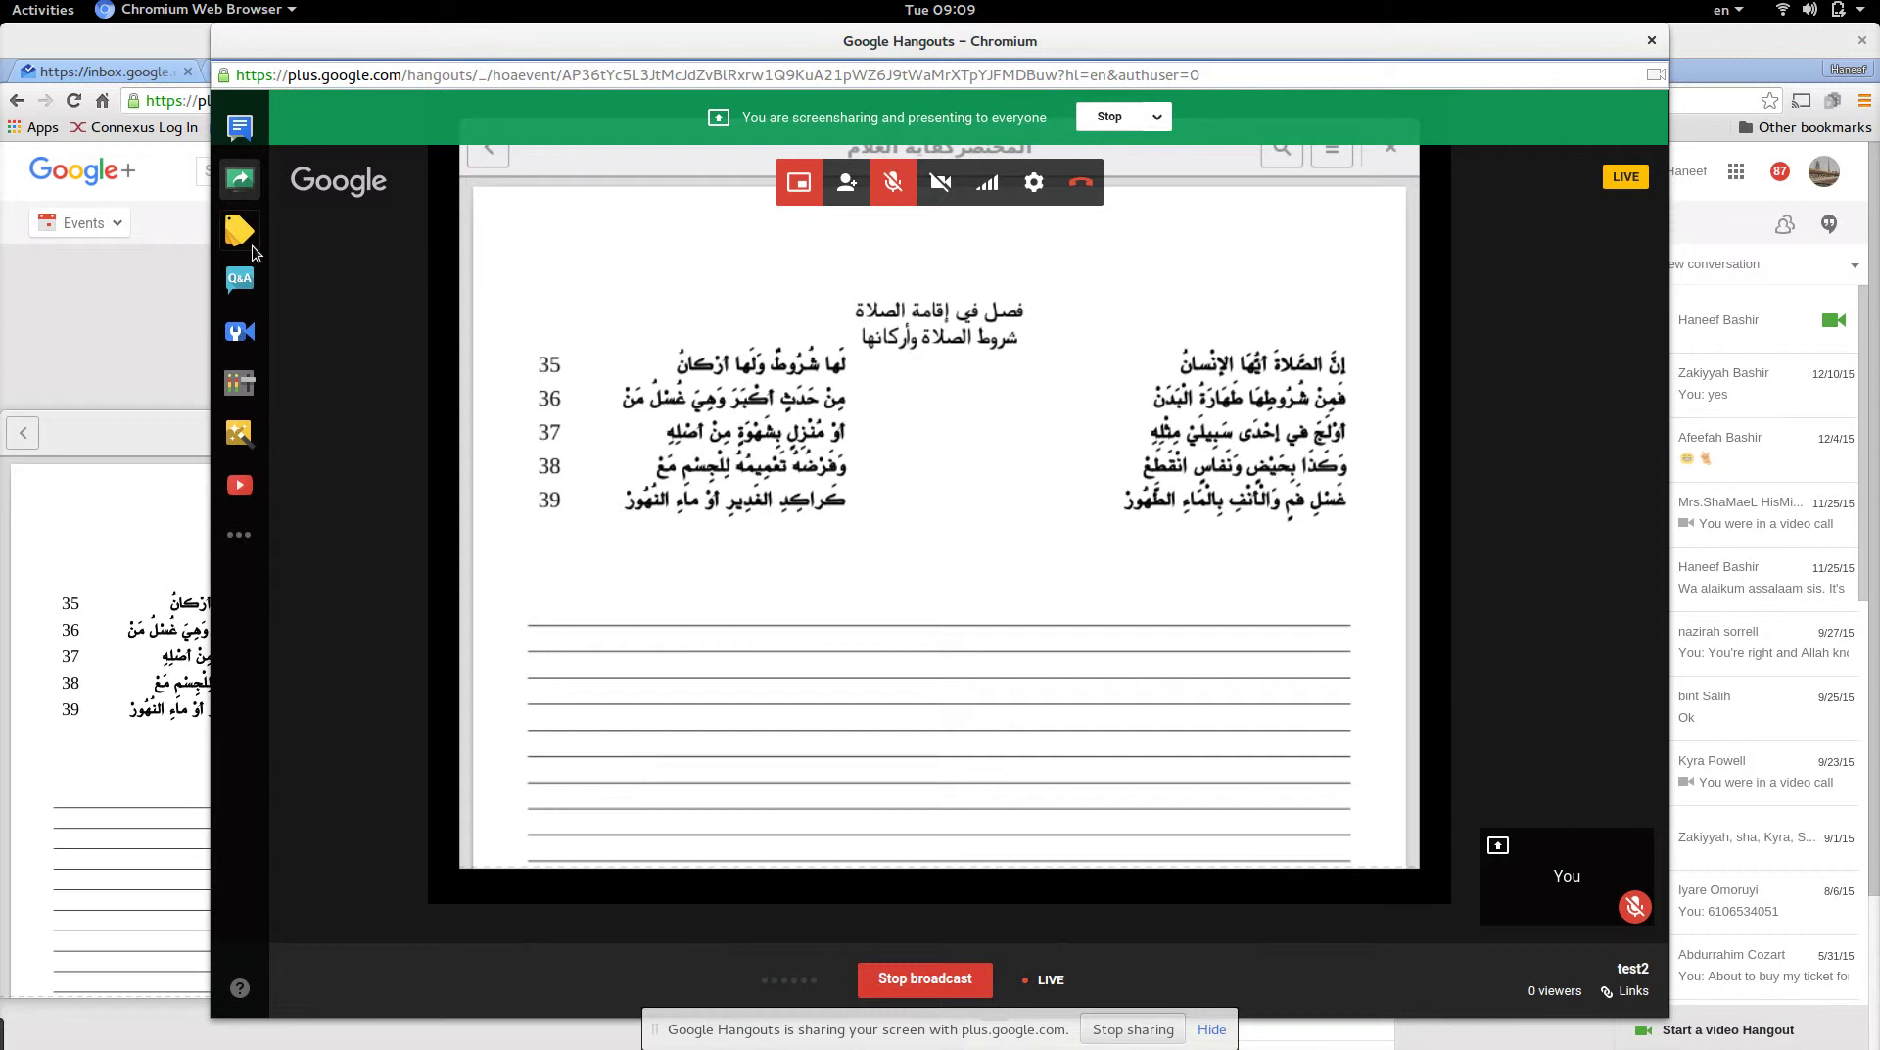
# Send 'what is it you want to know' to the Hangout's group chat.
pyautogui.click(243, 144)
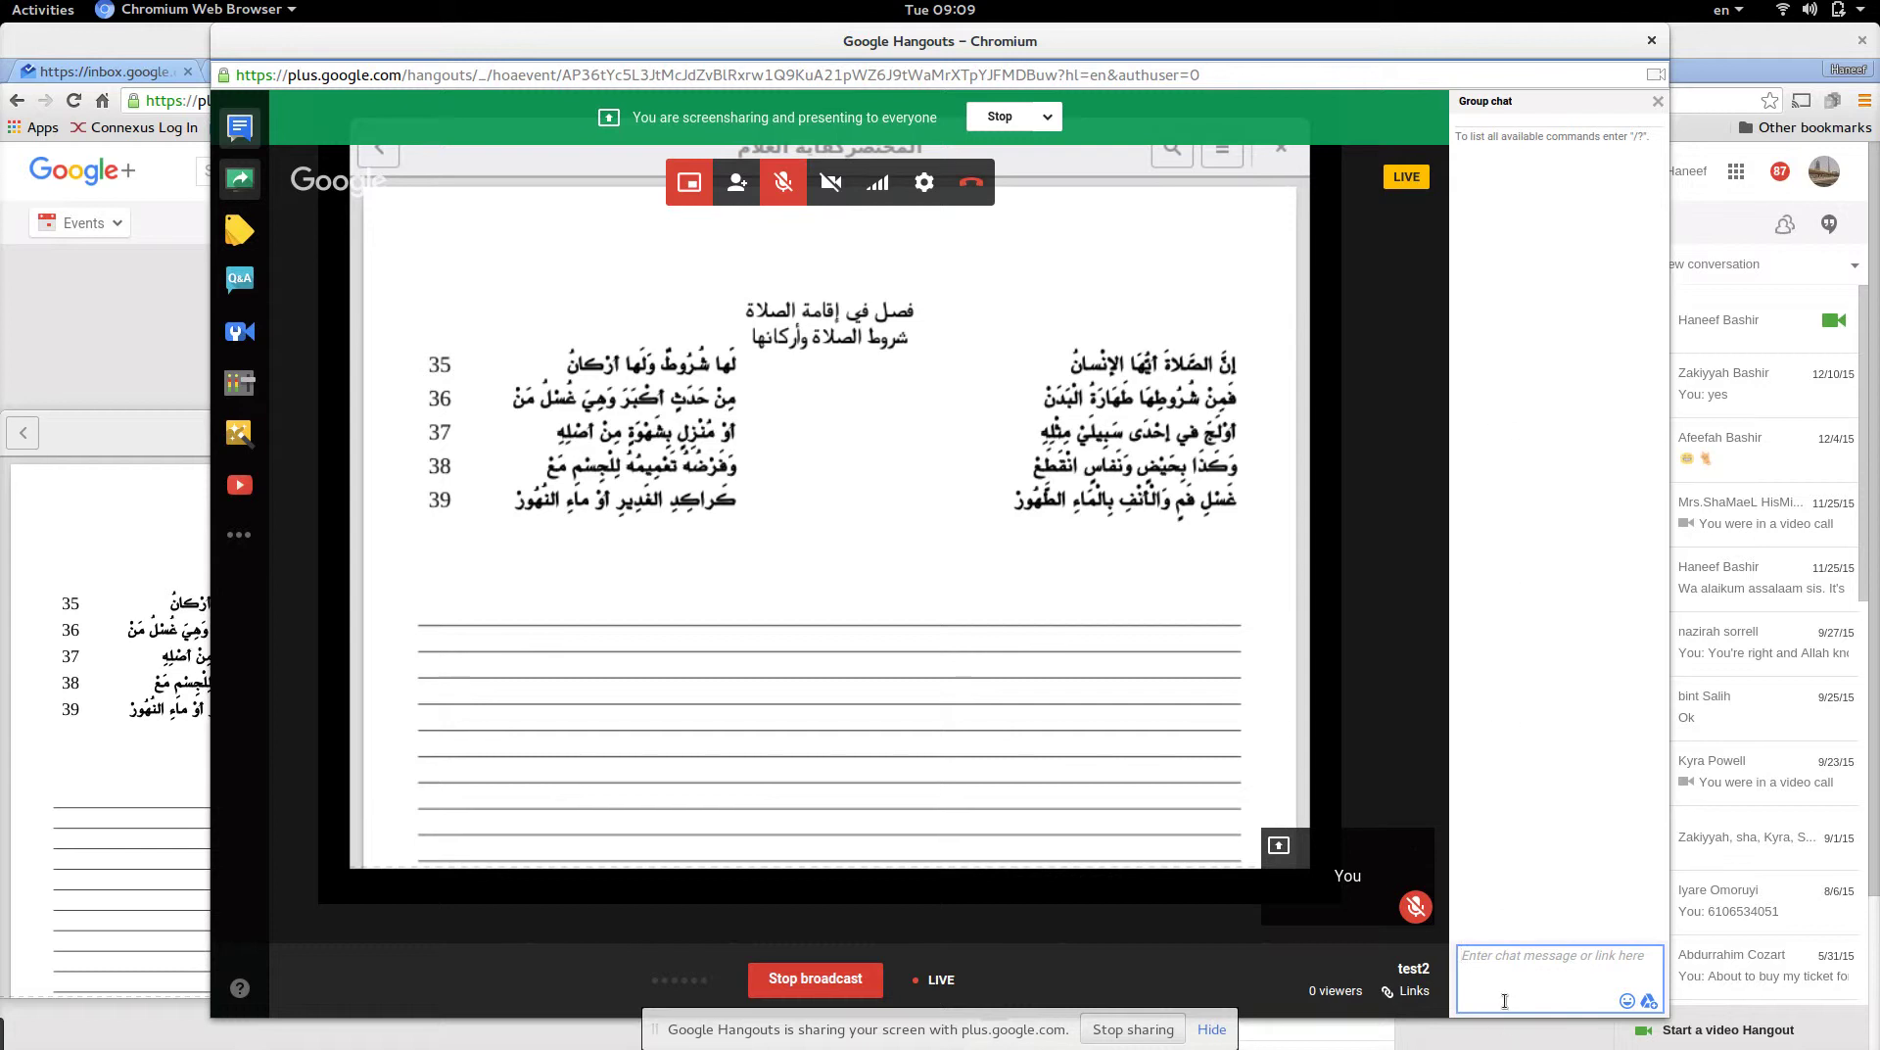
pyautogui.write('what is it you want to know')
pyautogui.press('Return')
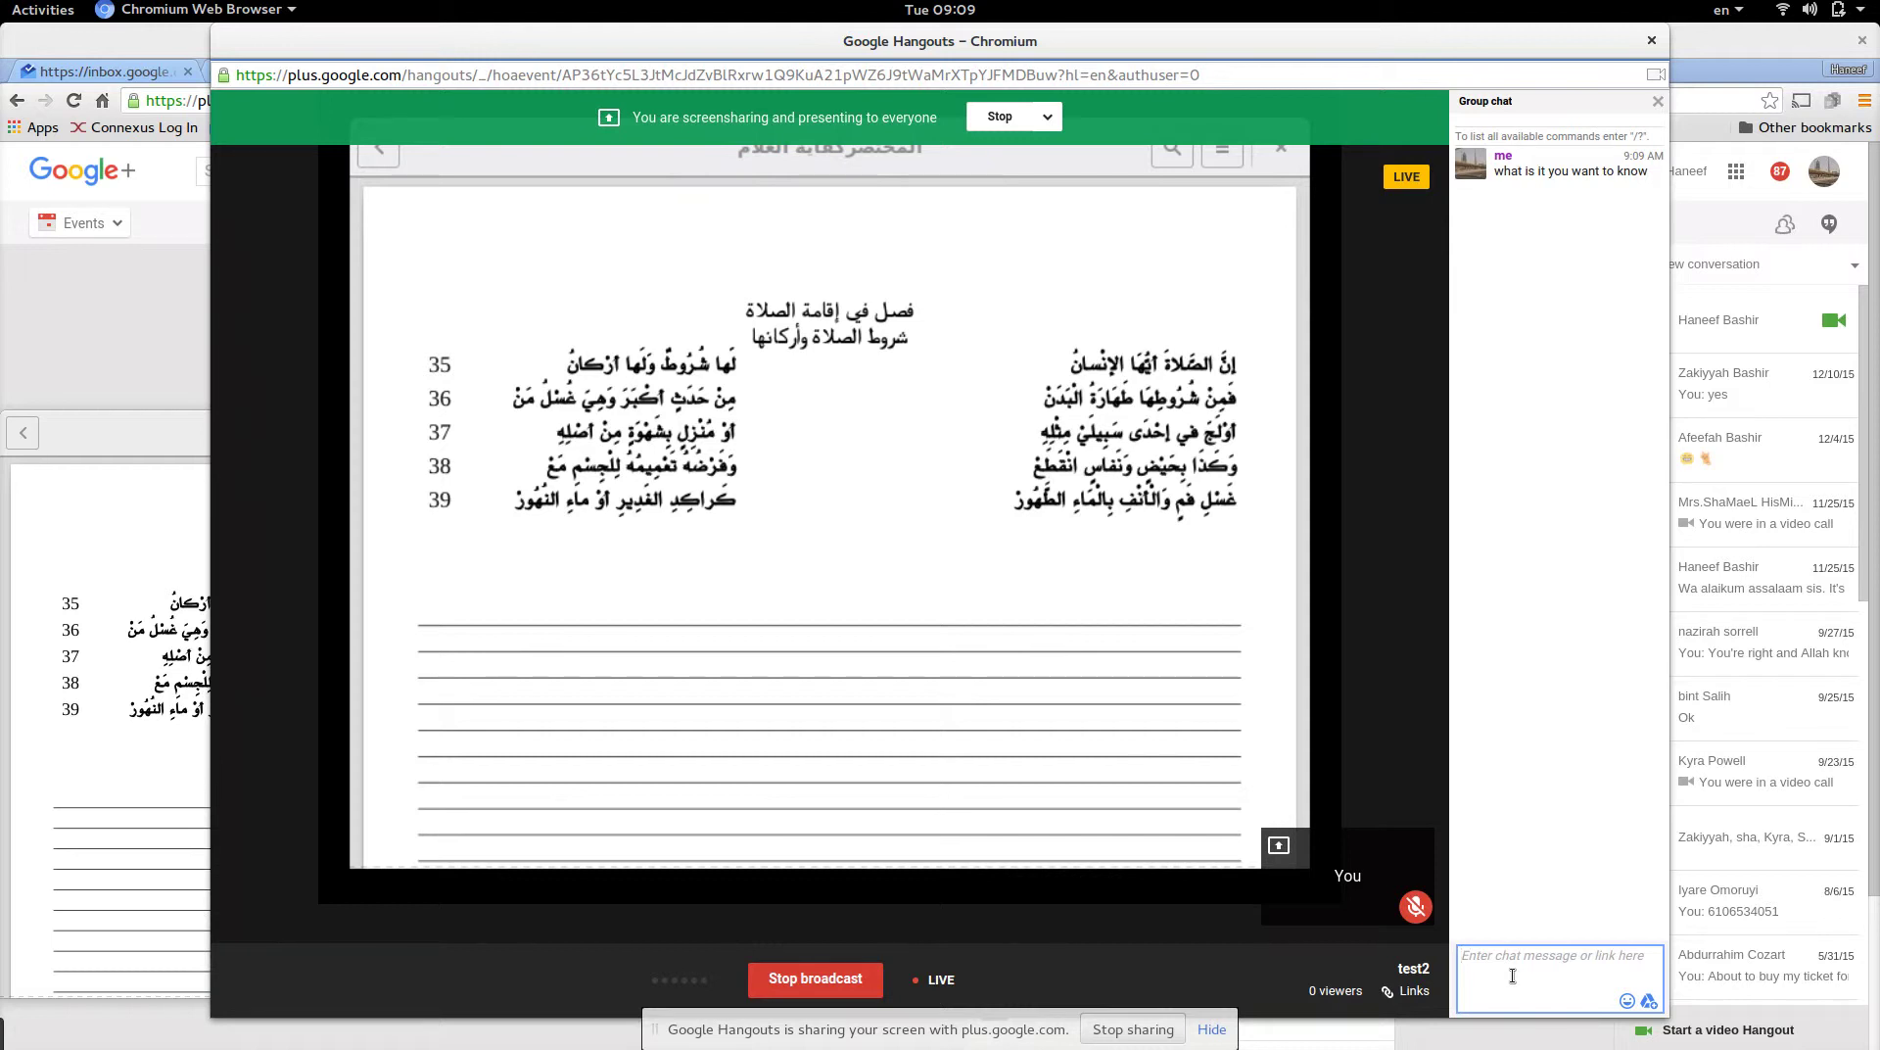
pyautogui.moveTo(1387, 794)
pyautogui.moveTo(1098, 218)
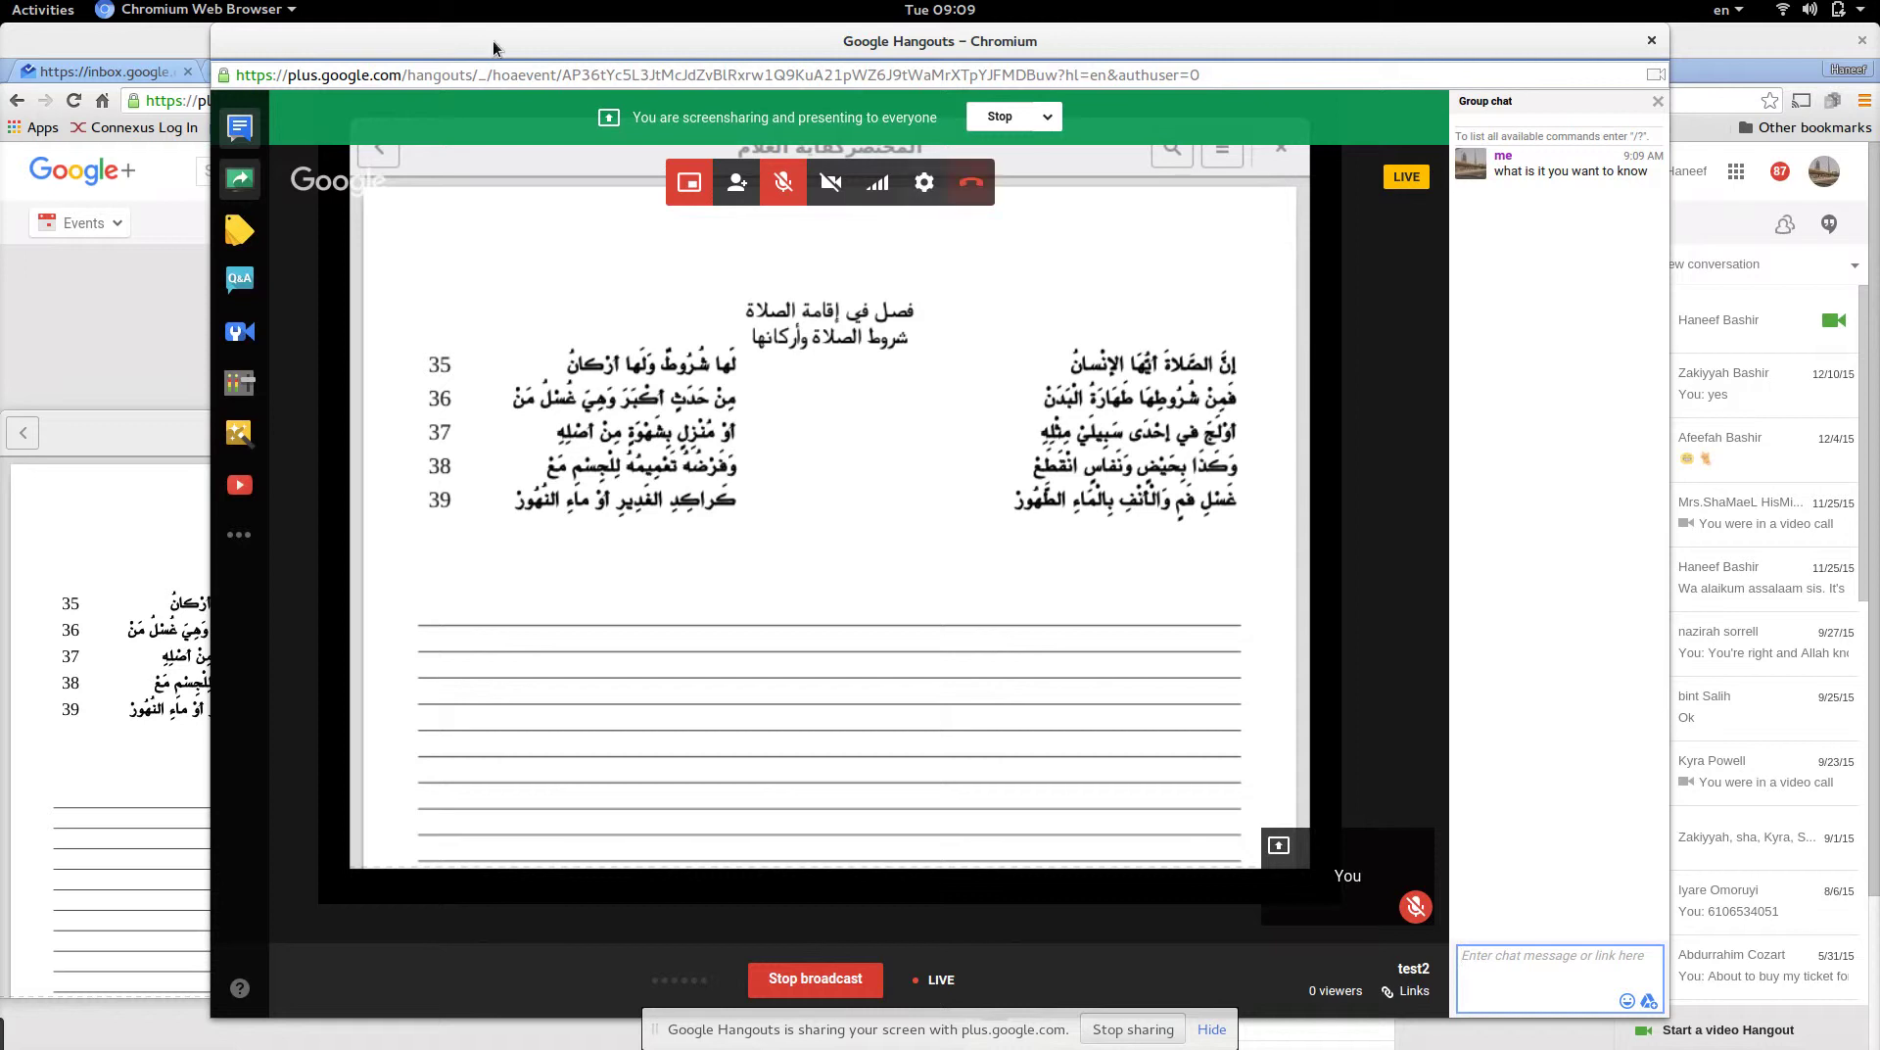
pyautogui.moveTo(5, 14)
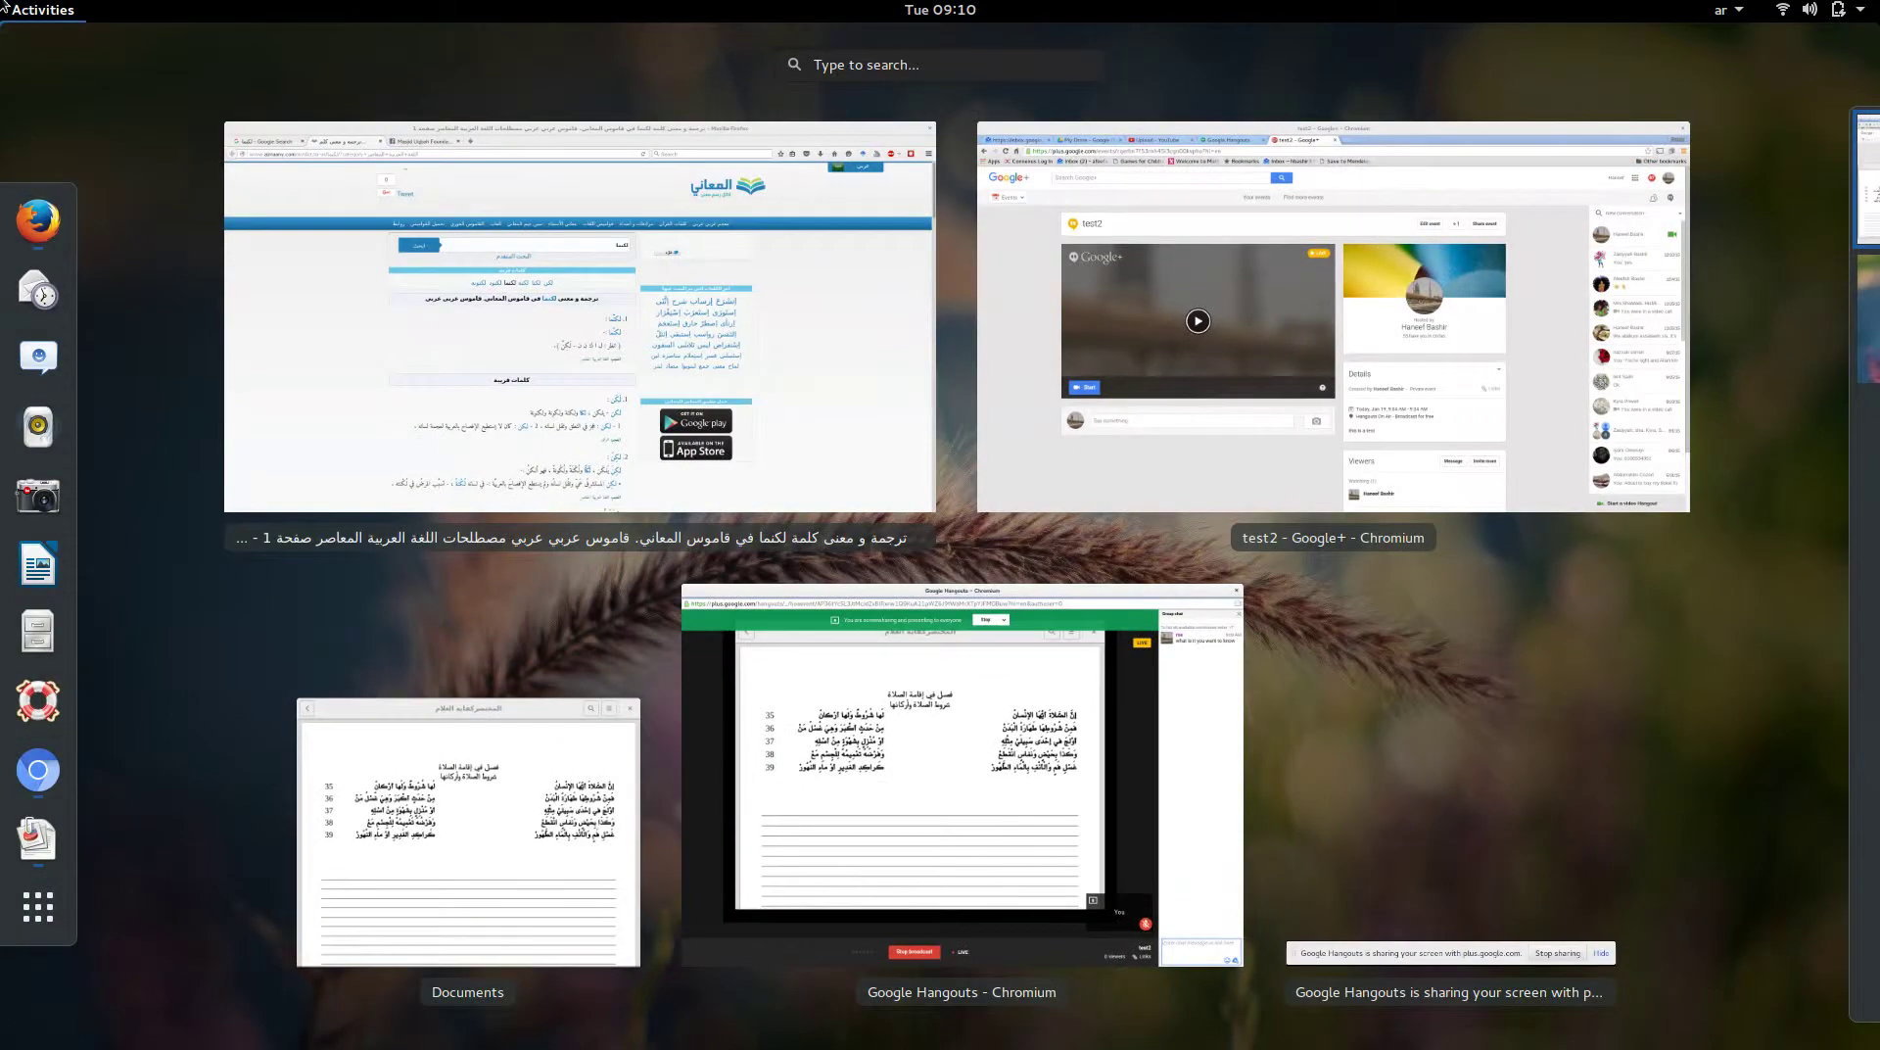
# Close the Activities overview and show the screen recorder's menu from the bottom-left tray.
pyautogui.press('Escape')
pyautogui.moveTo(30, 1040)
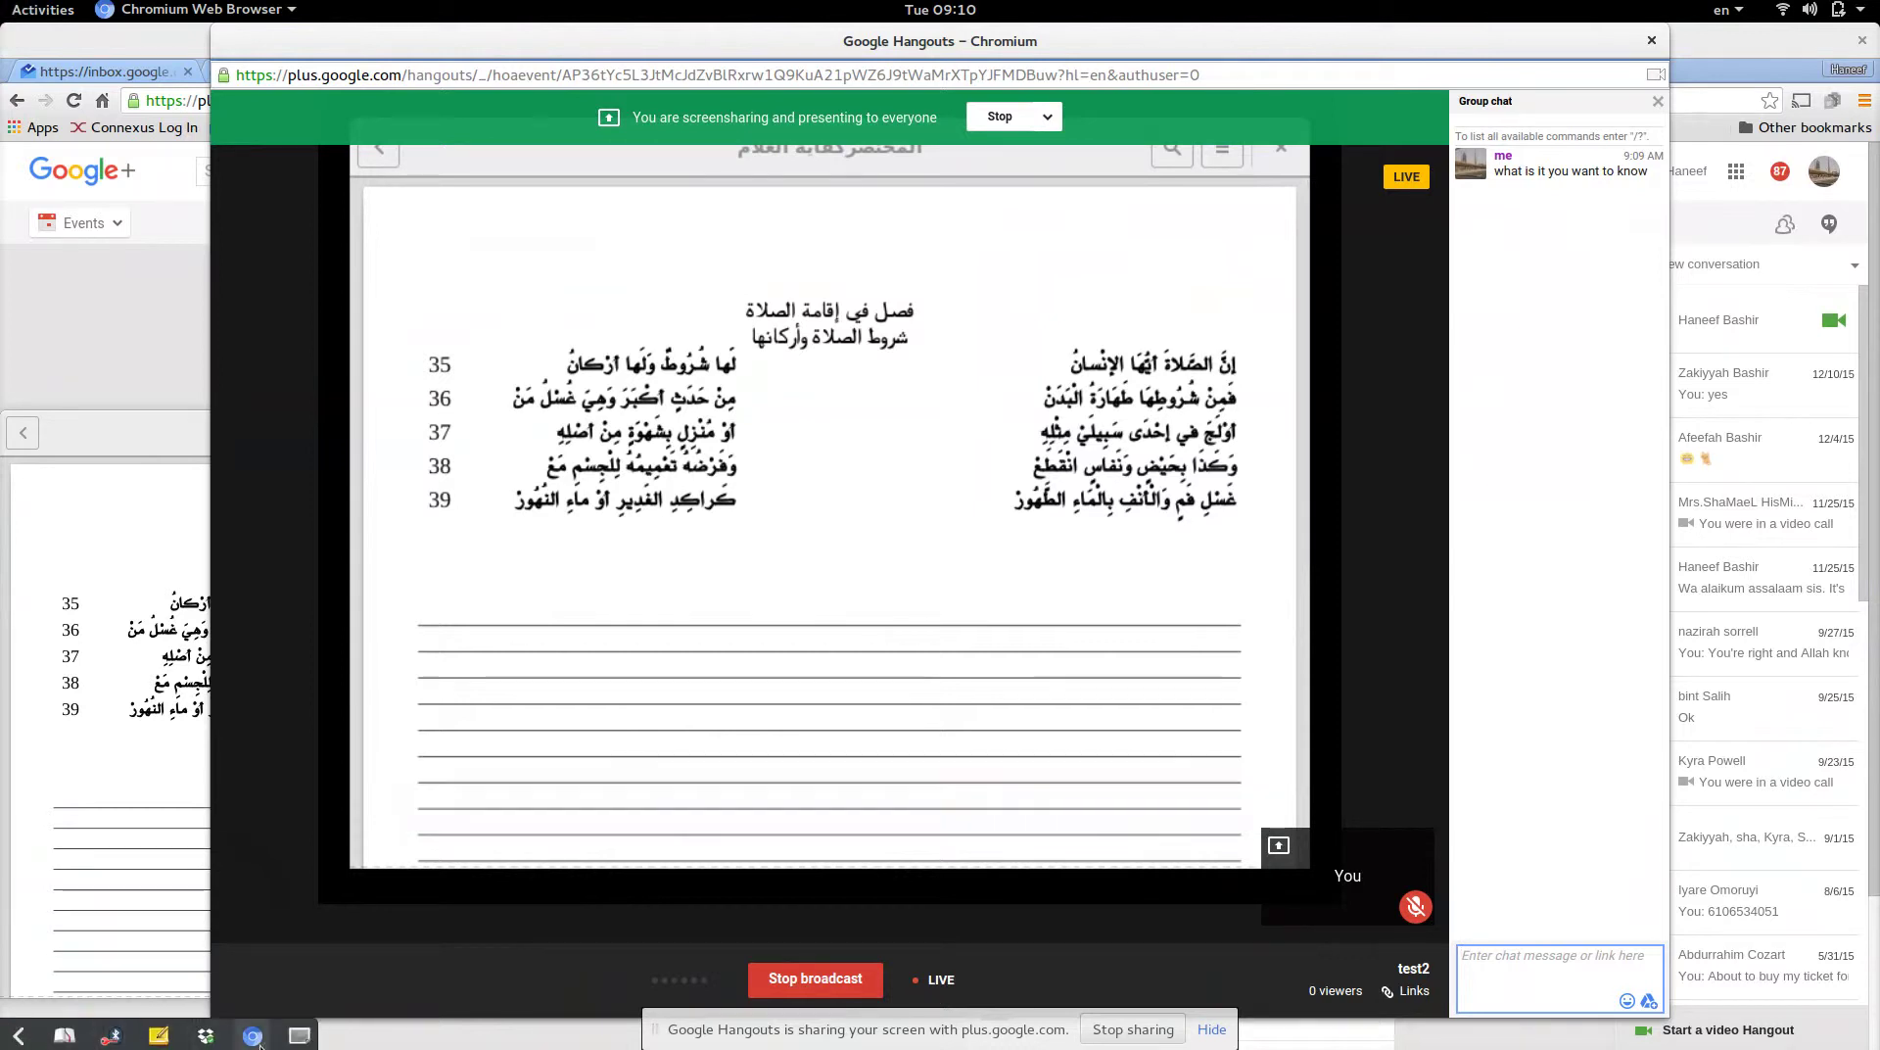
pyautogui.click(300, 1038)
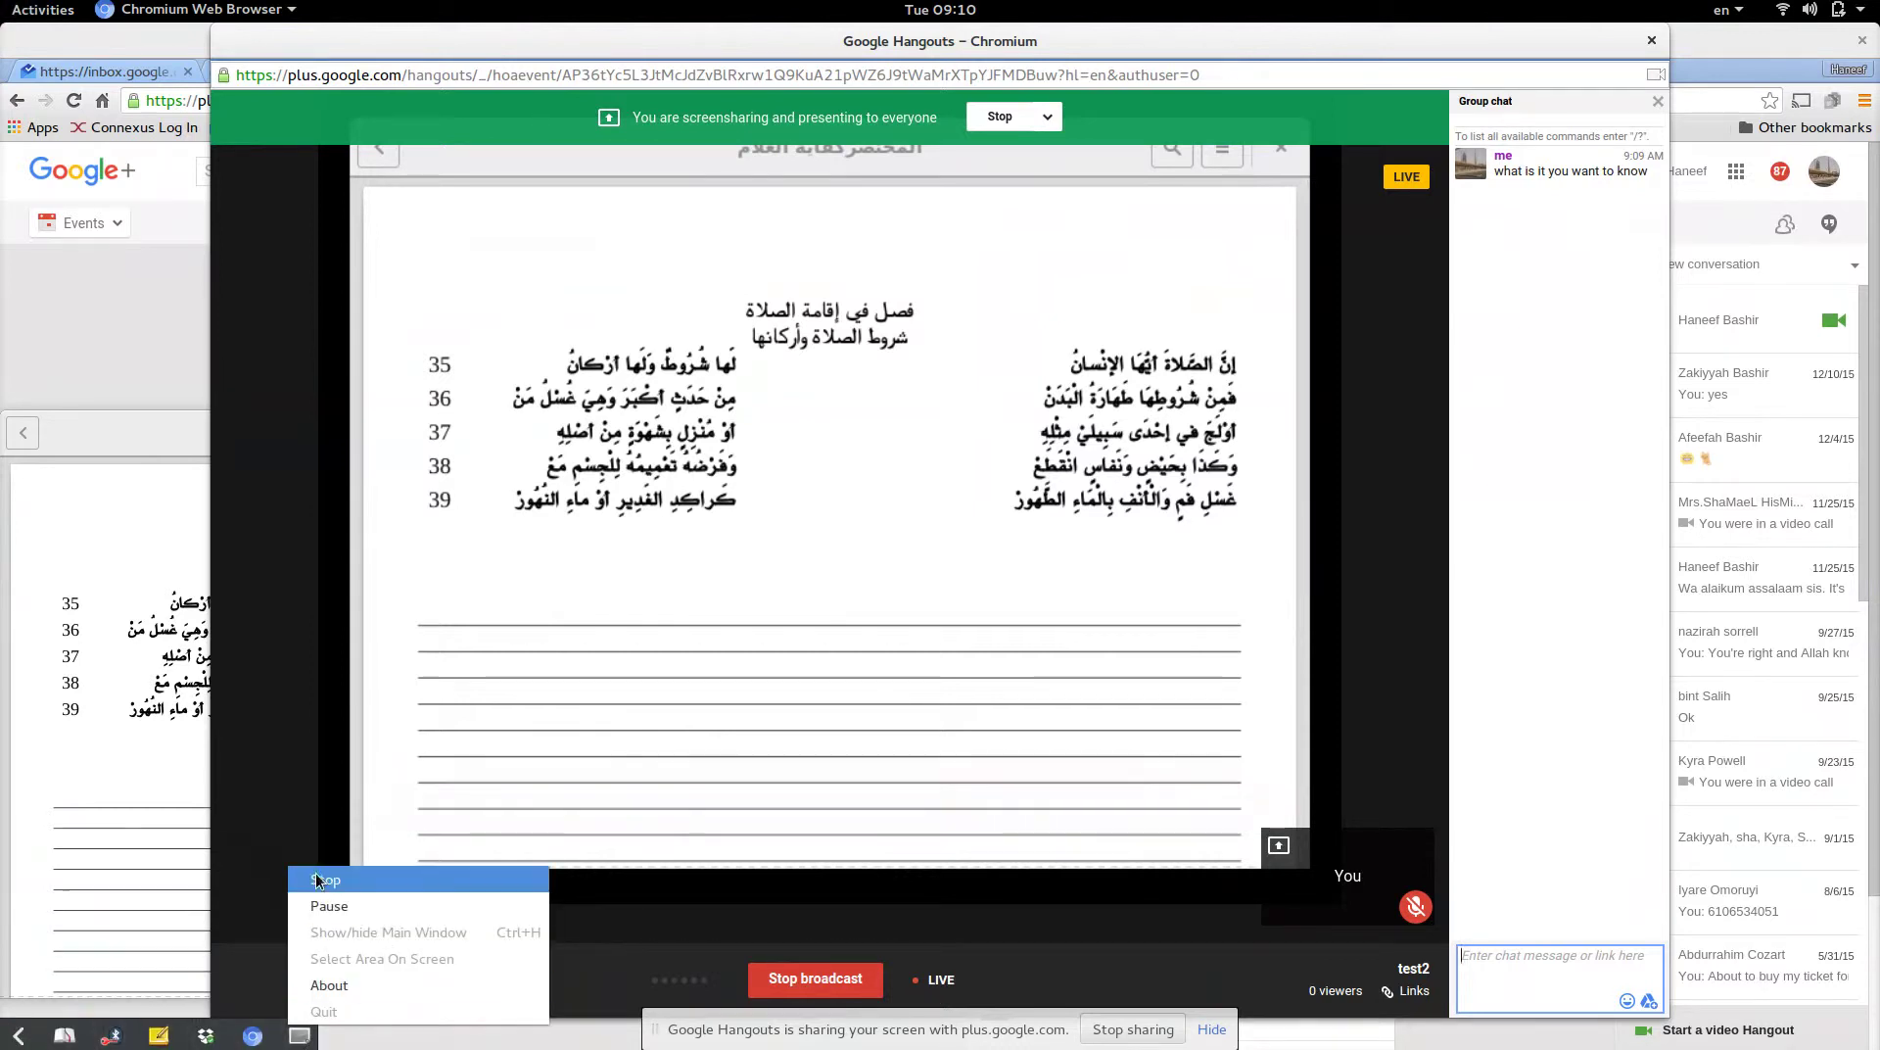